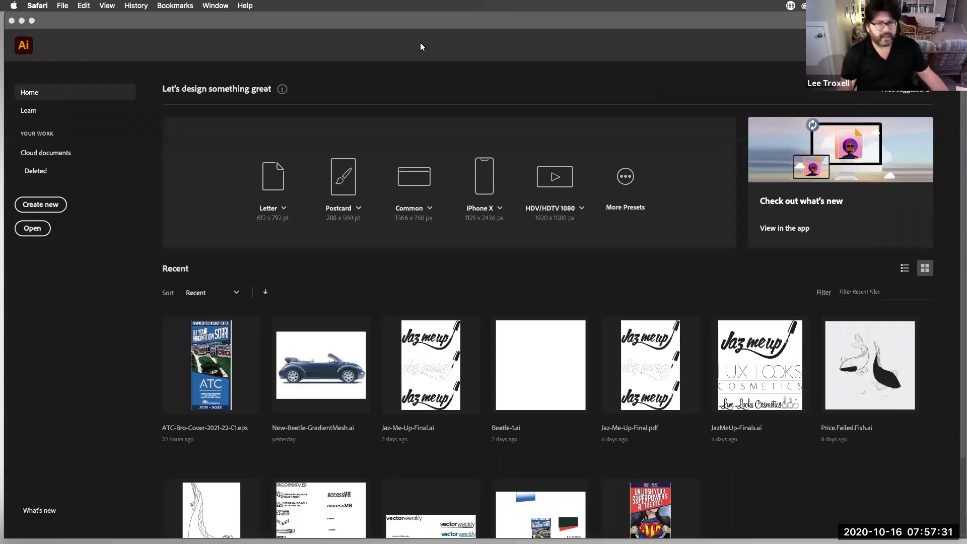
- Bring Illustrator to the front to start a Letter 8.5 × 11 in document
{"action": "left_click", "coordinate": [129, 227]}
- Start a new document and switch the Letter preset to landscape, 11 × 8.5 in
{"action": "key", "text": "super+n"}
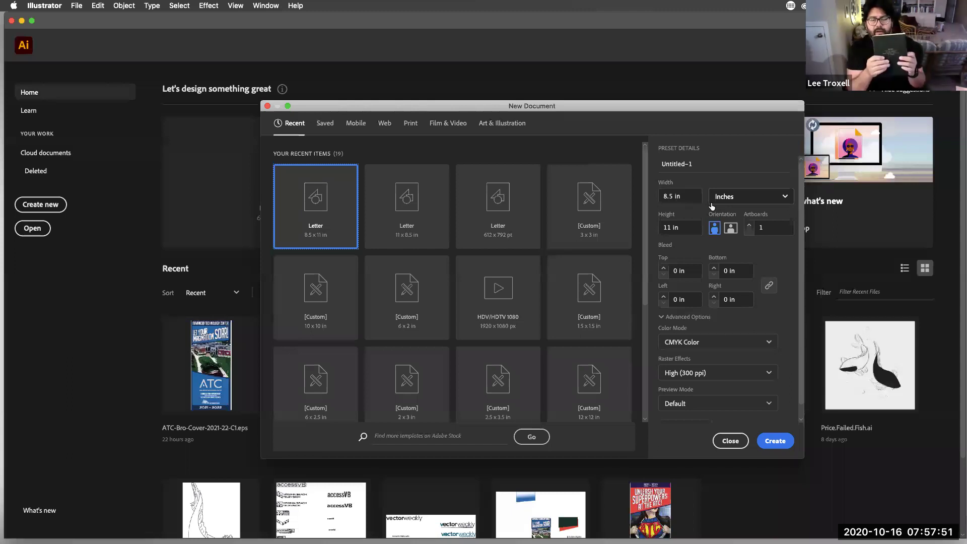
{"action": "left_click", "coordinate": [732, 231]}
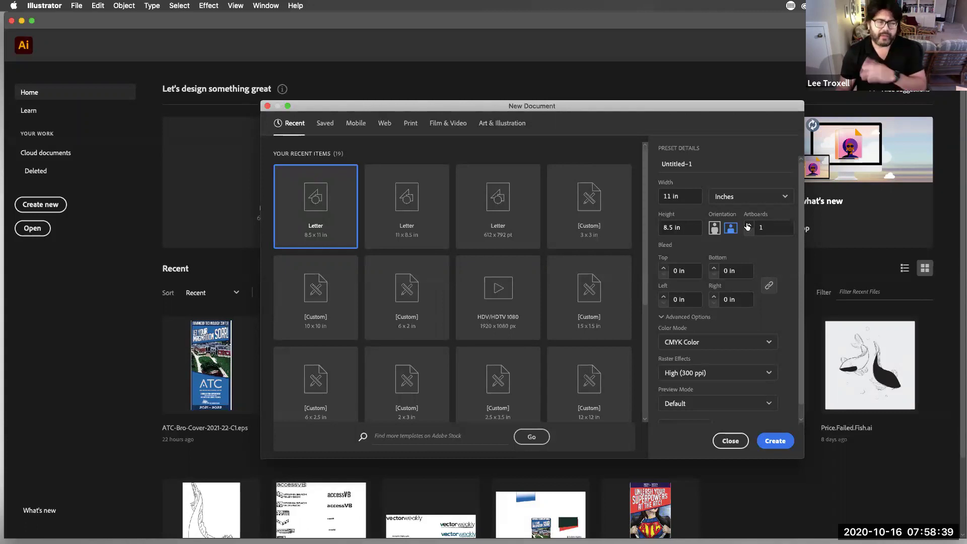
- Set the artboard count to 2 and create the landscape CMYK document
{"action": "left_click", "coordinate": [750, 225]}
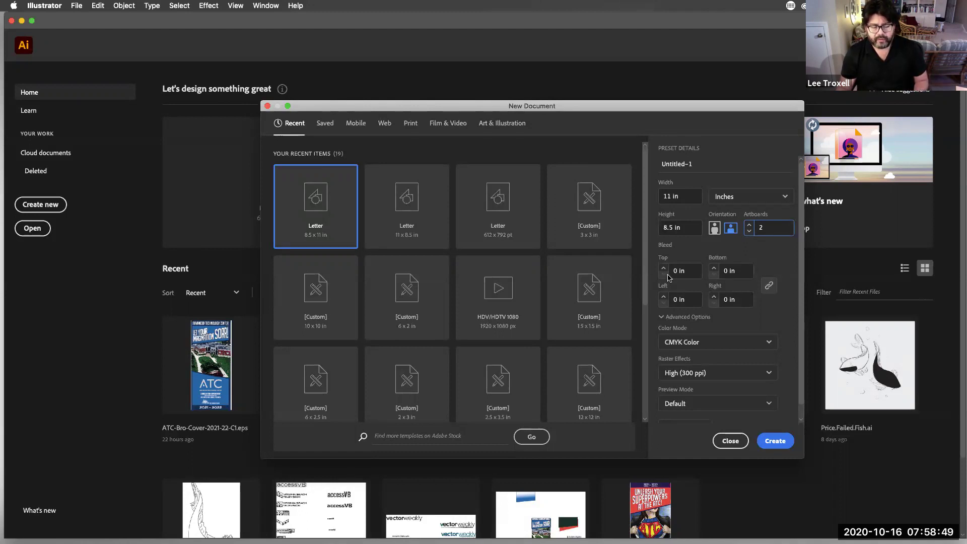
{"action": "left_click", "coordinate": [667, 280]}
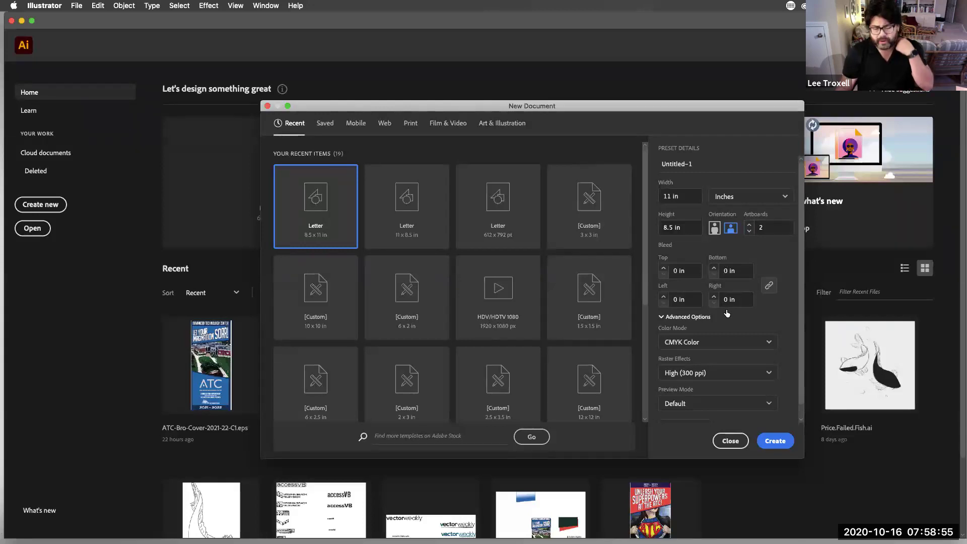
{"action": "scroll", "coordinate": [741, 353], "scroll_direction": "down", "scroll_amount": 1}
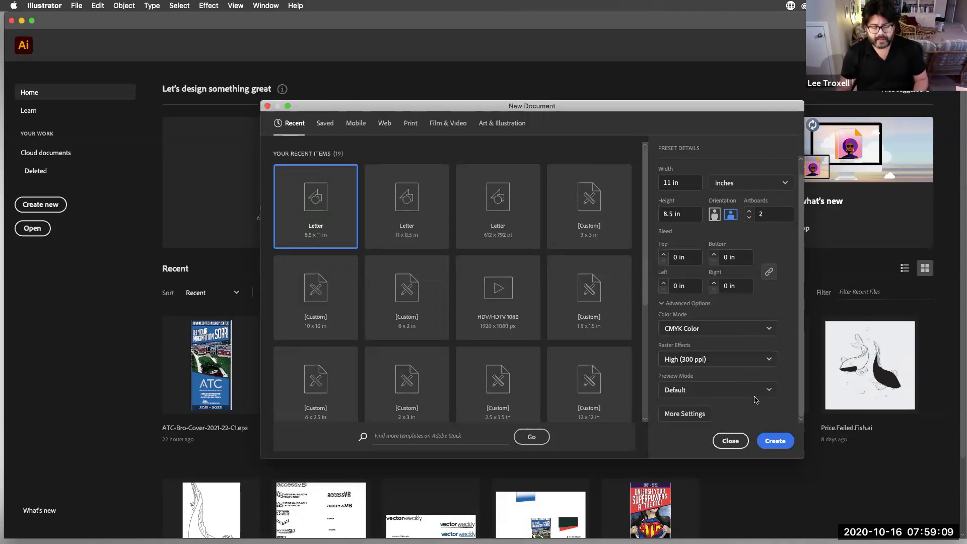
{"action": "scroll", "coordinate": [738, 246], "scroll_direction": "up", "scroll_amount": 2}
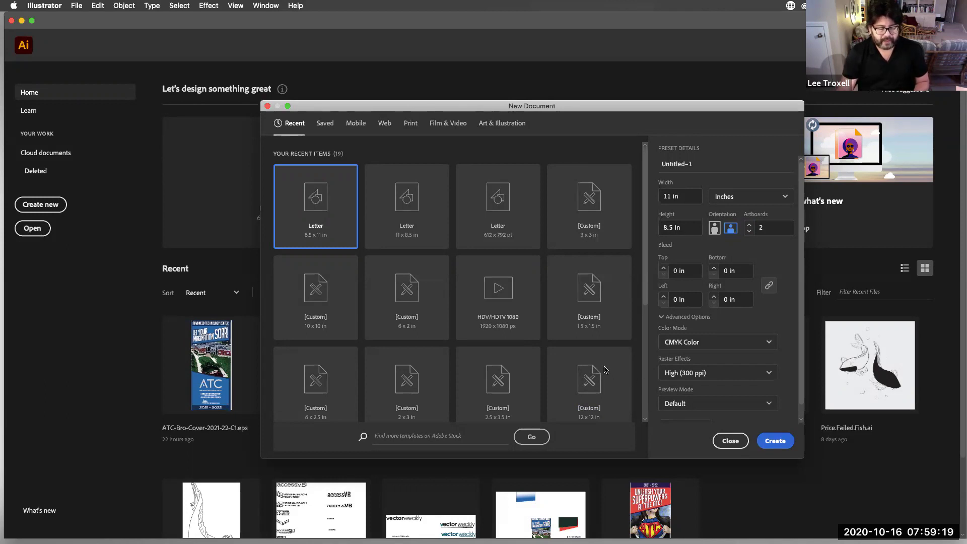
{"action": "key", "text": "Escape"}
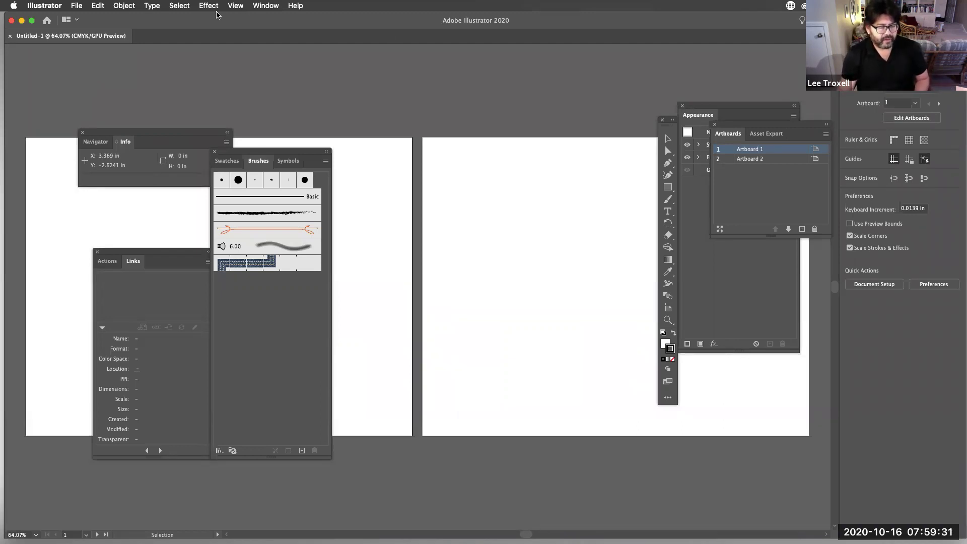
- Reset the workspace to Essentials from Window > Workspace
{"action": "left_click", "coordinate": [266, 6]}
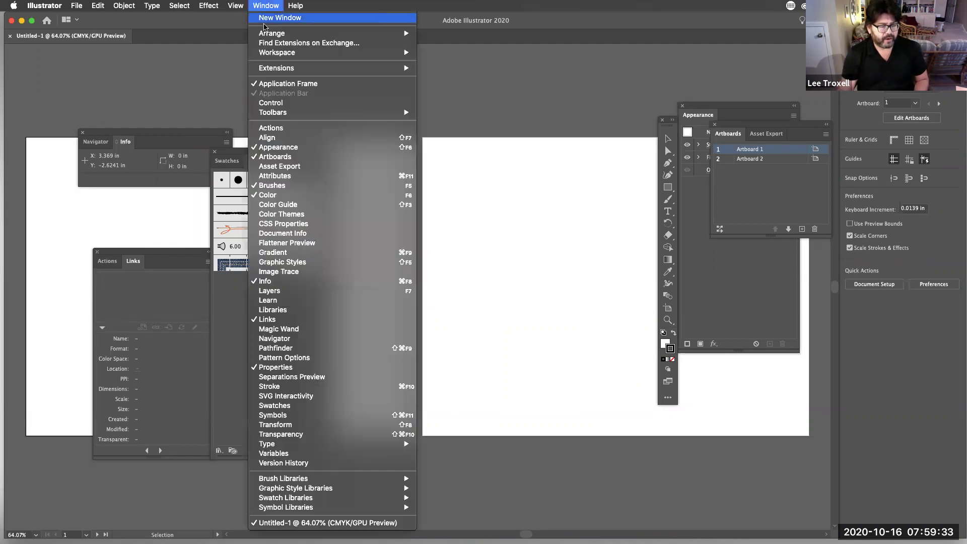
{"action": "mouse_move", "coordinate": [270, 54]}
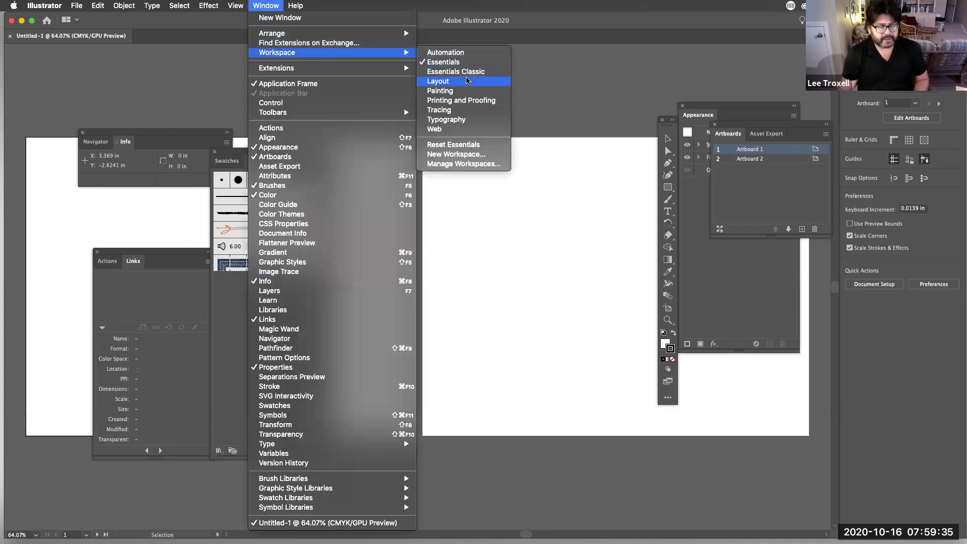
{"action": "left_click", "coordinate": [471, 149]}
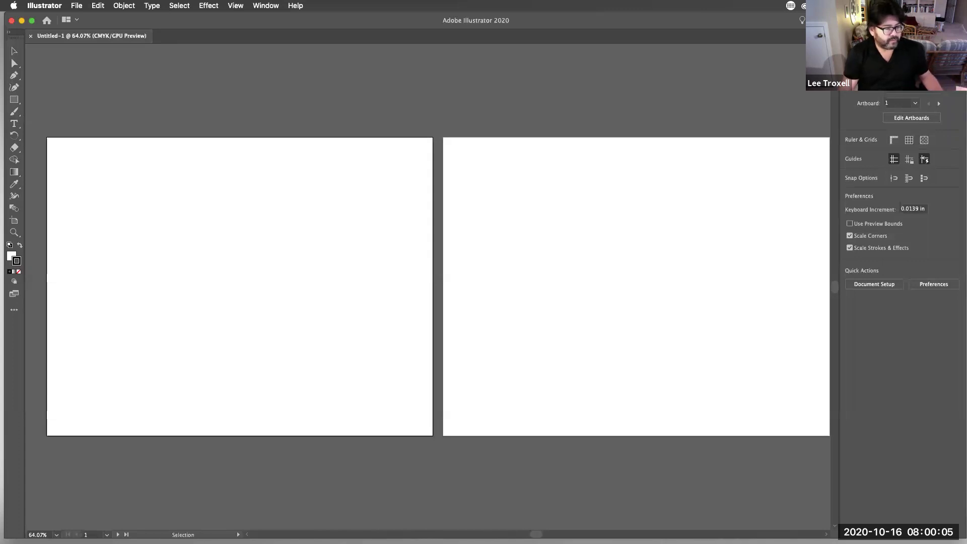
- Turn on View > Rulers and pull a vertical guide out of the left ruler
{"action": "left_click", "coordinate": [235, 6]}
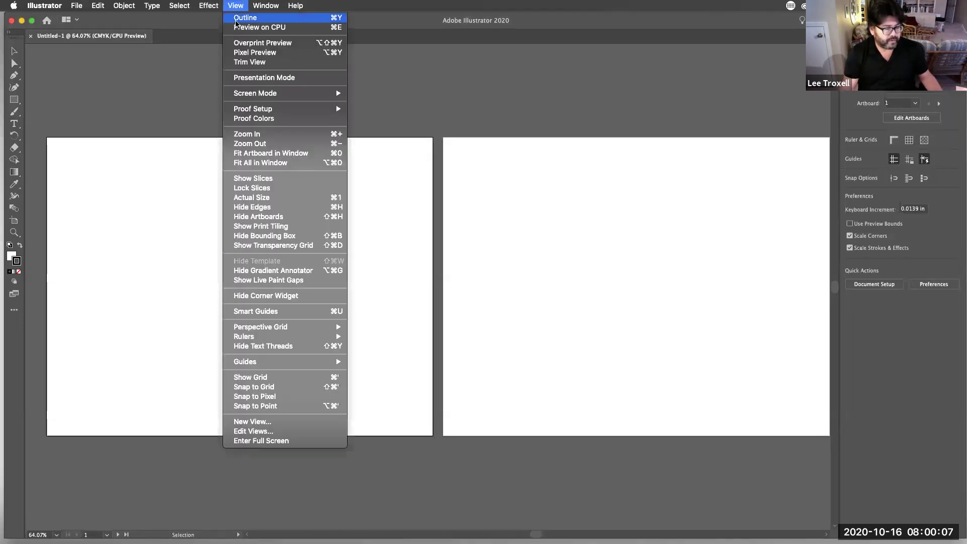
{"action": "mouse_move", "coordinate": [263, 338]}
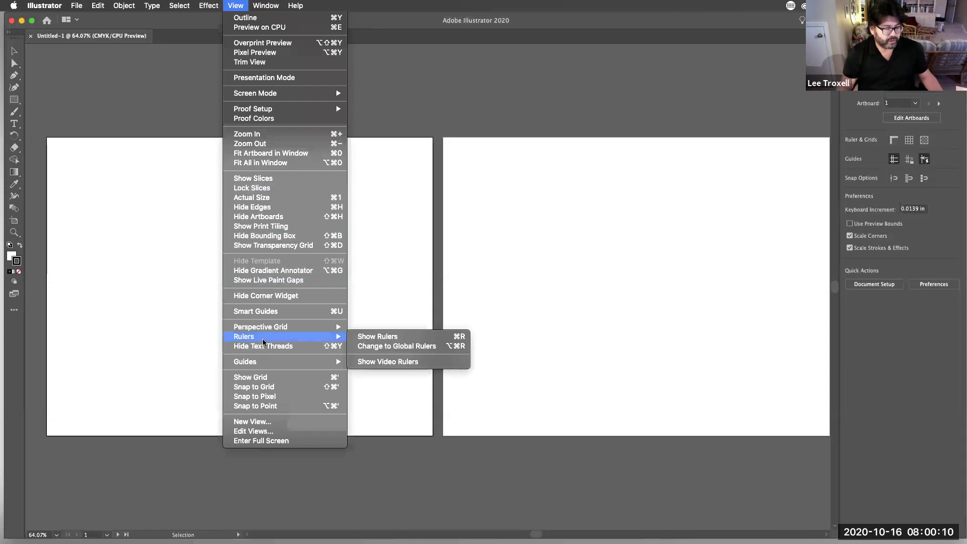
{"action": "left_click", "coordinate": [396, 339]}
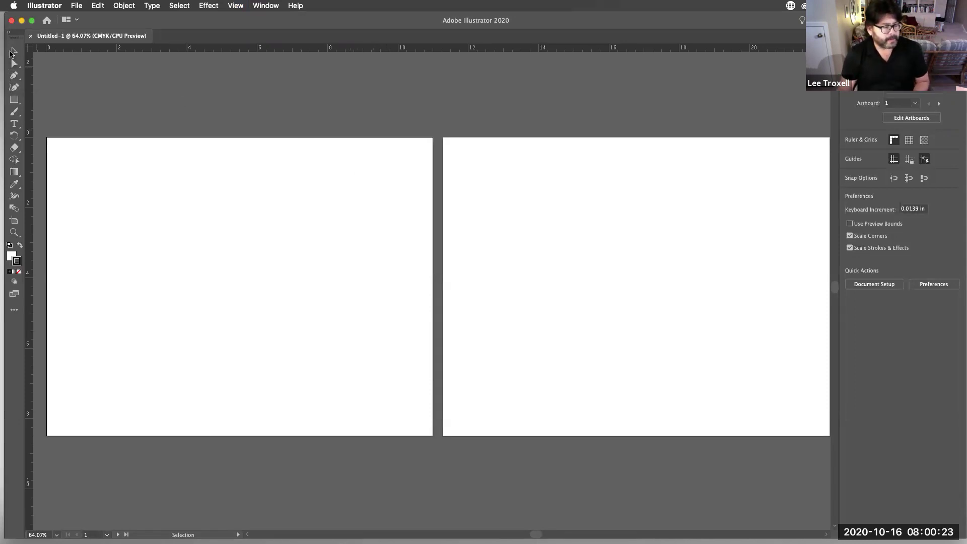
{"action": "mouse_move", "coordinate": [29, 86]}
{"action": "left_mouse_down"}
{"action": "mouse_move", "coordinate": [294, 101]}
{"action": "mouse_move", "coordinate": [118, 99]}
{"action": "mouse_move", "coordinate": [28, 83]}
{"action": "left_mouse_up"}
- Open the Info panel from the Window menu and move it off the artboard
{"action": "left_click", "coordinate": [266, 6]}
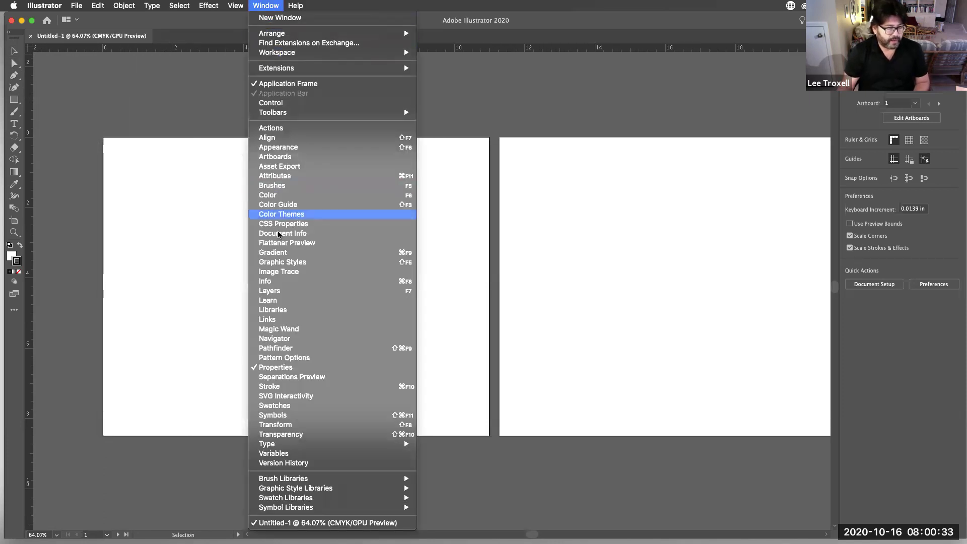
{"action": "left_click", "coordinate": [283, 282]}
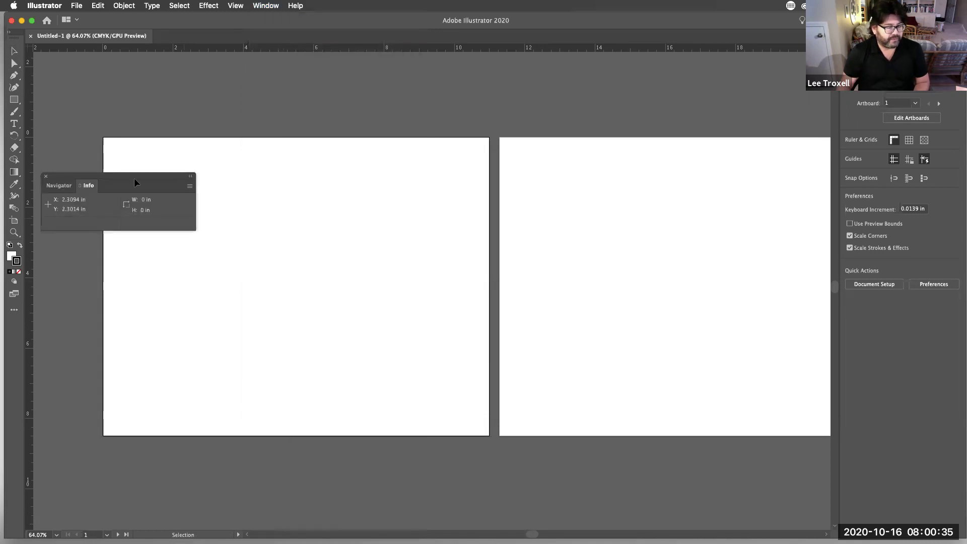
{"action": "left_click_drag", "start_coordinate": [114, 170], "coordinate": [184, 80]}
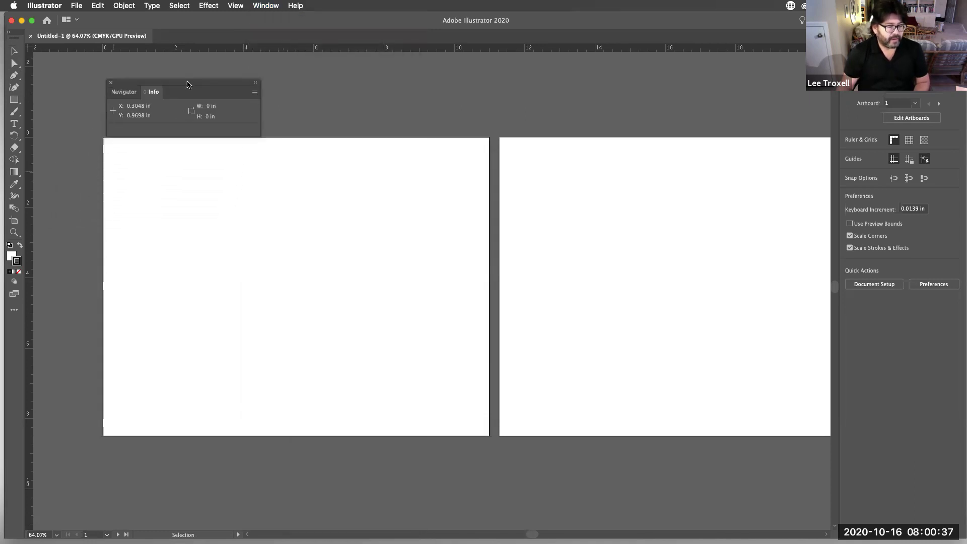
{"action": "left_click", "coordinate": [272, 6]}
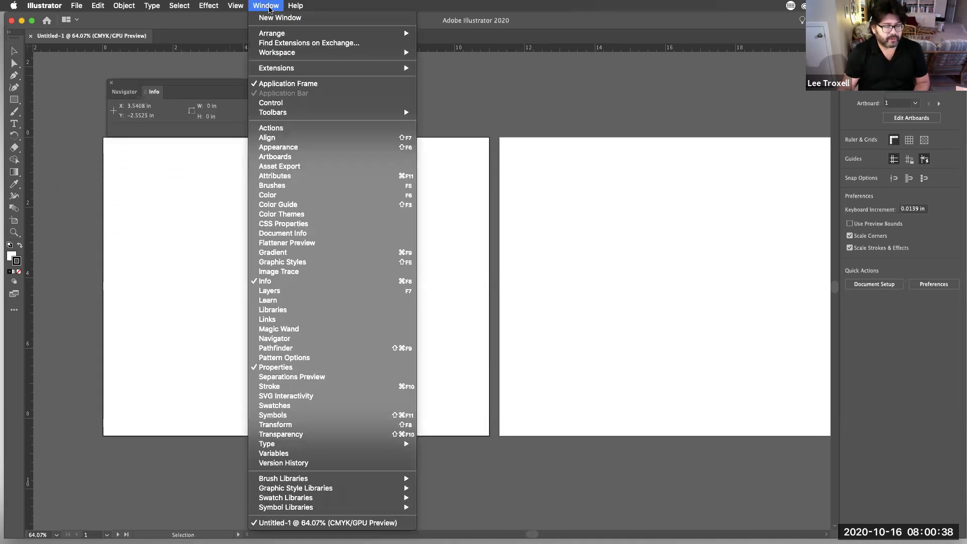
{"action": "left_click", "coordinate": [282, 282]}
{"action": "left_click", "coordinate": [266, 6]}
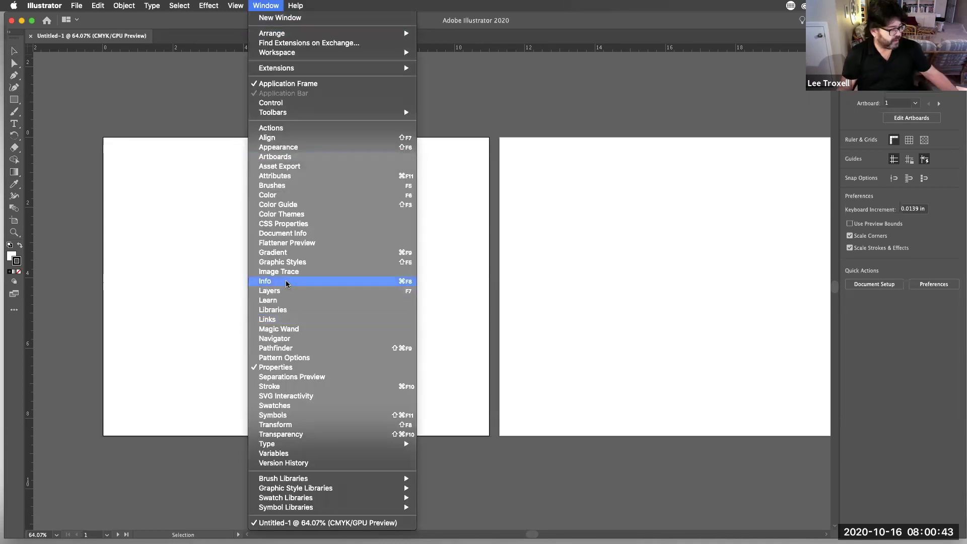
{"action": "left_click", "coordinate": [286, 283]}
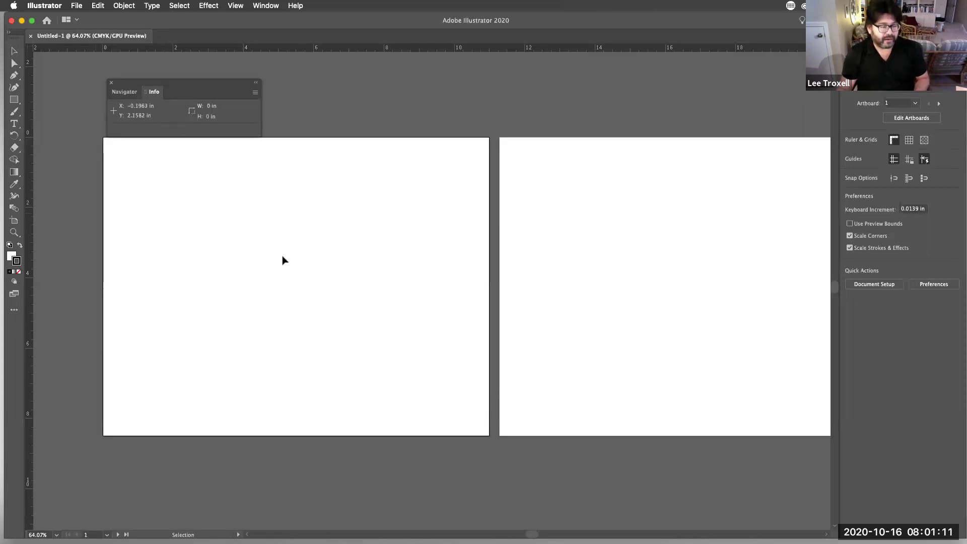
{"action": "left_click", "coordinate": [29, 213]}
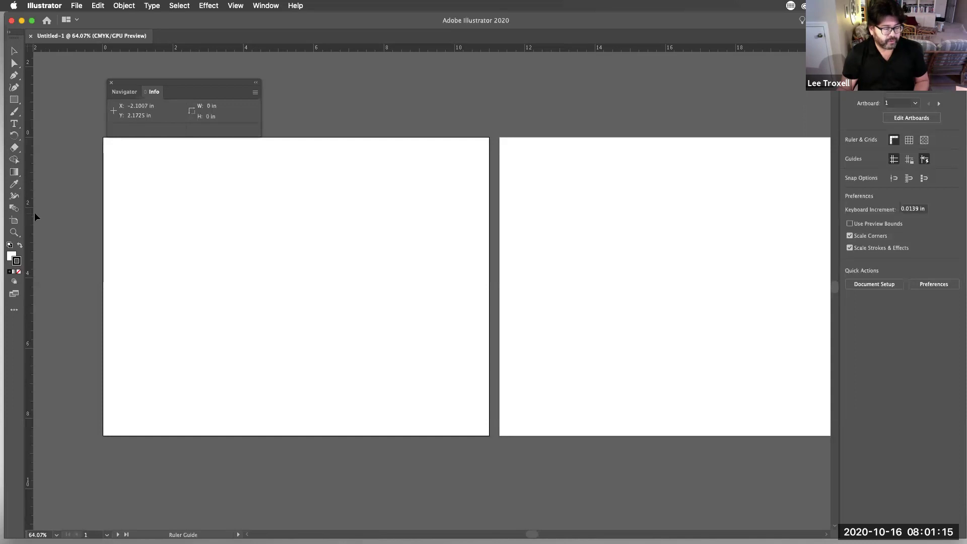
{"action": "left_click_drag", "start_coordinate": [80, 217], "coordinate": [293, 68]}
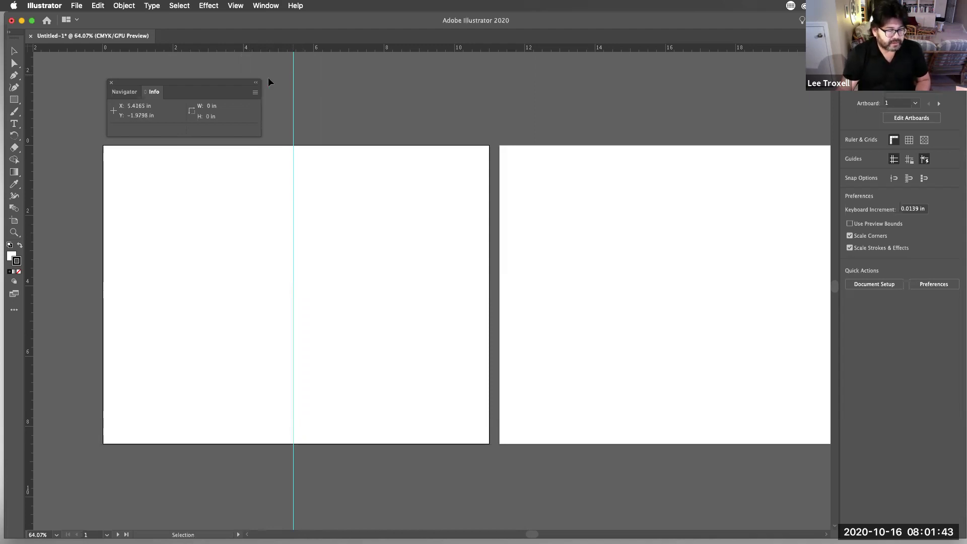
{"action": "key", "text": "super+z"}
{"action": "left_click_drag", "start_coordinate": [29, 101], "coordinate": [279, 130]}
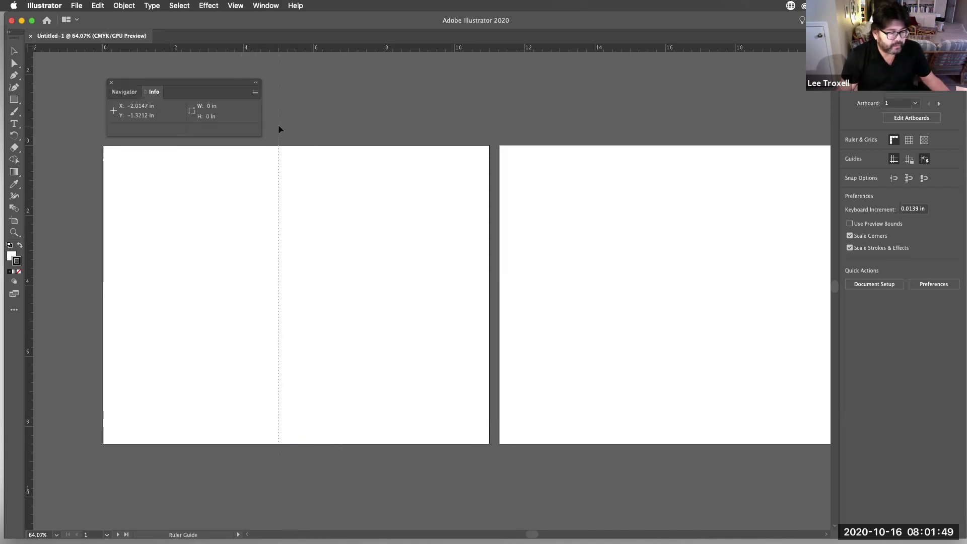
{"action": "left_click_drag", "start_coordinate": [279, 126], "coordinate": [279, 126]}
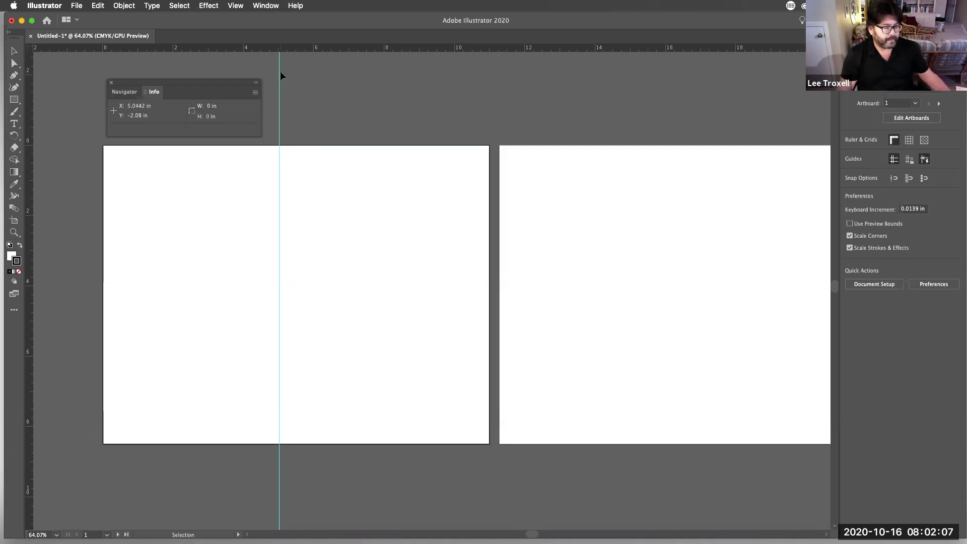
{"action": "key", "text": "super+z"}
- Place a vertical guide at x = 5.5 in, the center of Artboard 1
{"action": "left_click_drag", "start_coordinate": [28, 103], "coordinate": [296, 121]}
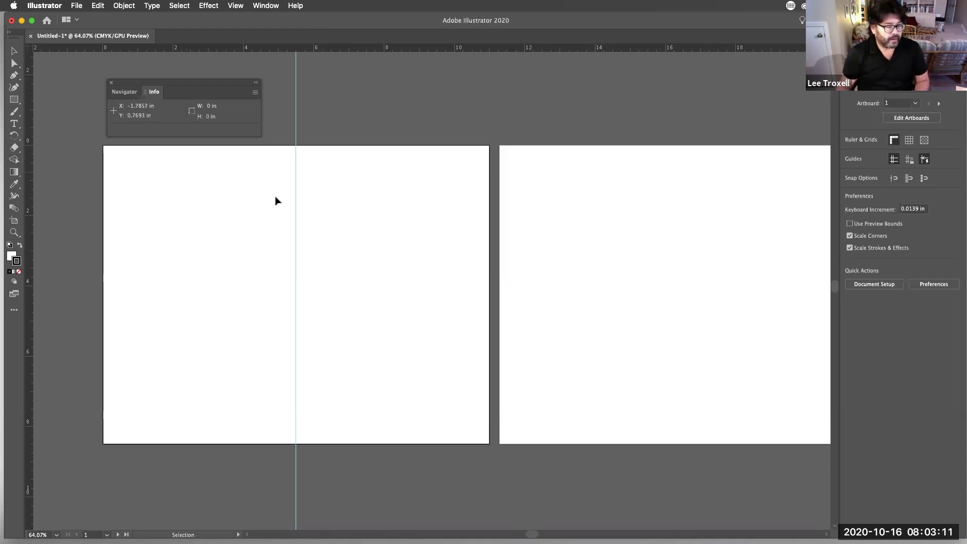
{"action": "left_click_drag", "start_coordinate": [460, 242], "coordinate": [28, 190]}
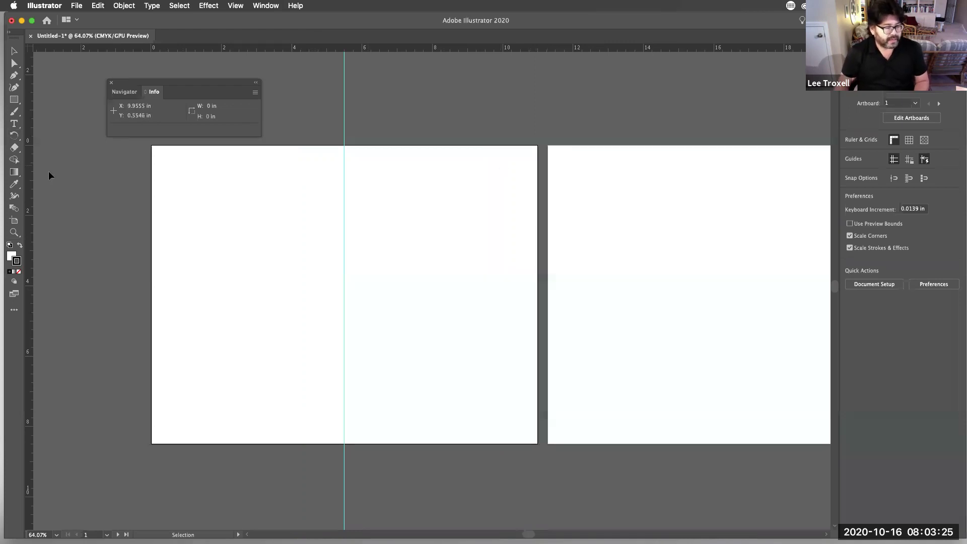
{"action": "key", "text": "ctrl+Up"}
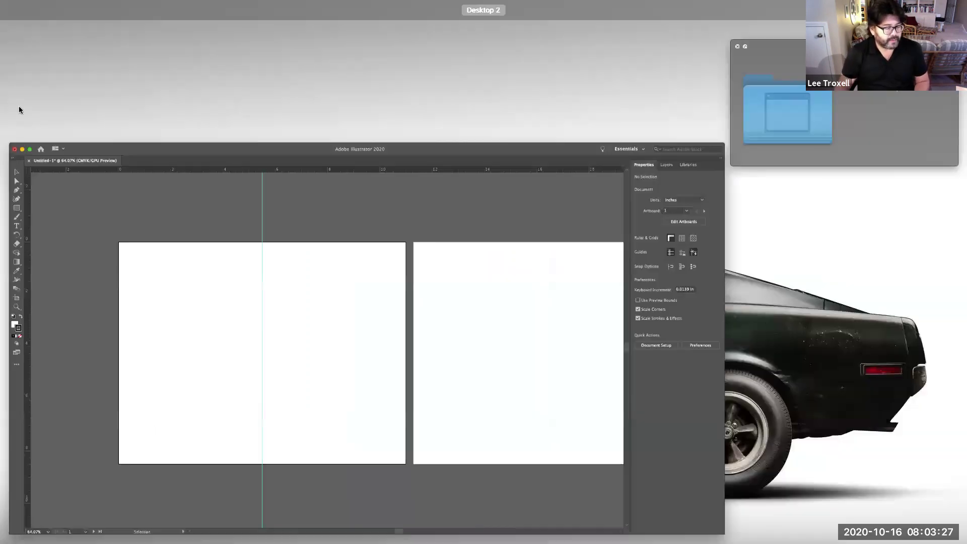
{"action": "left_click", "coordinate": [444, 285]}
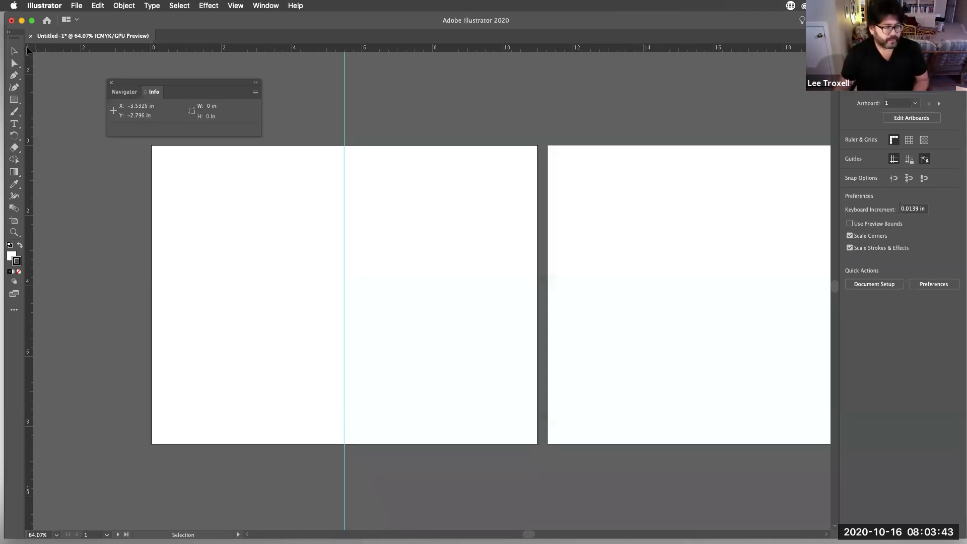
- Reset the ruler origin so zero sits at the second artboard's left edge
{"action": "scroll", "coordinate": [29, 50], "scroll_direction": "down", "scroll_amount": 1}
{"action": "left_click_drag", "start_coordinate": [31, 49], "coordinate": [40, 67]}
{"action": "left_click_drag", "start_coordinate": [214, 125], "coordinate": [551, 143]}
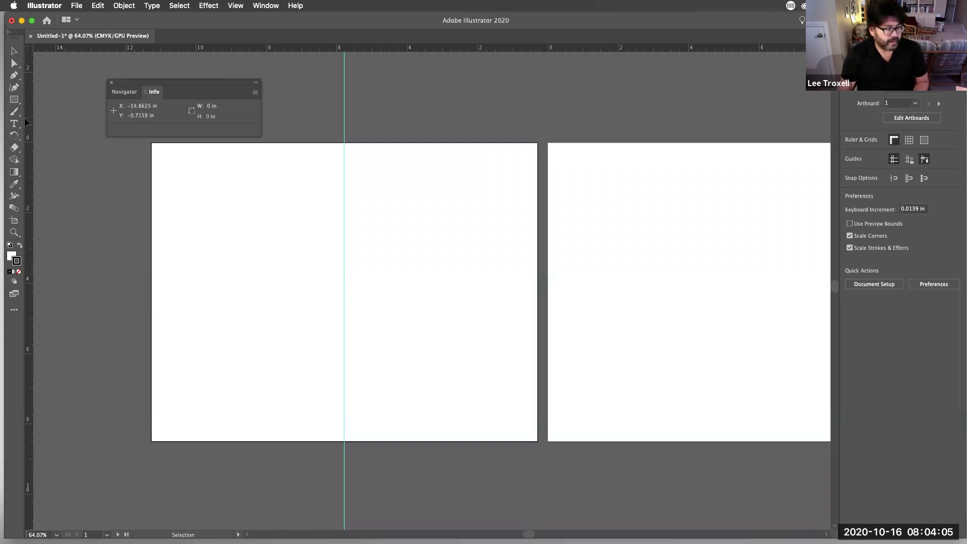
- Place a vertical guide down the horizontal center of artboard 2
{"action": "left_click_drag", "start_coordinate": [30, 121], "coordinate": [30, 121]}
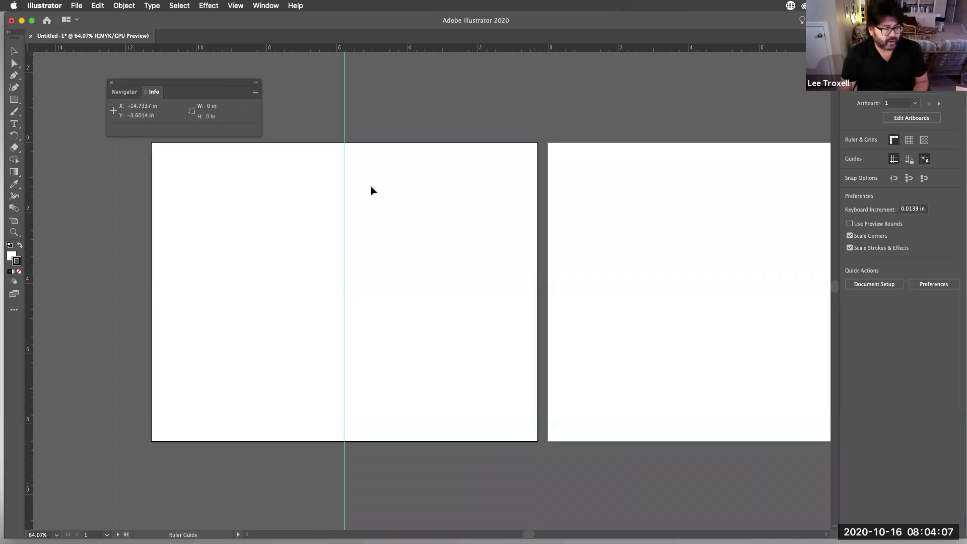
{"action": "left_click_drag", "start_coordinate": [411, 194], "coordinate": [740, 224]}
{"action": "scroll", "coordinate": [606, 203], "scroll_direction": "right", "scroll_amount": 5}
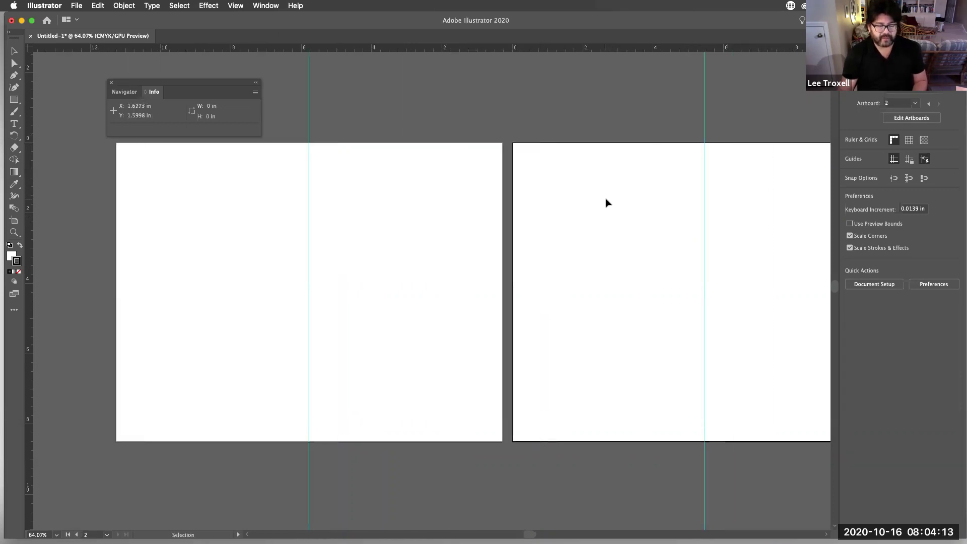
{"action": "scroll", "coordinate": [606, 203], "scroll_direction": "right", "scroll_amount": 2}
{"action": "scroll", "coordinate": [606, 203], "scroll_direction": "up", "scroll_amount": 1}
{"action": "scroll", "coordinate": [607, 203], "scroll_direction": "left", "scroll_amount": 1}
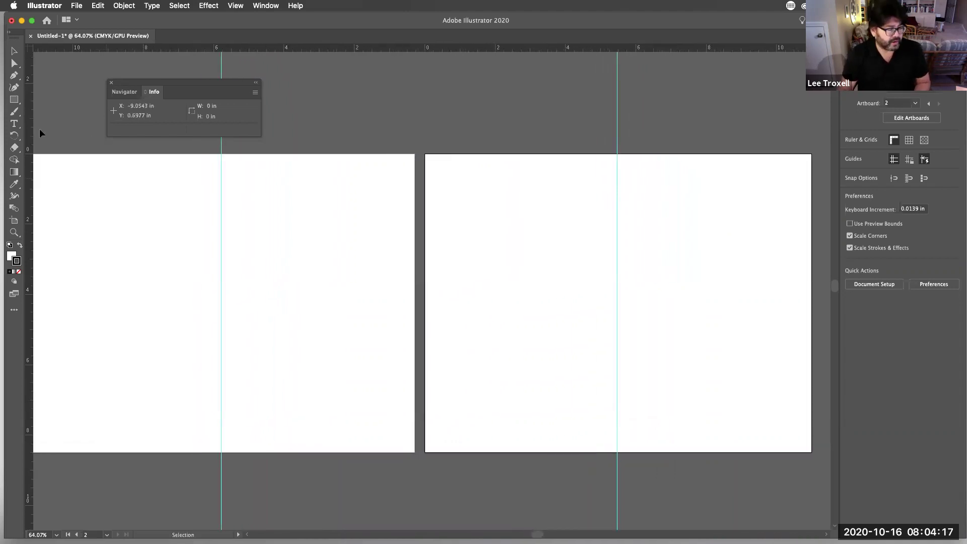
- Draw a trial rectangle from the fold guide, delete it, and move the readout aside
{"action": "left_click", "coordinate": [14, 100]}
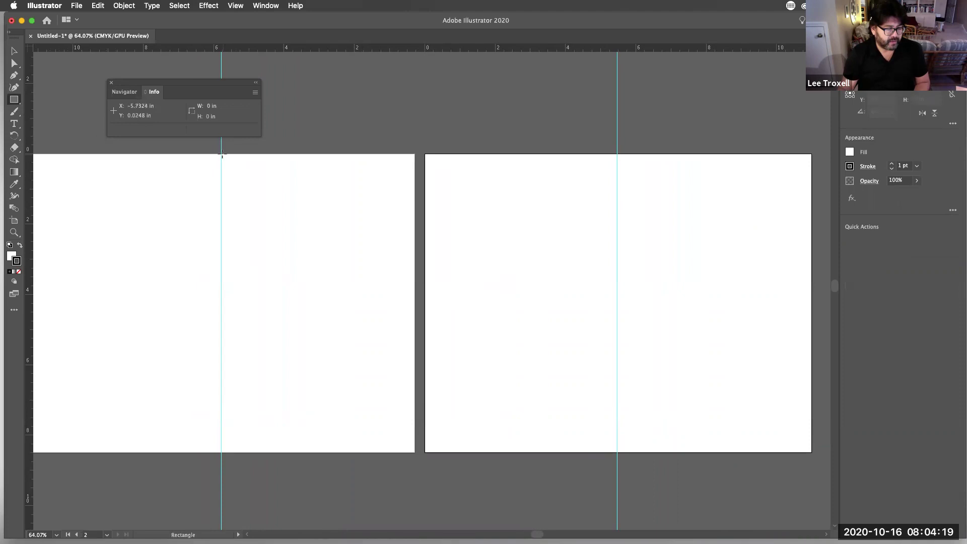
{"action": "left_click_drag", "start_coordinate": [220, 155], "coordinate": [366, 317]}
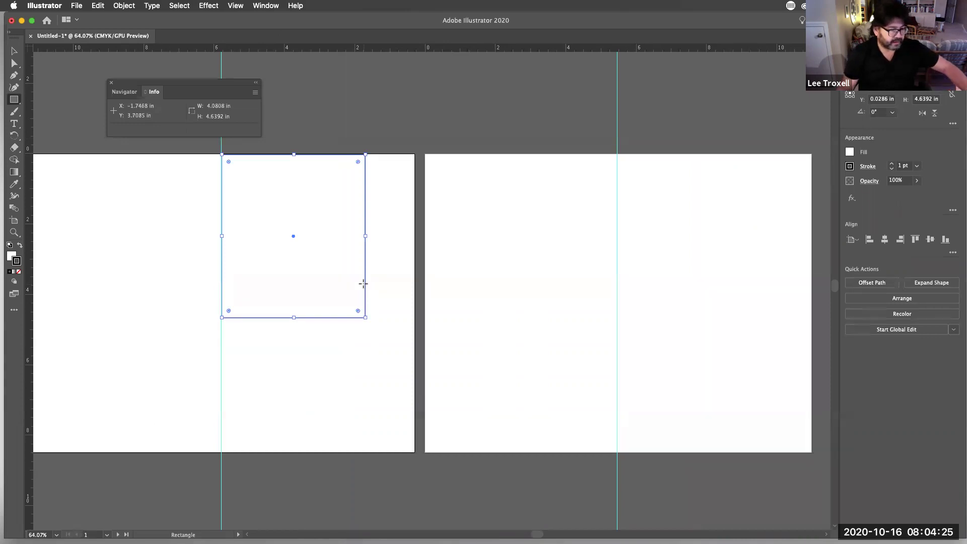
{"action": "key", "text": "BackSpace"}
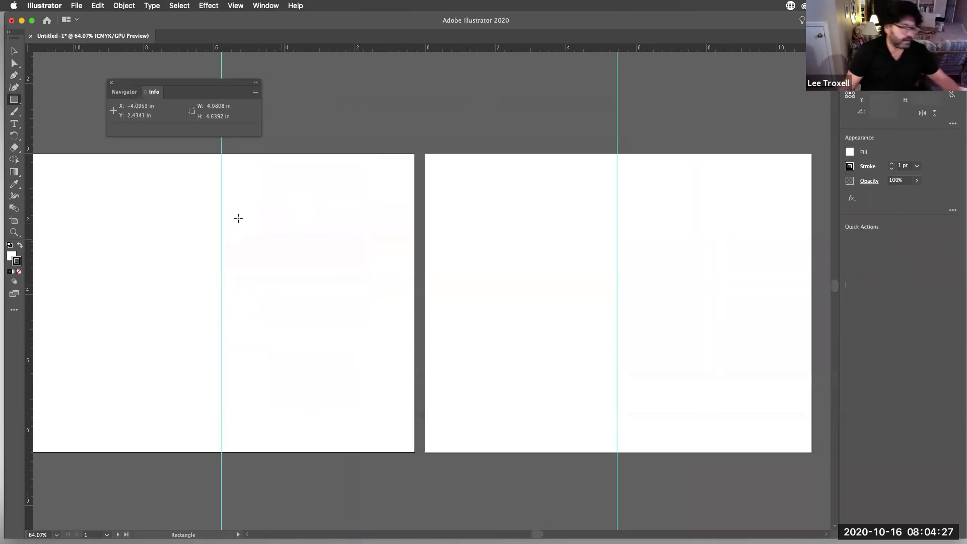
{"action": "left_click_drag", "start_coordinate": [208, 83], "coordinate": [160, 253]}
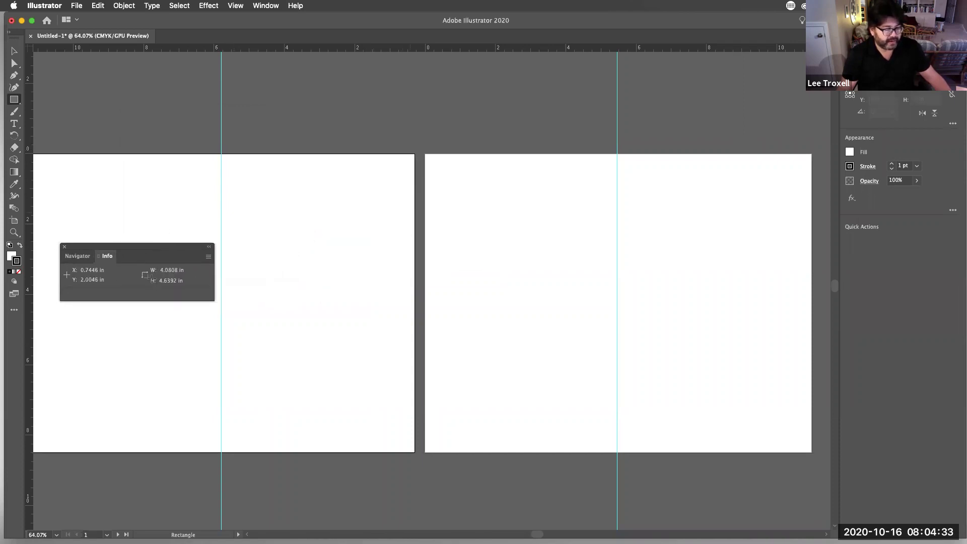
- Redraw a rectangle about 5.5 × 8.46 in over artboard 1's right half, then deselect
{"action": "left_click", "coordinate": [14, 99]}
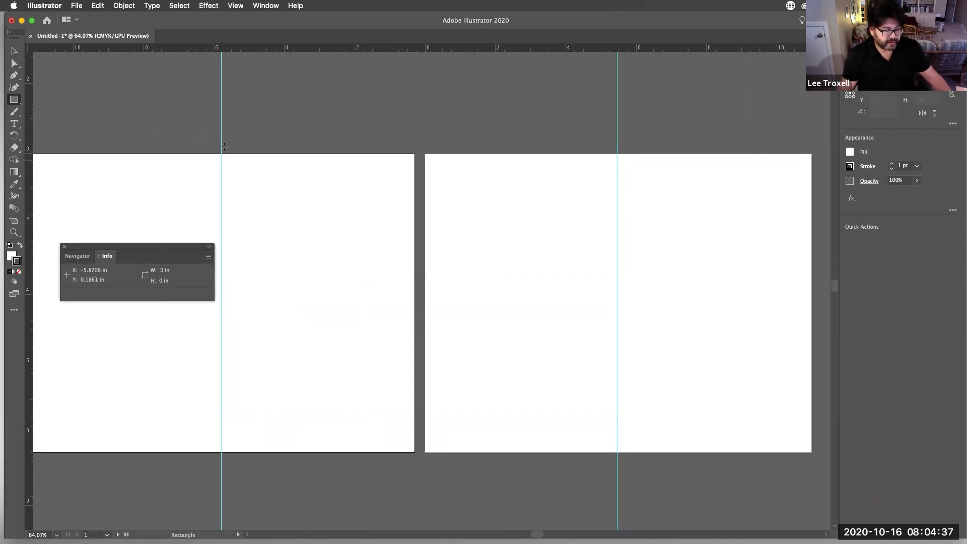
{"action": "mouse_move", "coordinate": [221, 154]}
{"action": "left_mouse_down"}
{"action": "mouse_move", "coordinate": [263, 211]}
{"action": "mouse_move", "coordinate": [307, 244]}
{"action": "mouse_move", "coordinate": [409, 252]}
{"action": "mouse_move", "coordinate": [402, 411]}
{"action": "mouse_move", "coordinate": [414, 452]}
{"action": "left_mouse_up"}
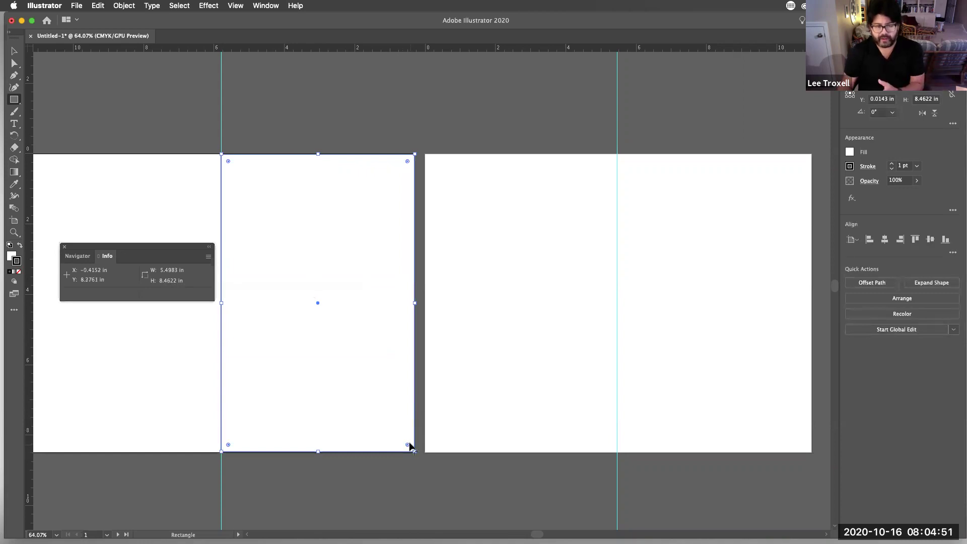
{"action": "left_click", "coordinate": [15, 52]}
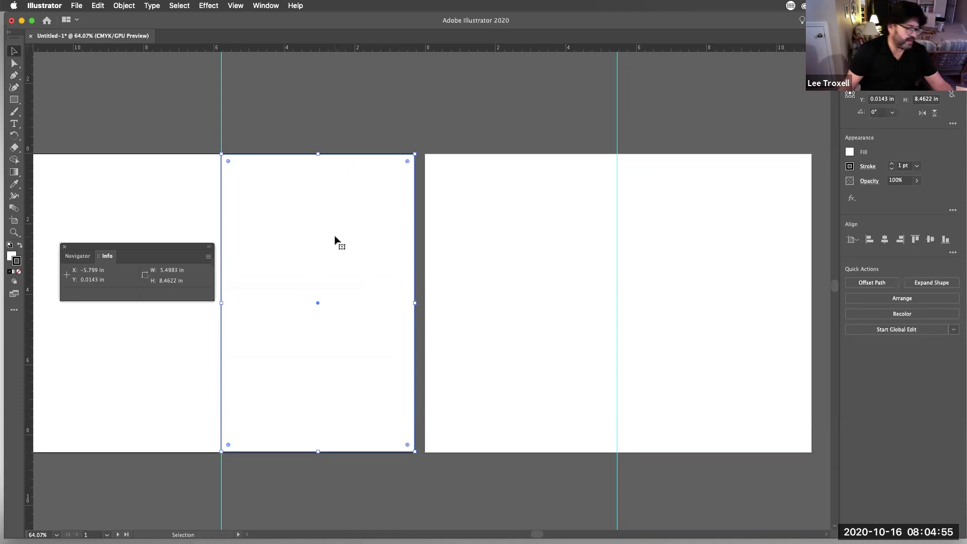
{"action": "key", "text": "super+shift+a"}
{"action": "left_click", "coordinate": [14, 100]}
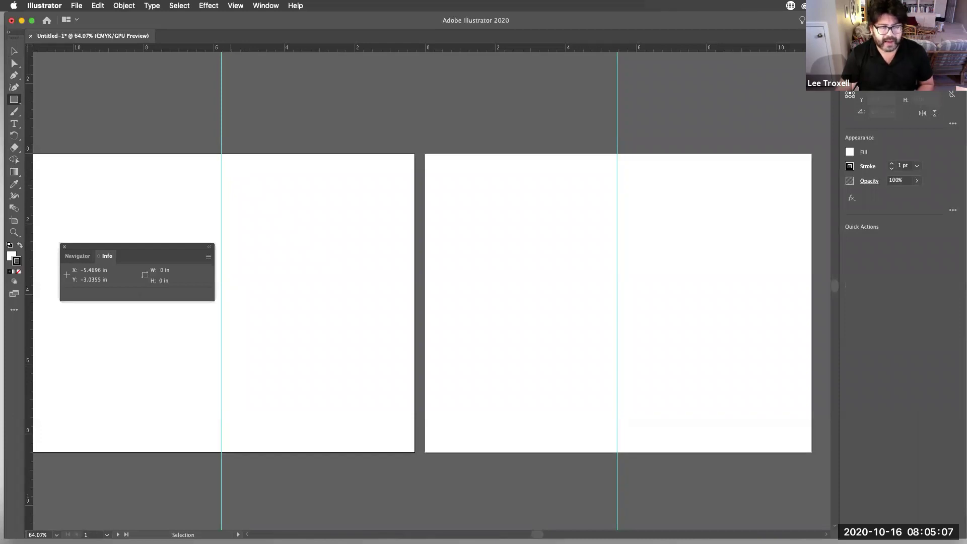
- Create a 5.5 × 8.5 in rectangle and move it over the first artboard's right half
{"action": "left_click", "coordinate": [258, 193]}
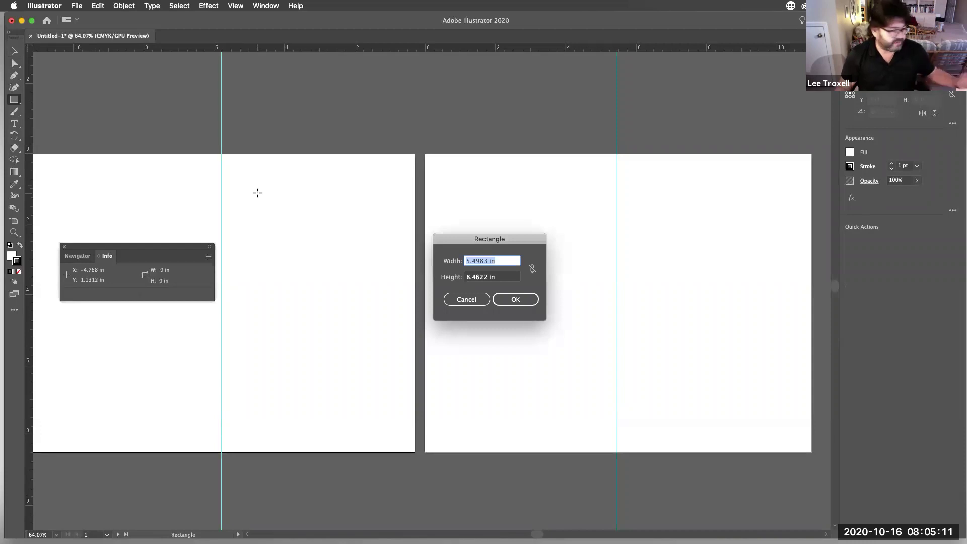
{"action": "type", "text": "5.5"}
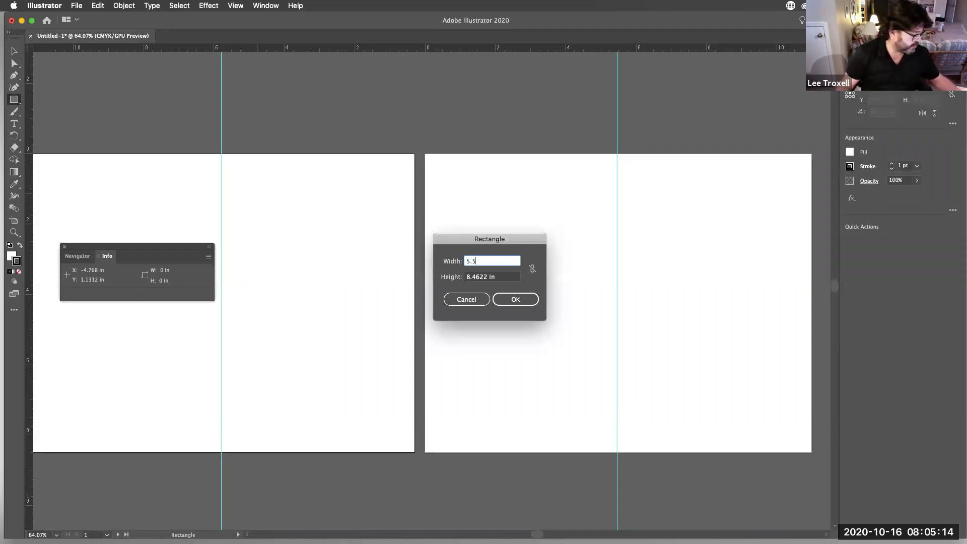
{"action": "key", "text": "Tab"}
{"action": "type", "text": "8."}
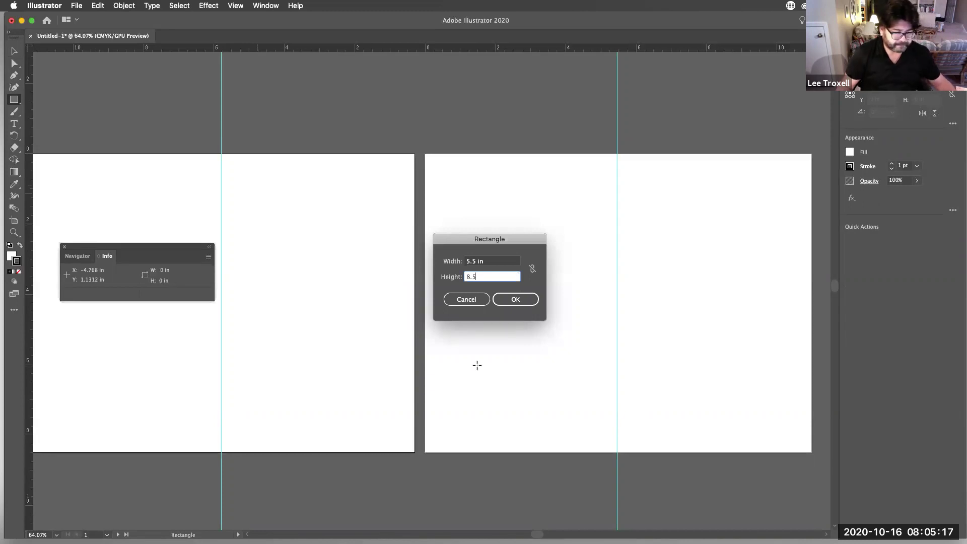
{"action": "left_click", "coordinate": [515, 299]}
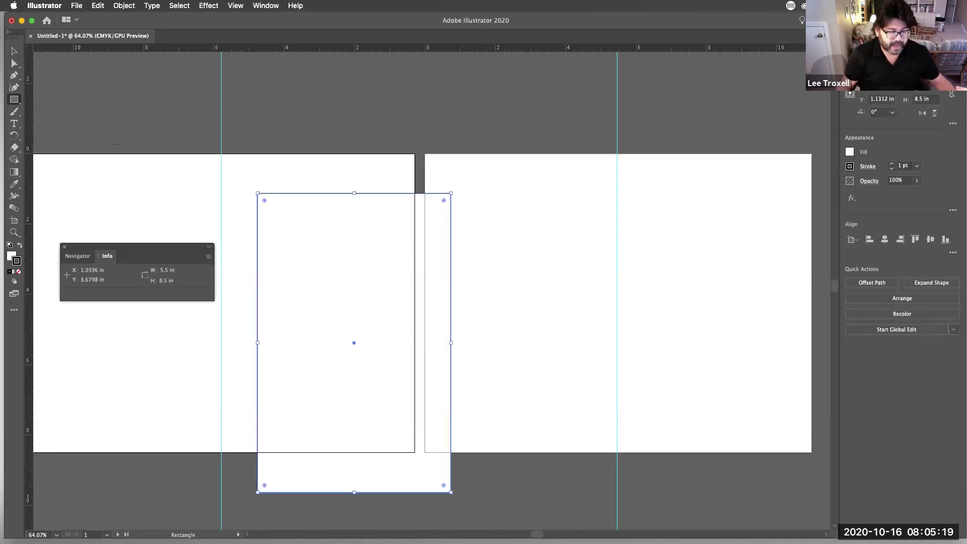
{"action": "left_click", "coordinate": [14, 51]}
{"action": "left_click_drag", "start_coordinate": [327, 256], "coordinate": [289, 216]}
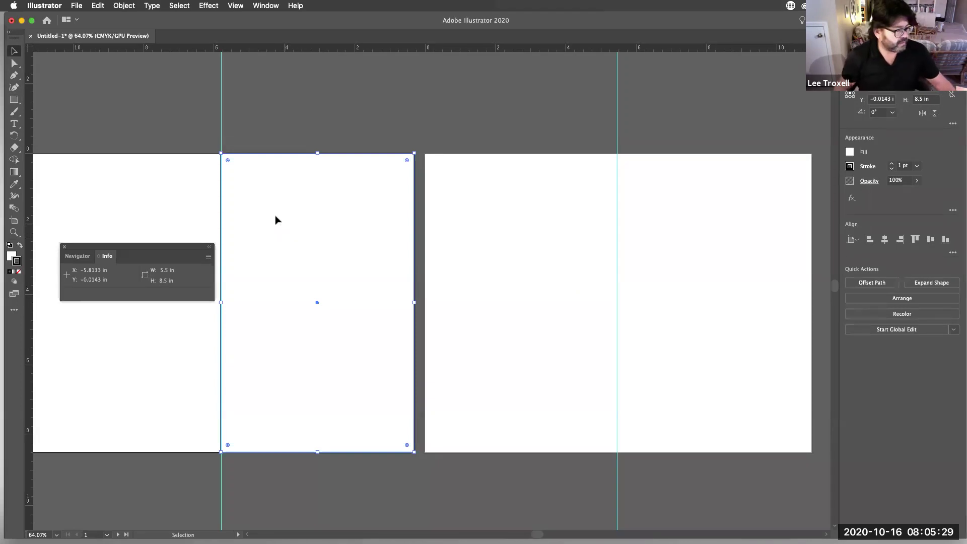
{"action": "left_click", "coordinate": [75, 5]}
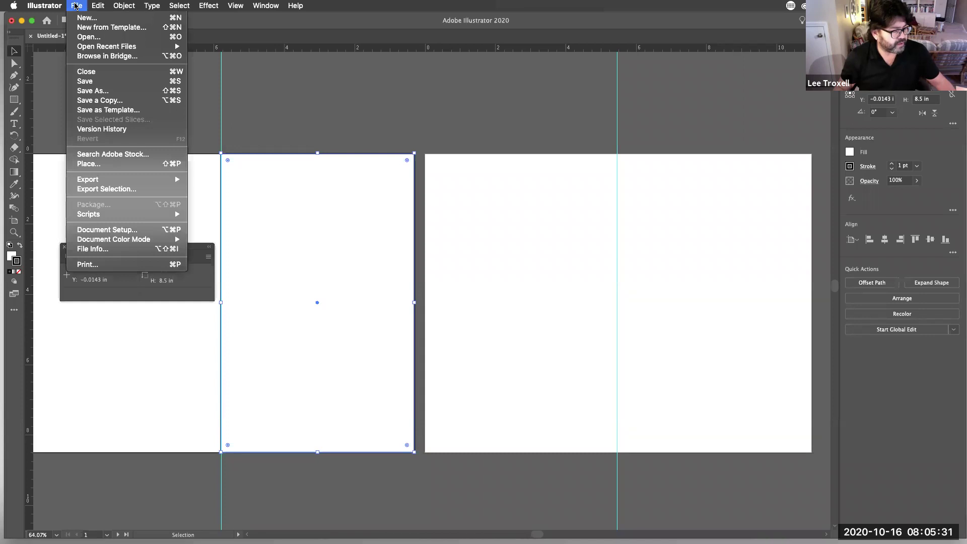
{"action": "left_click", "coordinate": [75, 5]}
{"action": "left_click", "coordinate": [330, 129]}
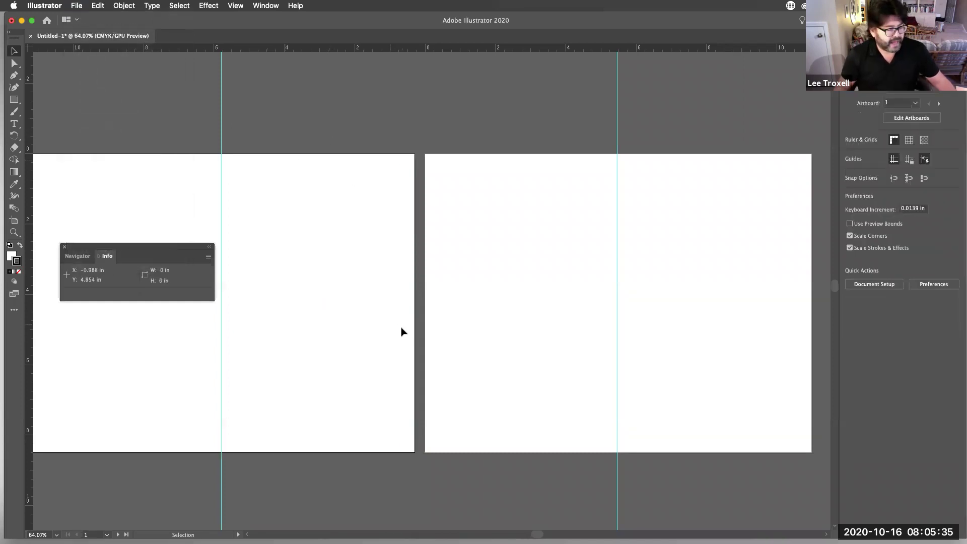
{"action": "left_click", "coordinate": [14, 124]}
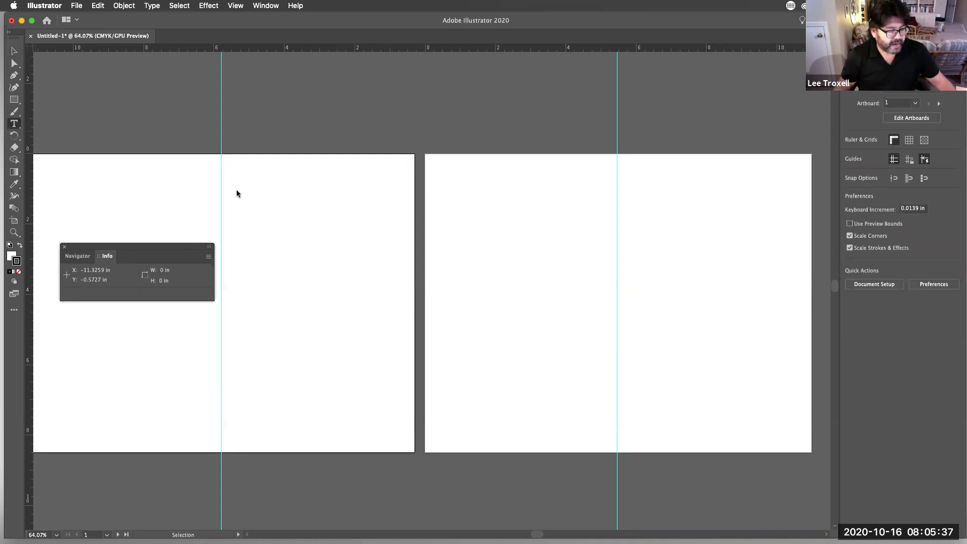
{"action": "left_click_drag", "start_coordinate": [237, 178], "coordinate": [400, 420]}
{"action": "key", "text": "Escape"}
{"action": "key", "text": "BackSpace"}
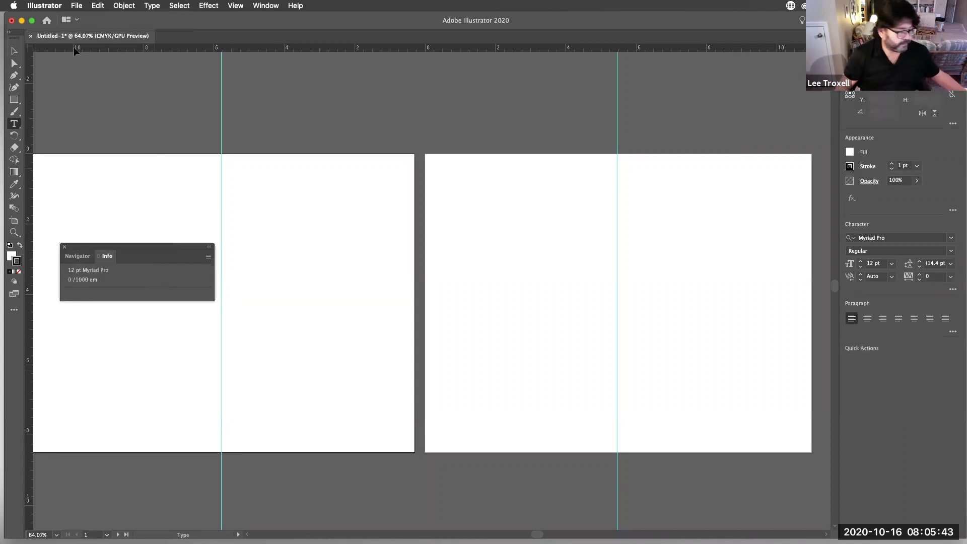
{"action": "left_click", "coordinate": [77, 6]}
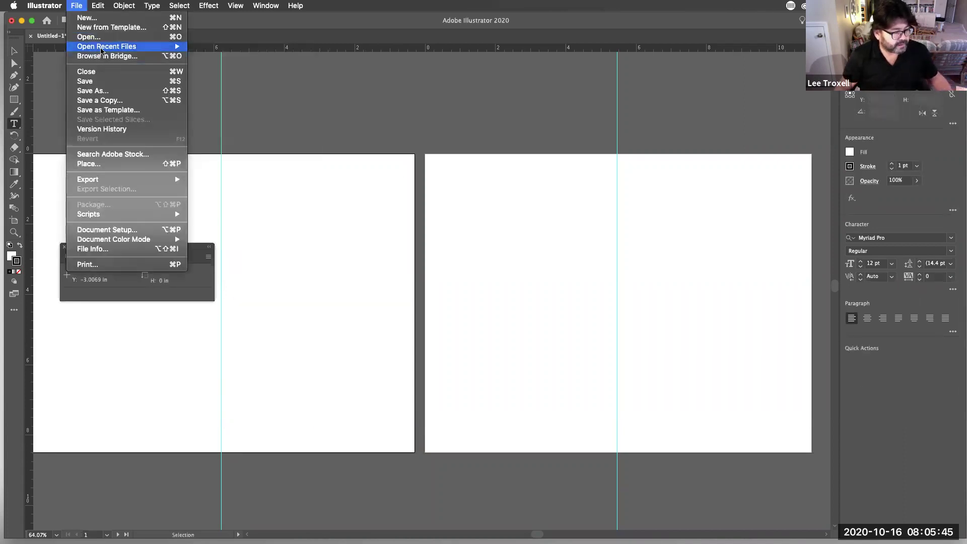
{"action": "mouse_move", "coordinate": [118, 48]}
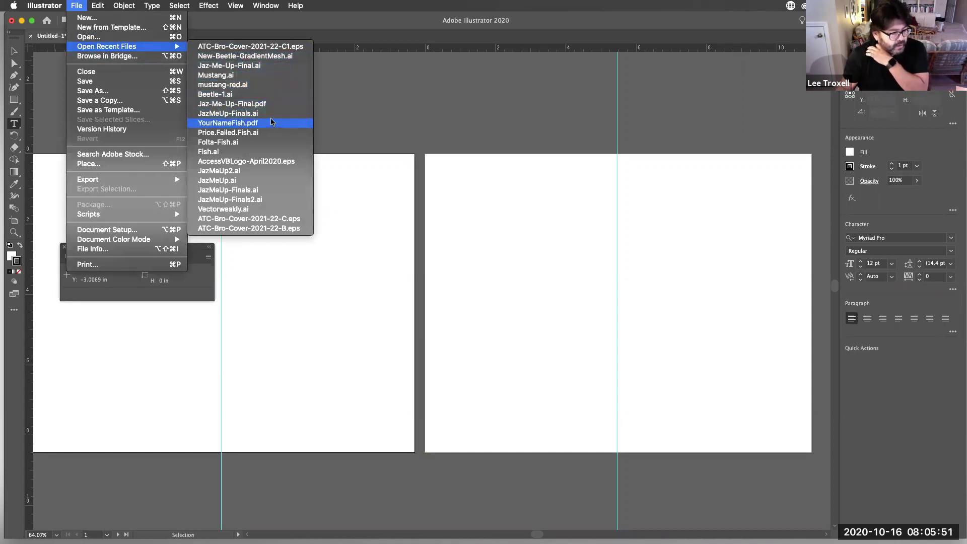
- Type 'Happy Halloween' in a text area on the card front, enlarged to 80 pt and centered
{"action": "left_click", "coordinate": [71, 9]}
{"action": "left_click_drag", "start_coordinate": [229, 168], "coordinate": [403, 421]}
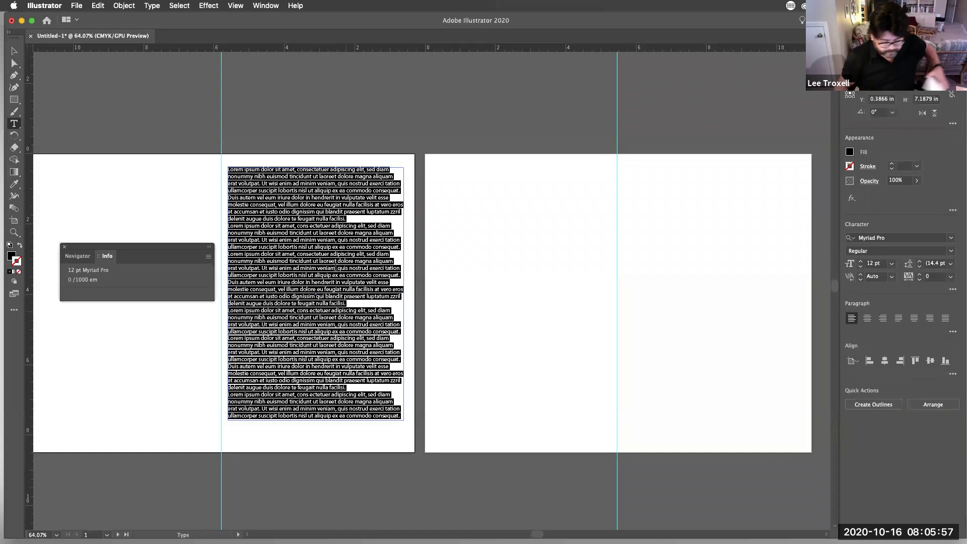
{"action": "type", "text": "Hallo"}
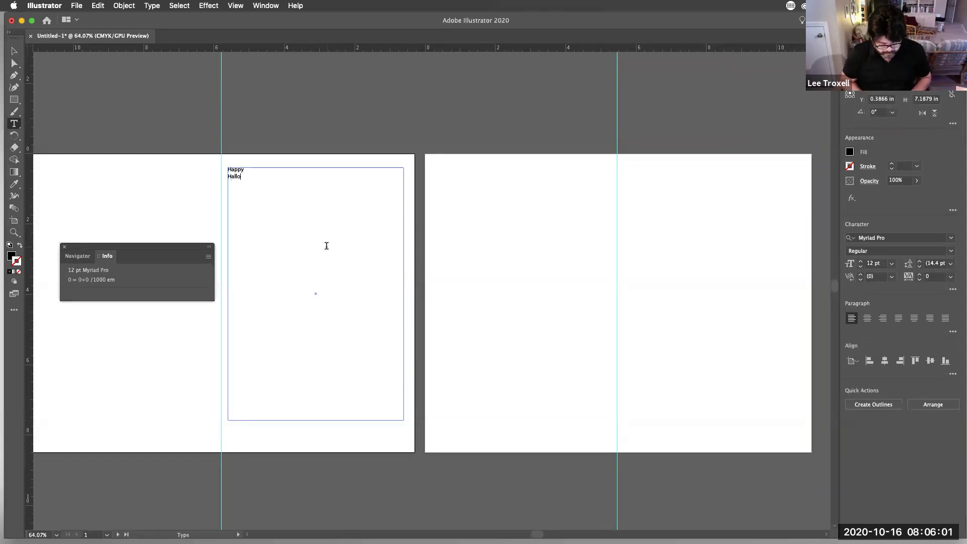
{"action": "key", "text": "super+a"}
{"action": "key", "text": "super+shift+period"}
{"action": "key", "text": "super+shift+period"}
{"action": "key", "text": "super+shift+period"}
{"action": "key", "text": "super+shift+period"}
{"action": "key", "text": "super+shift+period"}
{"action": "key", "text": "super+shift+period"}
{"action": "key", "text": "super+shift+period"}
{"action": "key", "text": "super+shift+period"}
{"action": "key", "text": "super+shift+period"}
{"action": "key", "text": "super+shift+period"}
{"action": "key", "text": "super+shift+period"}
{"action": "key", "text": "super+shift+period"}
{"action": "key", "text": "super+shift+period"}
{"action": "key", "text": "super+shift+period"}
{"action": "key", "text": "super+shift+period"}
{"action": "key", "text": "super+shift+period"}
{"action": "key", "text": "super+shift+period"}
{"action": "key", "text": "super+shift+period"}
{"action": "key", "text": "super+shift+period"}
{"action": "key", "text": "super+shift+period"}
{"action": "key", "text": "super+shift+period"}
{"action": "key", "text": "super+shift+period"}
{"action": "key", "text": "super+shift+period"}
{"action": "key", "text": "super+shift+period"}
{"action": "key", "text": "super+shift+period"}
{"action": "key", "text": "super+shift+period"}
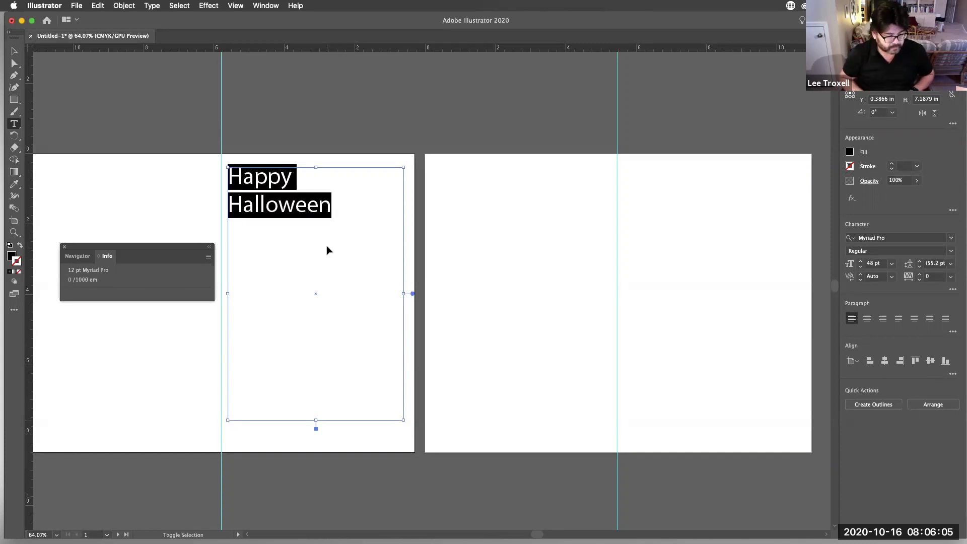
{"action": "key", "text": "super+shift+period"}
{"action": "key", "text": "super+shift+period"}
{"action": "key", "text": "super+shift+period"}
{"action": "key", "text": "super+shift+period"}
{"action": "key", "text": "super+shift+c"}
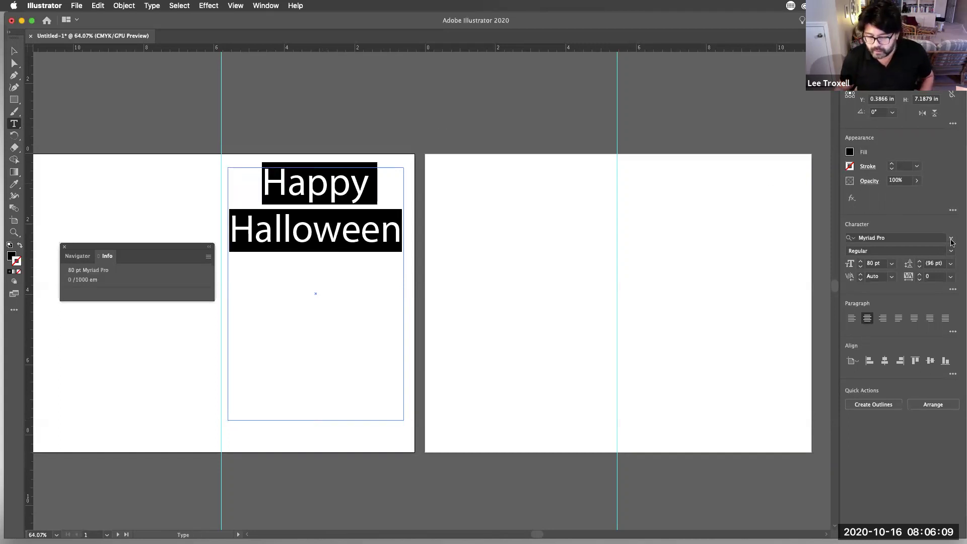
- Apply Timberline Regular to the title, then move its frame lower and shrink it to fit
{"action": "left_click", "coordinate": [951, 240]}
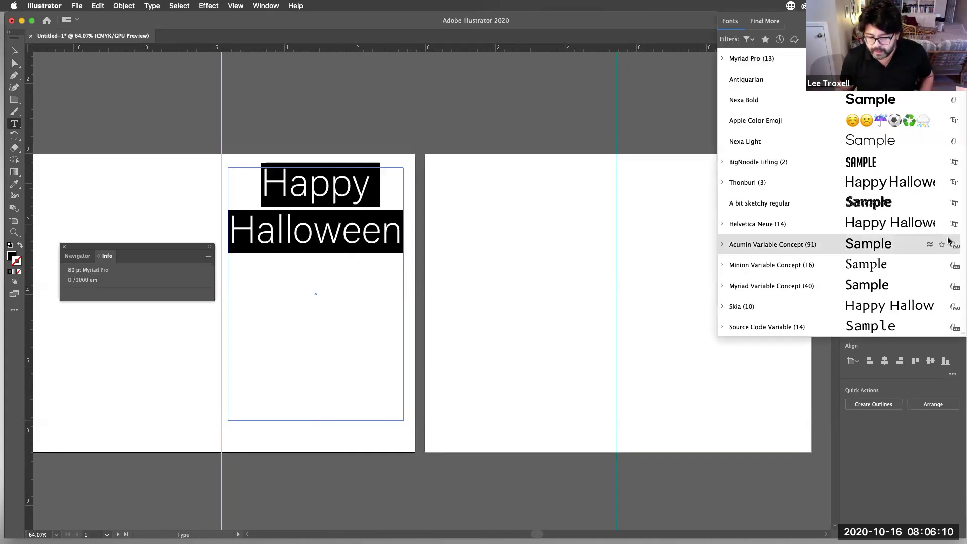
{"action": "left_click", "coordinate": [930, 206]}
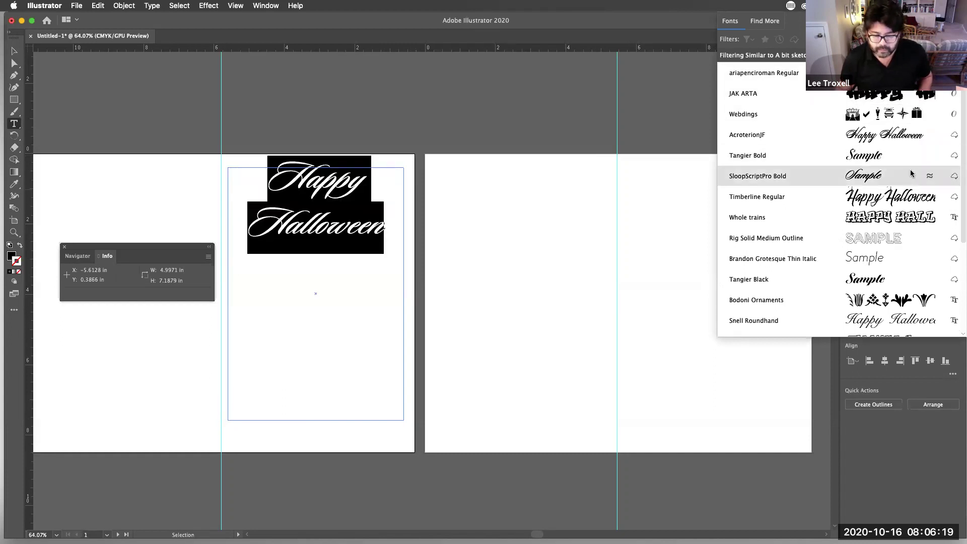
{"action": "left_click", "coordinate": [908, 196]}
{"action": "key", "text": "Escape"}
{"action": "left_click_drag", "start_coordinate": [355, 245], "coordinate": [352, 270]}
{"action": "left_click_drag", "start_coordinate": [316, 453], "coordinate": [330, 320]}
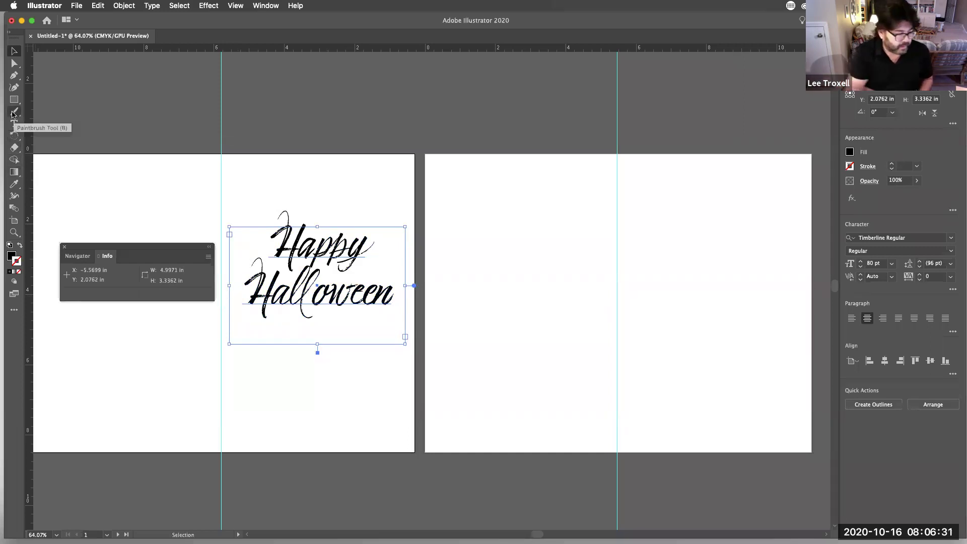
- Paintbrush the bat's upper and scalloped lower wing edges under the title and select both strokes
{"action": "left_click", "coordinate": [15, 111]}
{"action": "mouse_move", "coordinate": [245, 359]}
{"action": "left_mouse_down"}
{"action": "mouse_move", "coordinate": [282, 360]}
{"action": "mouse_move", "coordinate": [308, 347]}
{"action": "mouse_move", "coordinate": [306, 336]}
{"action": "mouse_move", "coordinate": [313, 346]}
{"action": "mouse_move", "coordinate": [338, 332]}
{"action": "mouse_move", "coordinate": [339, 315]}
{"action": "mouse_move", "coordinate": [376, 361]}
{"action": "left_mouse_up"}
{"action": "mouse_move", "coordinate": [246, 359]}
{"action": "left_mouse_down"}
{"action": "mouse_move", "coordinate": [251, 410]}
{"action": "mouse_move", "coordinate": [263, 394]}
{"action": "mouse_move", "coordinate": [286, 403]}
{"action": "mouse_move", "coordinate": [317, 390]}
{"action": "mouse_move", "coordinate": [336, 405]}
{"action": "mouse_move", "coordinate": [357, 361]}
{"action": "mouse_move", "coordinate": [379, 363]}
{"action": "left_mouse_up"}
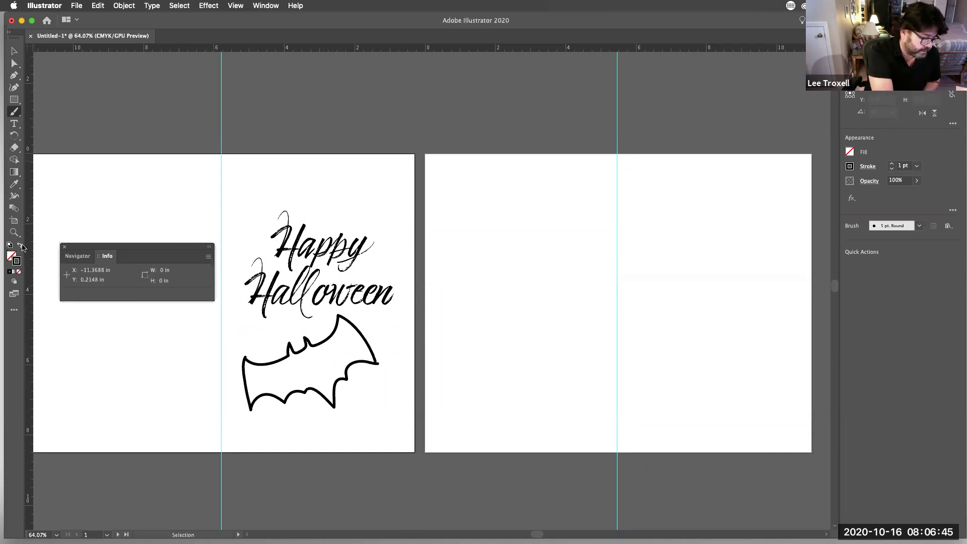
{"action": "left_click", "coordinate": [14, 51]}
{"action": "left_click", "coordinate": [360, 335]}
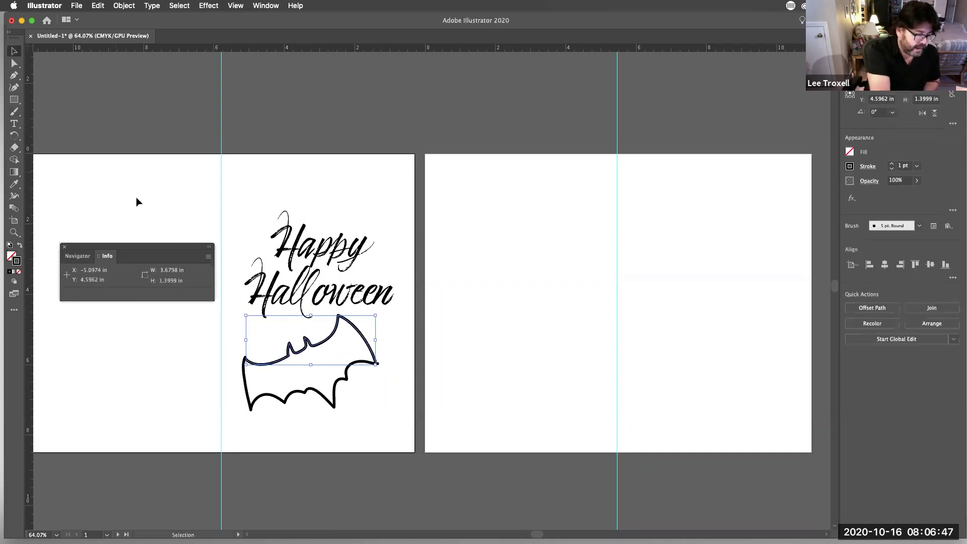
{"action": "left_click_drag", "start_coordinate": [227, 351], "coordinate": [394, 414]}
- Convert the bat strokes into a Live Paint group with Object > Live Paint > Make
{"action": "left_click", "coordinate": [130, 6]}
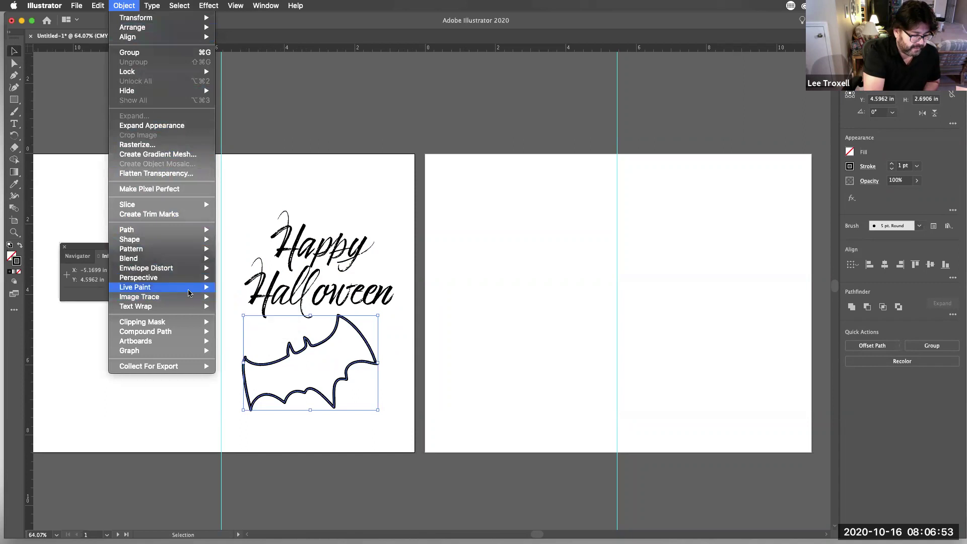
{"action": "mouse_move", "coordinate": [190, 288]}
{"action": "left_click", "coordinate": [257, 288]}
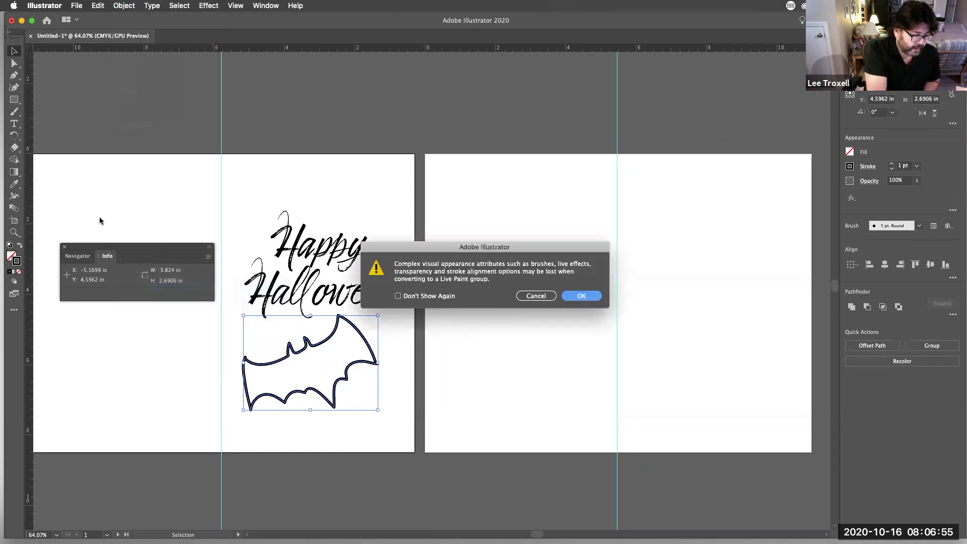
{"action": "left_click", "coordinate": [585, 295]}
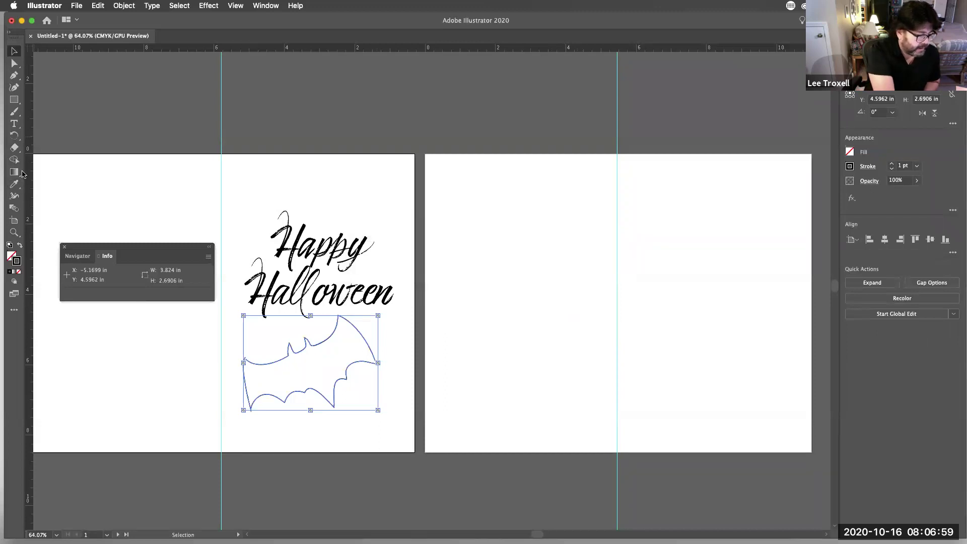
- Fill the bat shape with black using the Live Paint Bucket and Swatches, then deselect
{"action": "left_click", "coordinate": [20, 187]}
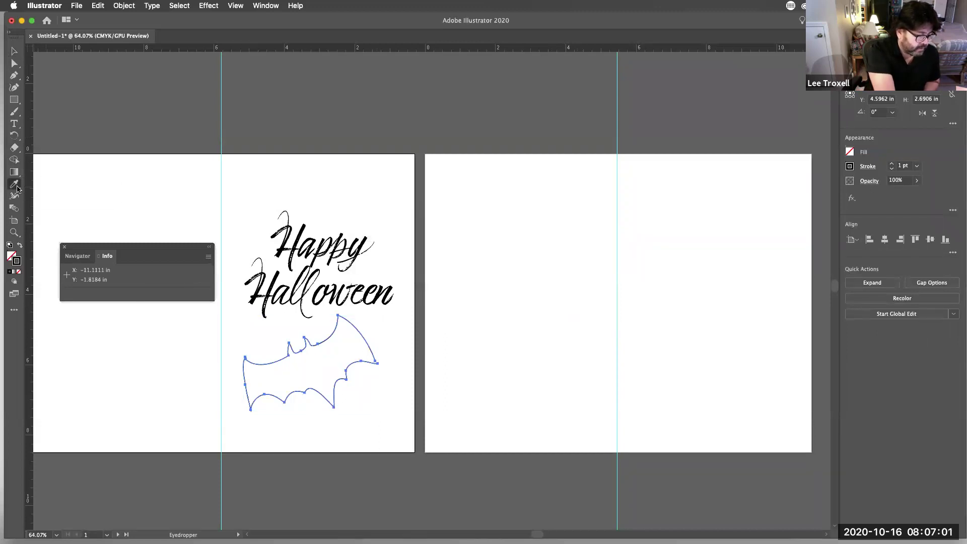
{"action": "left_click", "coordinate": [16, 188]}
{"action": "left_click", "coordinate": [60, 182]}
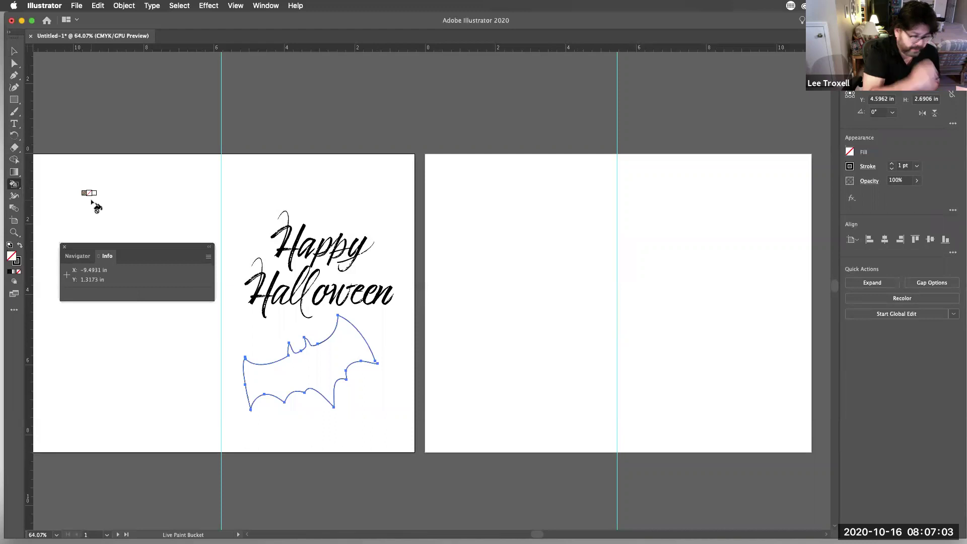
{"action": "key", "text": "v"}
{"action": "left_click", "coordinate": [265, 5]}
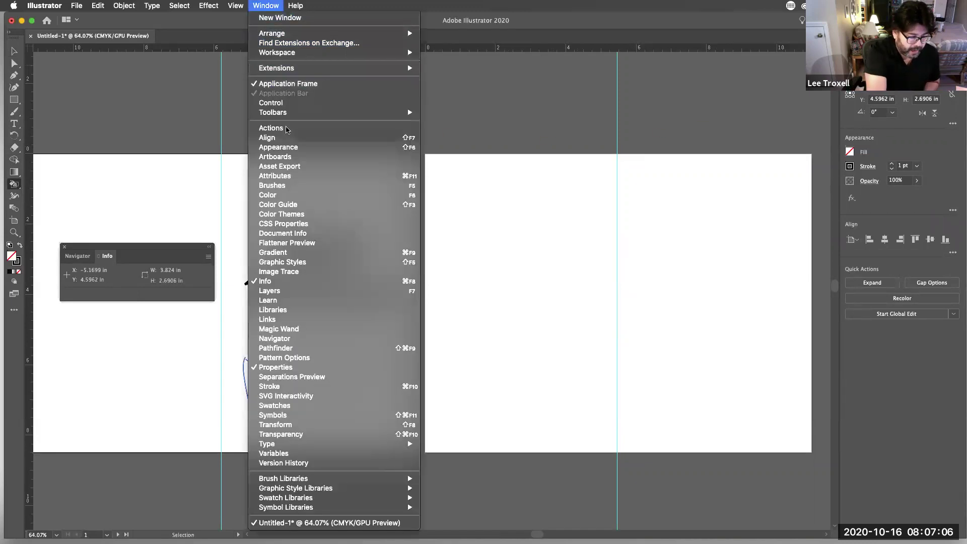
{"action": "left_click", "coordinate": [310, 406]}
{"action": "key", "text": "k"}
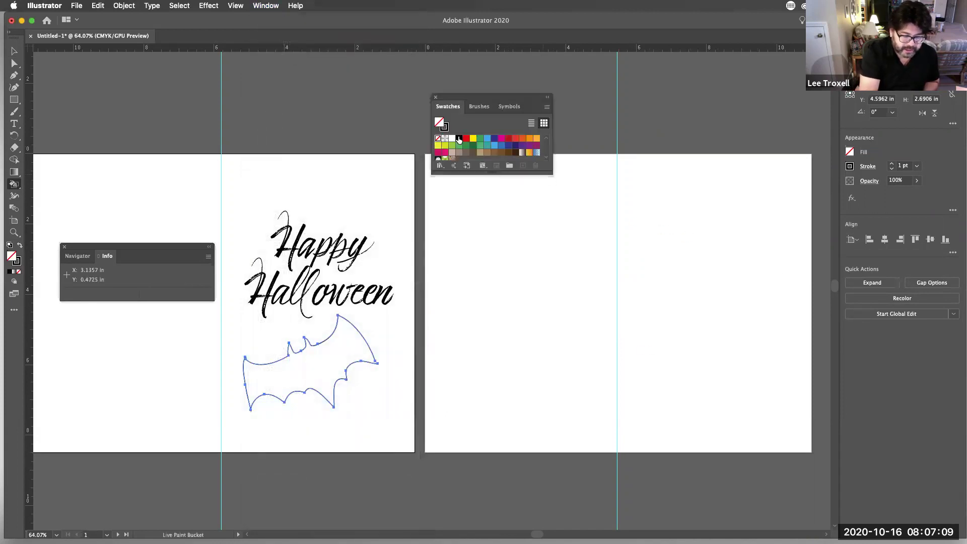
{"action": "left_click", "coordinate": [338, 385]}
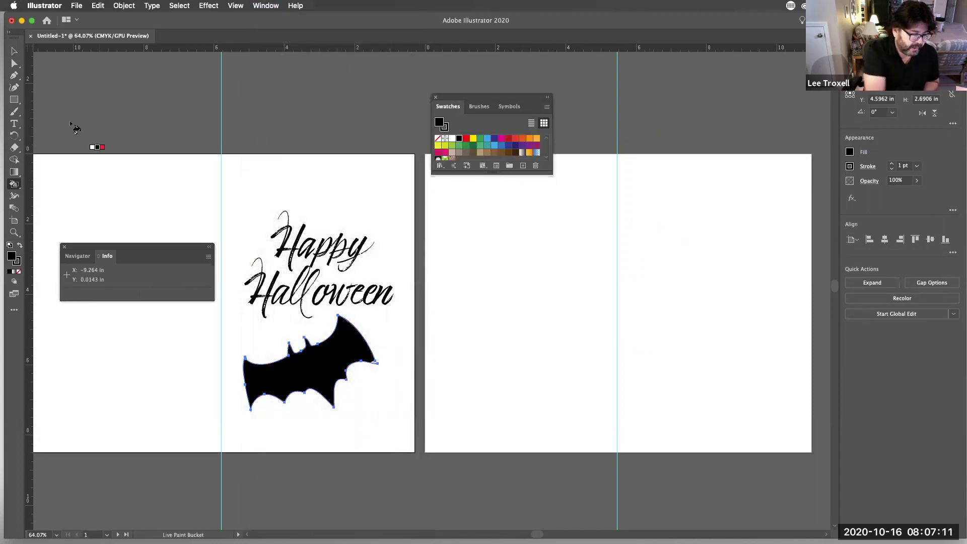
{"action": "key", "text": "v"}
{"action": "left_click", "coordinate": [492, 337]}
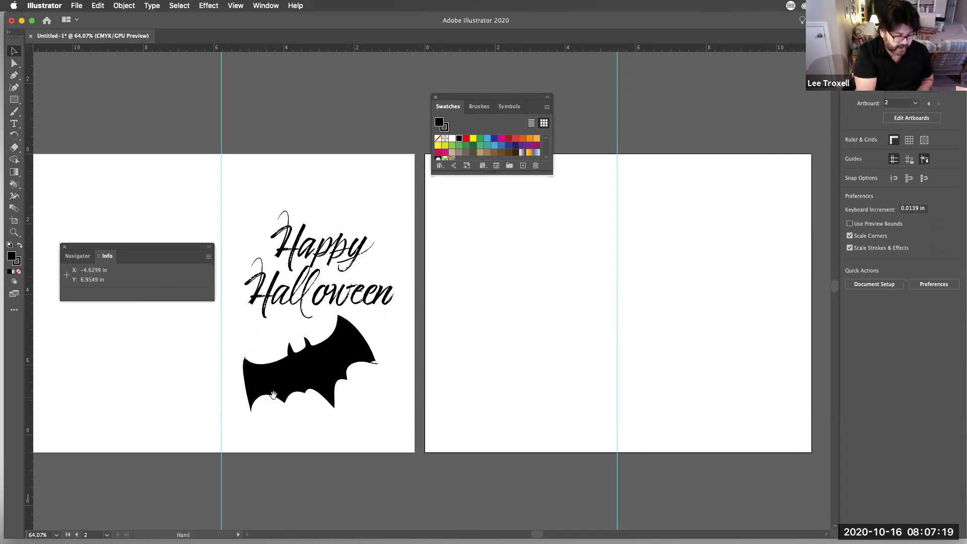
- Add the company credit line along the back panel's bottom in Brandon Grotesque Thin Italic, 18 pt
{"action": "left_click_drag", "start_coordinate": [285, 394], "coordinate": [532, 380]}
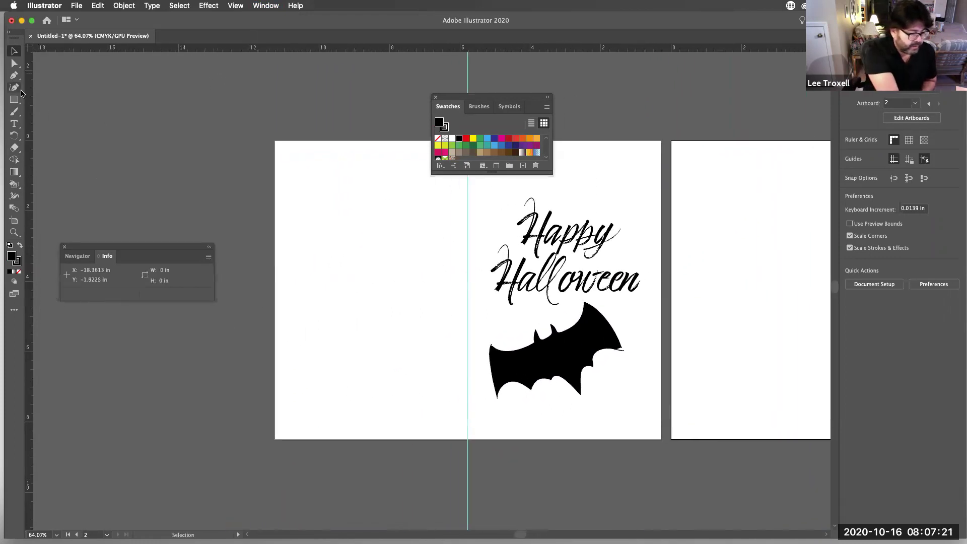
{"action": "left_click", "coordinate": [14, 124]}
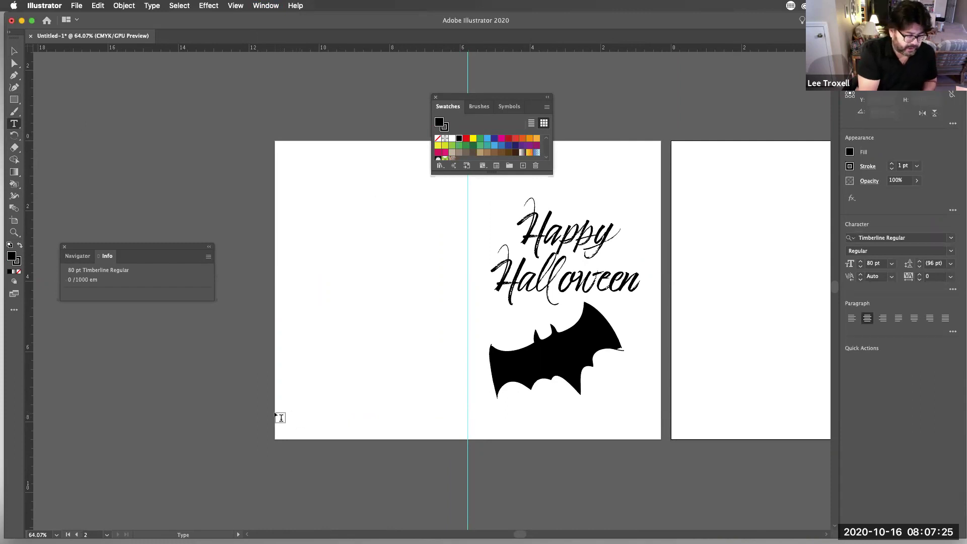
{"action": "left_click_drag", "start_coordinate": [277, 414], "coordinate": [471, 438]}
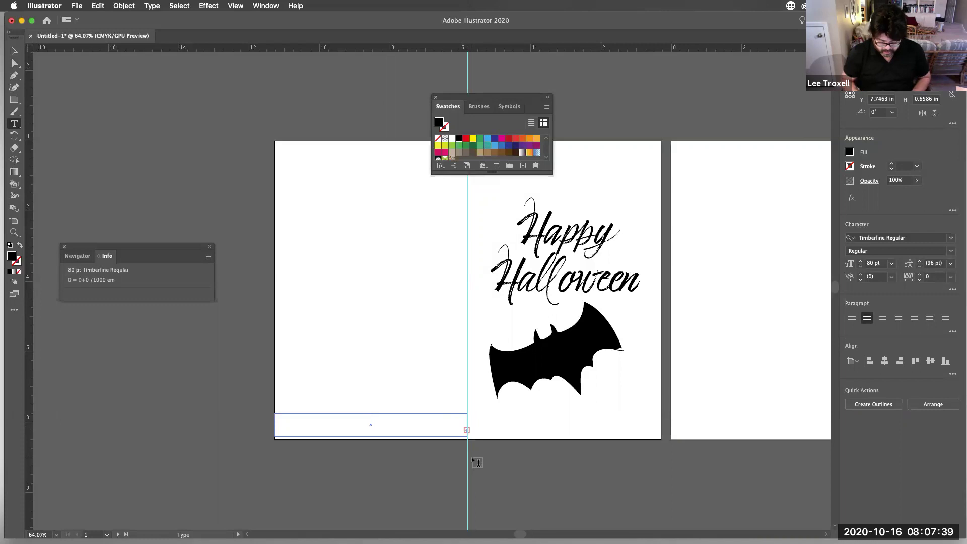
{"action": "key", "text": "Escape"}
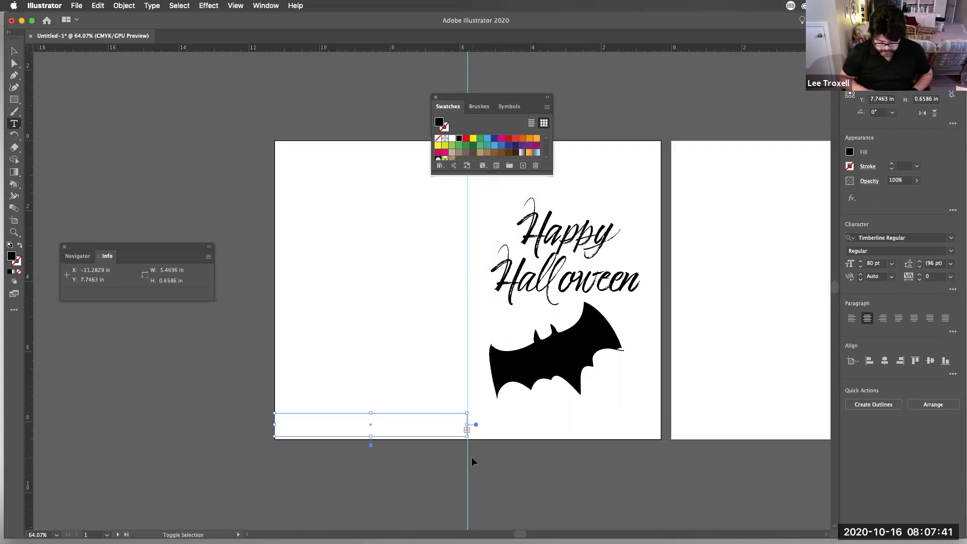
{"action": "key", "text": "super+shift+comma"}
{"action": "key", "text": "super+shift+comma"}
{"action": "key", "text": "super+shift+comma"}
{"action": "key", "text": "super+shift+comma"}
{"action": "key", "text": "super+shift+comma"}
{"action": "key", "text": "super+shift+comma"}
{"action": "key", "text": "super+shift+comma"}
{"action": "key", "text": "super+shift+comma"}
{"action": "key", "text": "super+shift+comma"}
{"action": "key", "text": "super+shift+comma"}
{"action": "key", "text": "super+shift+comma"}
{"action": "key", "text": "super+shift+comma"}
{"action": "key", "text": "super+shift+comma"}
{"action": "key", "text": "super+shift+comma"}
{"action": "key", "text": "super+shift+comma"}
{"action": "key", "text": "super+shift+comma"}
{"action": "key", "text": "super+shift+comma"}
{"action": "key", "text": "super+shift+comma"}
{"action": "key", "text": "super+shift+comma"}
{"action": "key", "text": "super+shift+comma"}
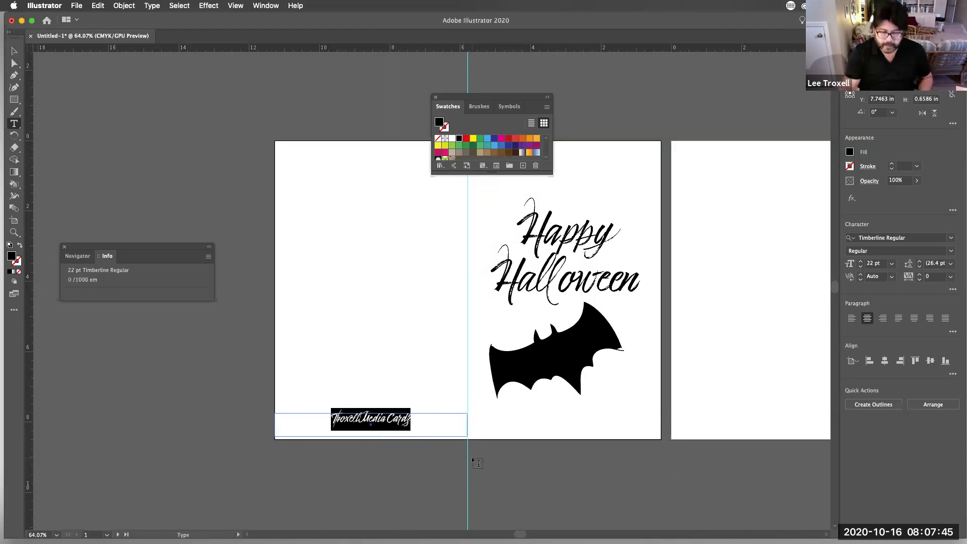
{"action": "left_click", "coordinate": [951, 240]}
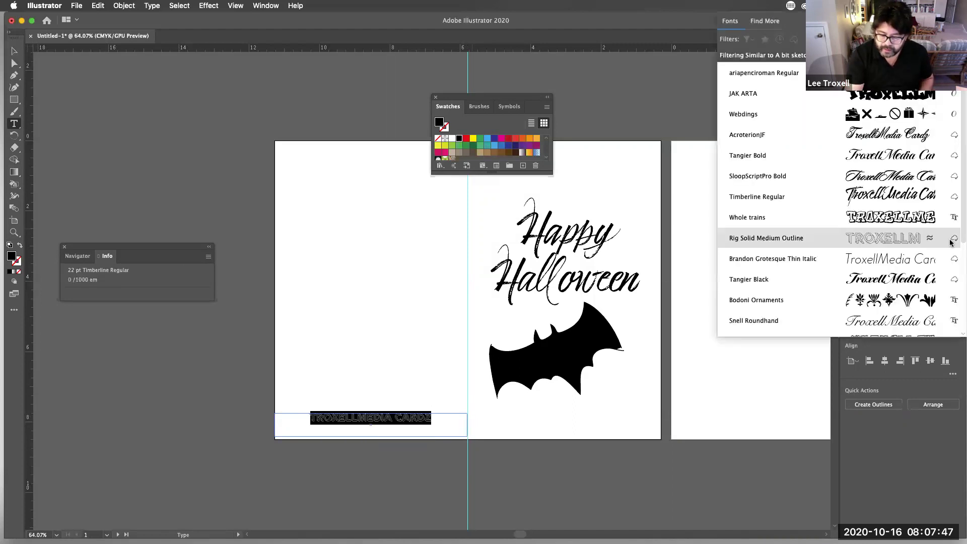
{"action": "left_click", "coordinate": [914, 259]}
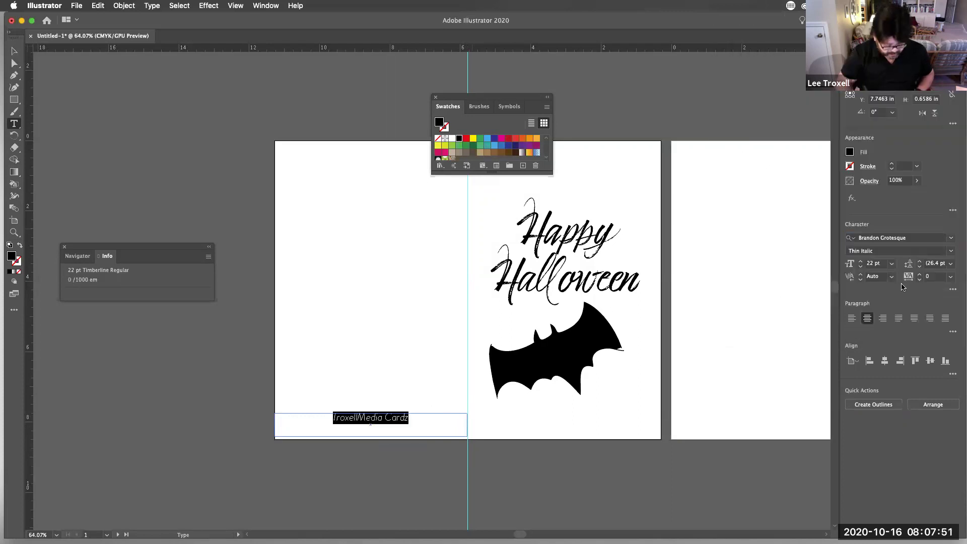
{"action": "key", "text": "super+shift+comma"}
{"action": "key", "text": "super+shift+comma"}
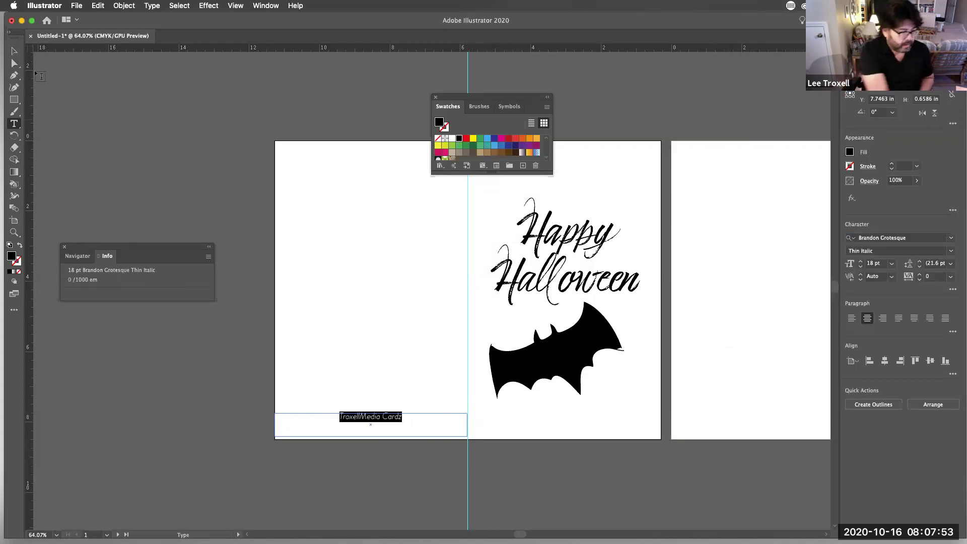
{"action": "left_click", "coordinate": [14, 50]}
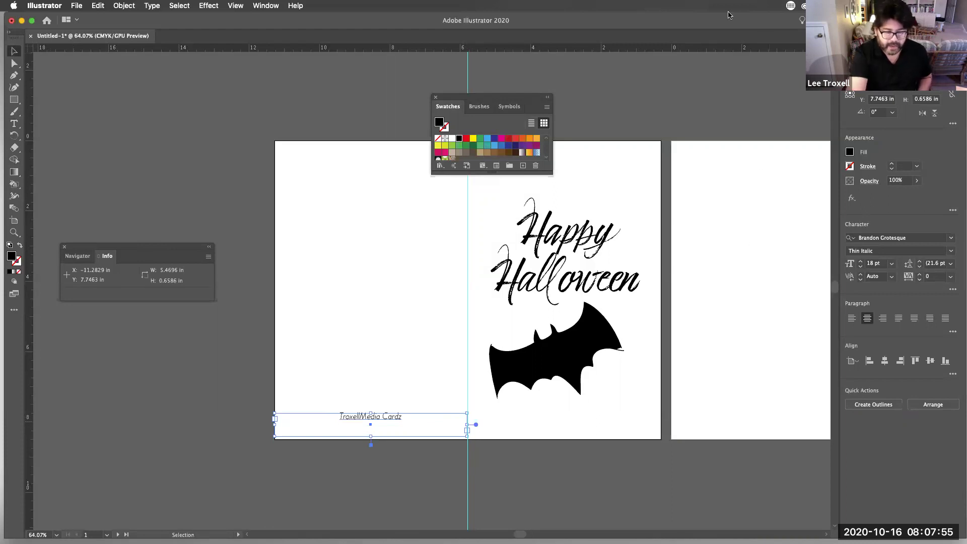
- Move the Illustrator window down and drag the Troxell Media logo file from the Desktop onto the canvas
{"action": "left_click_drag", "start_coordinate": [713, 20], "coordinate": [712, 87]}
{"action": "key", "text": "space"}
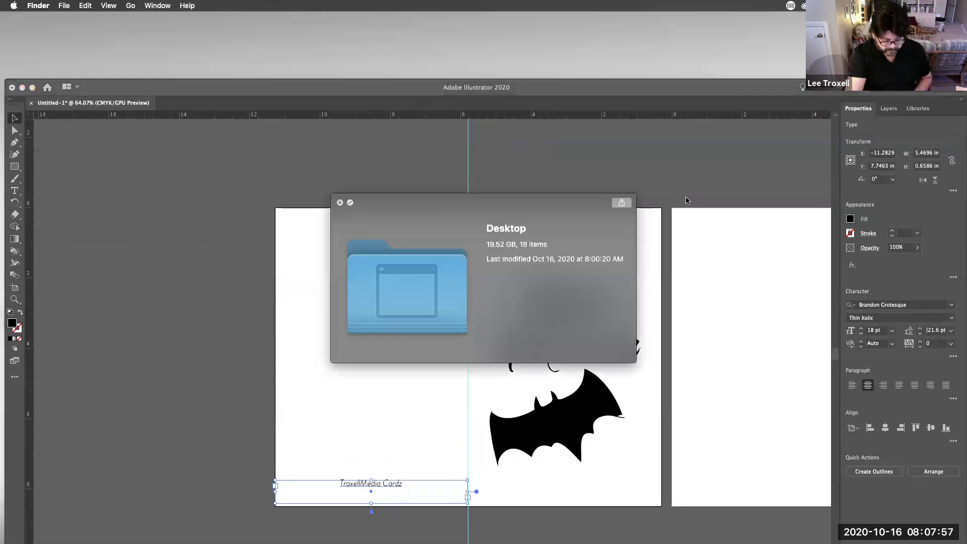
{"action": "key", "text": "super+shift+n"}
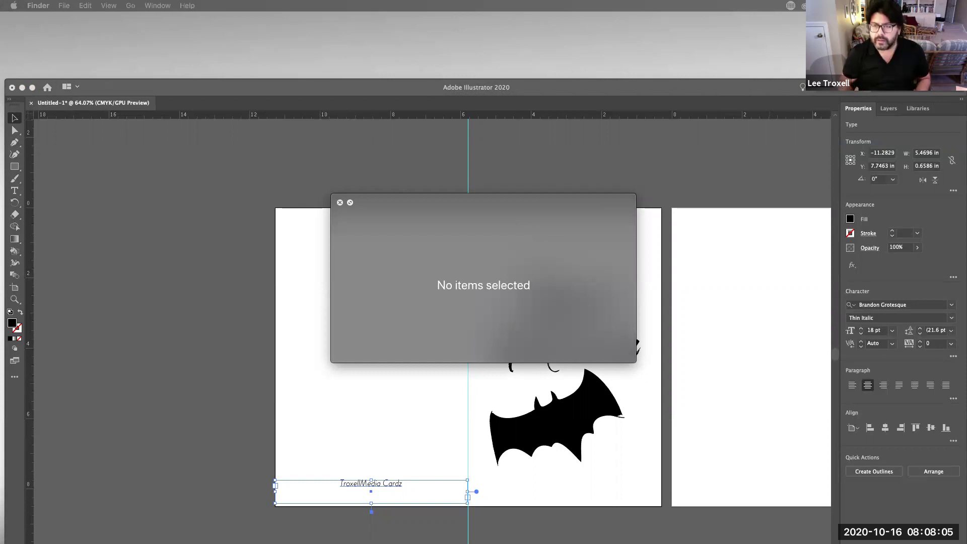
{"action": "scroll", "coordinate": [428, 353], "scroll_direction": "right", "scroll_amount": 1}
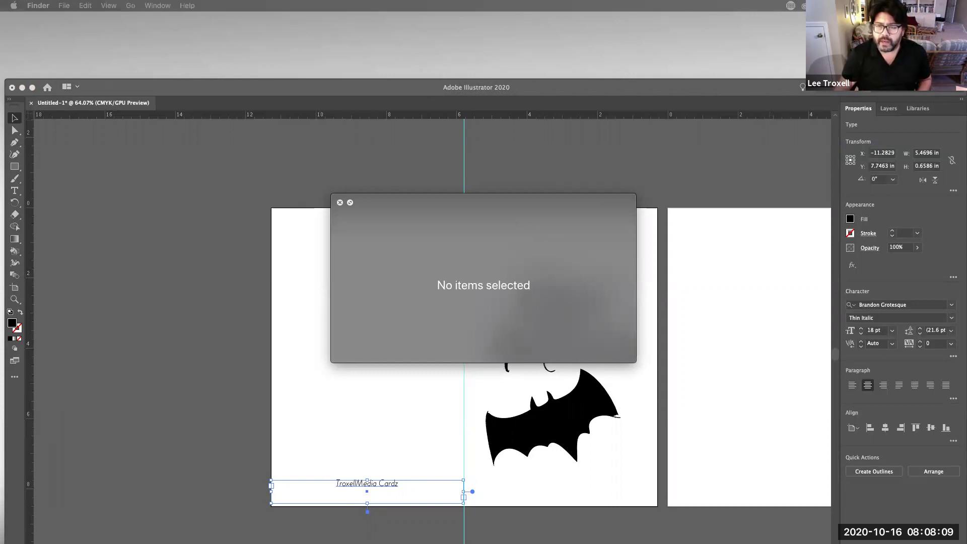
{"action": "left_click_drag", "start_coordinate": [657, 290], "coordinate": [230, 324]}
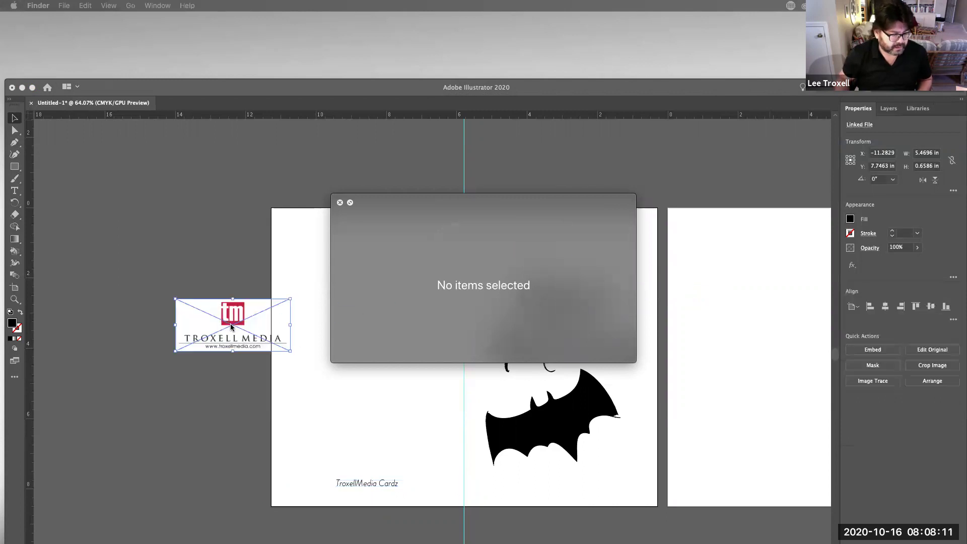
- Move the logo onto the back panel and clip it down to the tm mark with a rectangle mask
{"action": "left_click", "coordinate": [341, 202]}
{"action": "left_click", "coordinate": [15, 119]}
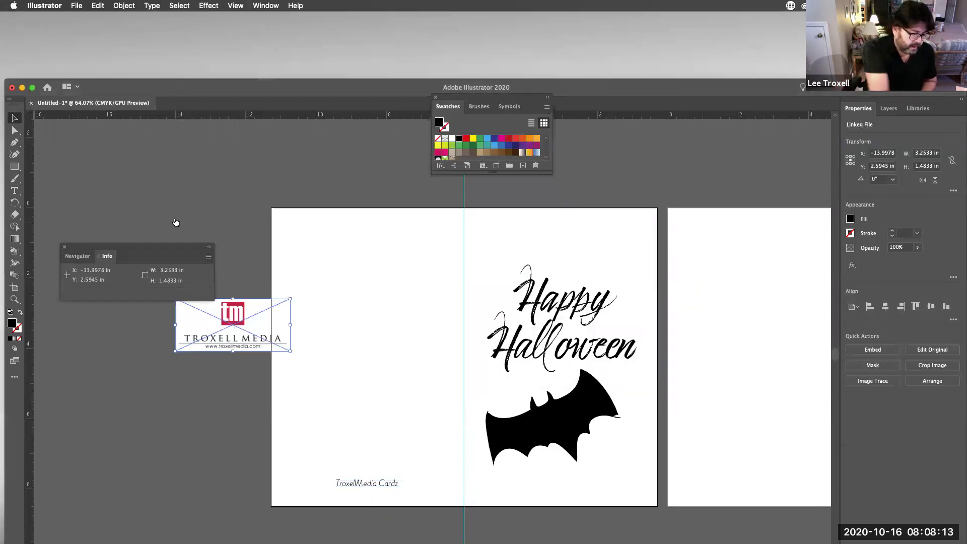
{"action": "left_click_drag", "start_coordinate": [244, 321], "coordinate": [385, 391]}
{"action": "left_click", "coordinate": [15, 167]}
{"action": "key", "text": "v"}
{"action": "left_click_drag", "start_coordinate": [252, 313], "coordinate": [448, 444]}
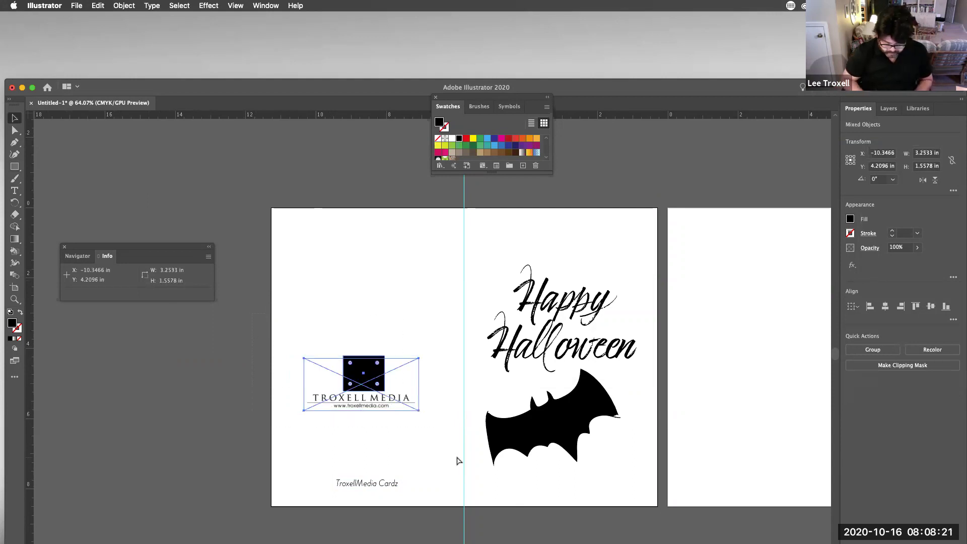
{"action": "key", "text": "super+7"}
- Position the tm mark centered just above the credit line, then deselect it
{"action": "left_click_drag", "start_coordinate": [370, 371], "coordinate": [378, 461]}
{"action": "left_click", "coordinate": [400, 485]}
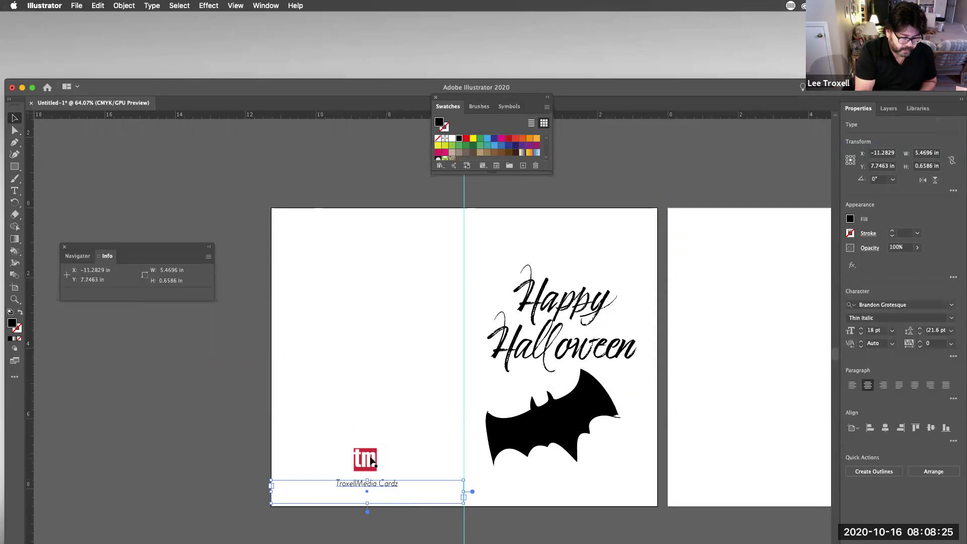
{"action": "left_click", "coordinate": [385, 484]}
{"action": "left_click_drag", "start_coordinate": [375, 461], "coordinate": [379, 461]}
{"action": "left_click", "coordinate": [210, 467]}
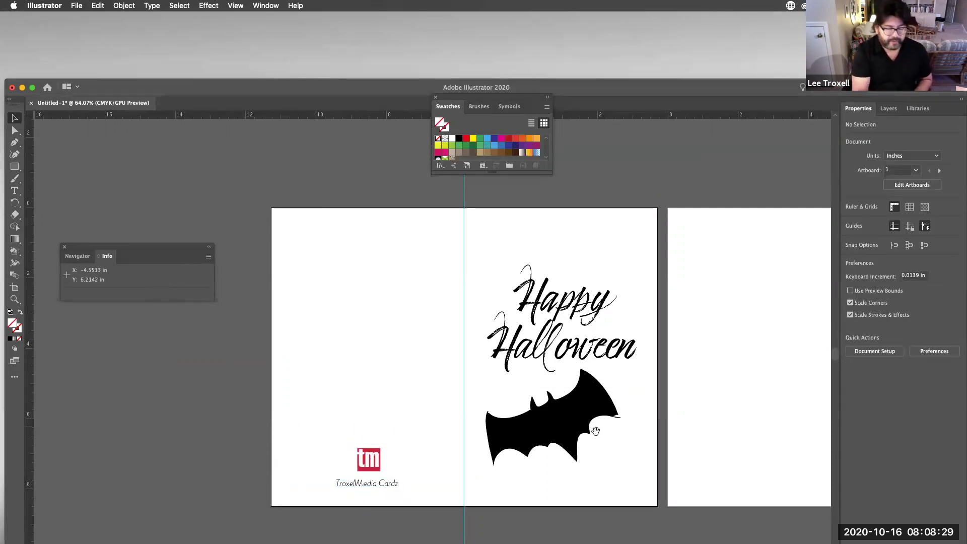
{"action": "scroll", "coordinate": [597, 431], "scroll_direction": "right", "scroll_amount": 1}
{"action": "scroll", "coordinate": [597, 431], "scroll_direction": "right", "scroll_amount": 10}
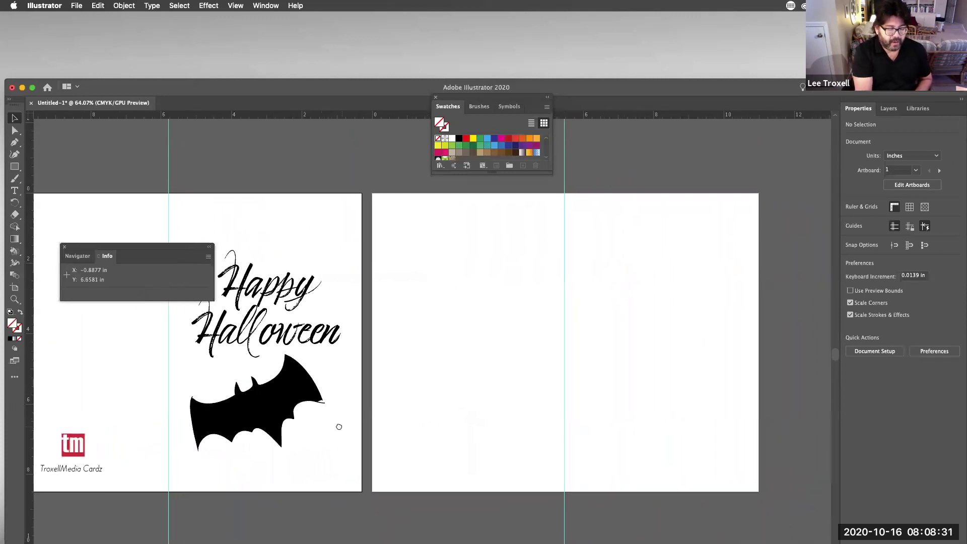
{"action": "scroll", "coordinate": [344, 425], "scroll_direction": "left", "scroll_amount": 1}
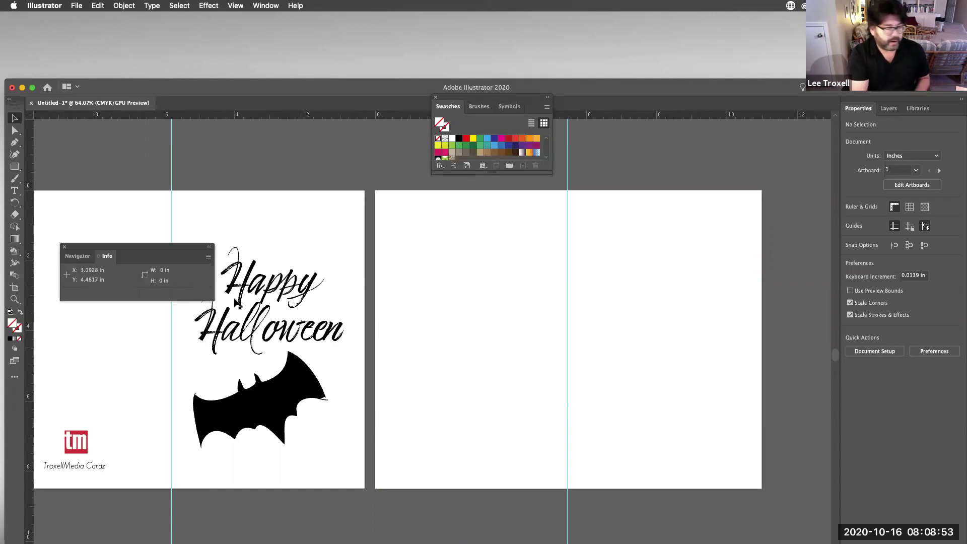
- Paintbrush bracket arcs and the numbers 1 and 2 on the inside artboard, then select all strokes
{"action": "left_click", "coordinate": [18, 179]}
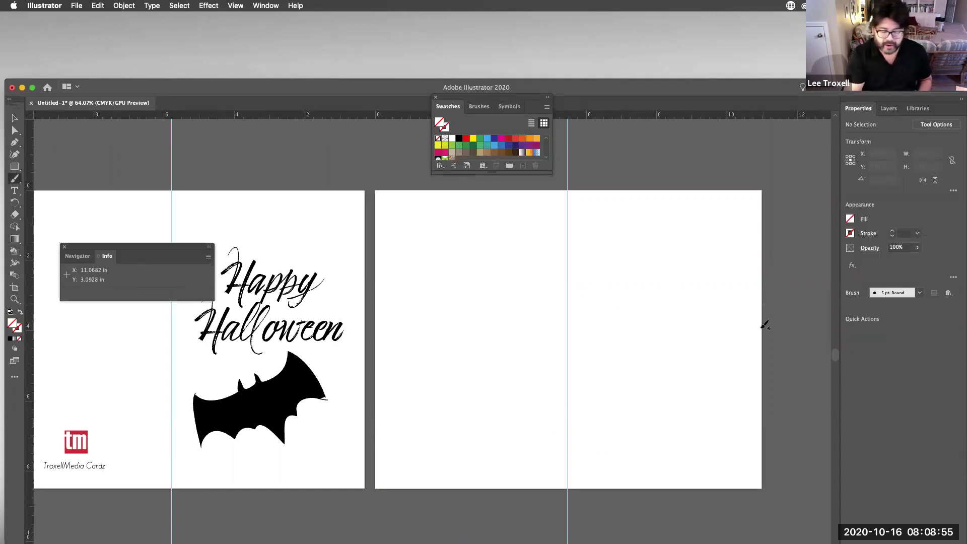
{"action": "left_click_drag", "start_coordinate": [762, 337], "coordinate": [781, 371]}
{"action": "left_click_drag", "start_coordinate": [770, 243], "coordinate": [803, 425]}
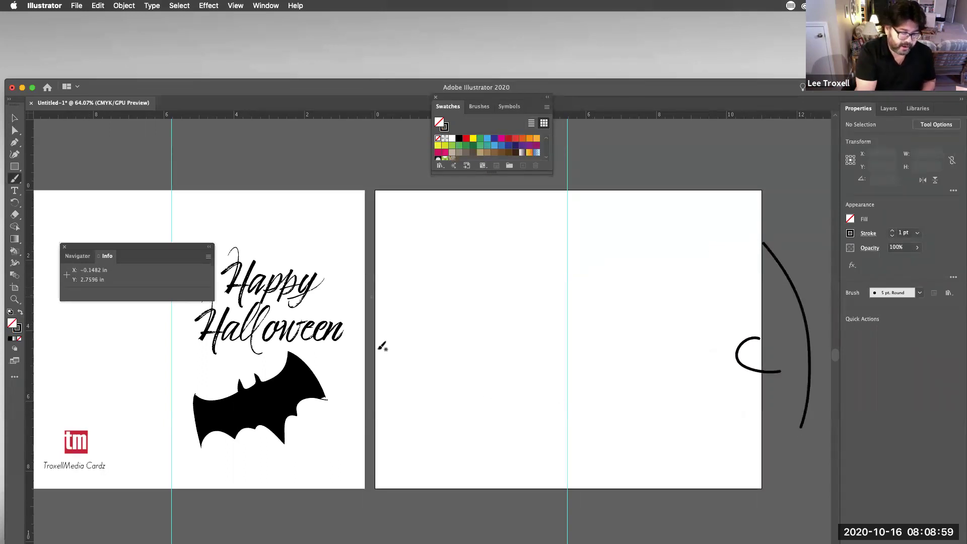
{"action": "left_click_drag", "start_coordinate": [377, 338], "coordinate": [389, 375]}
{"action": "mouse_move", "coordinate": [385, 228]}
{"action": "left_mouse_down"}
{"action": "mouse_move", "coordinate": [390, 432]}
{"action": "mouse_move", "coordinate": [359, 384]}
{"action": "mouse_move", "coordinate": [389, 432]}
{"action": "left_mouse_up"}
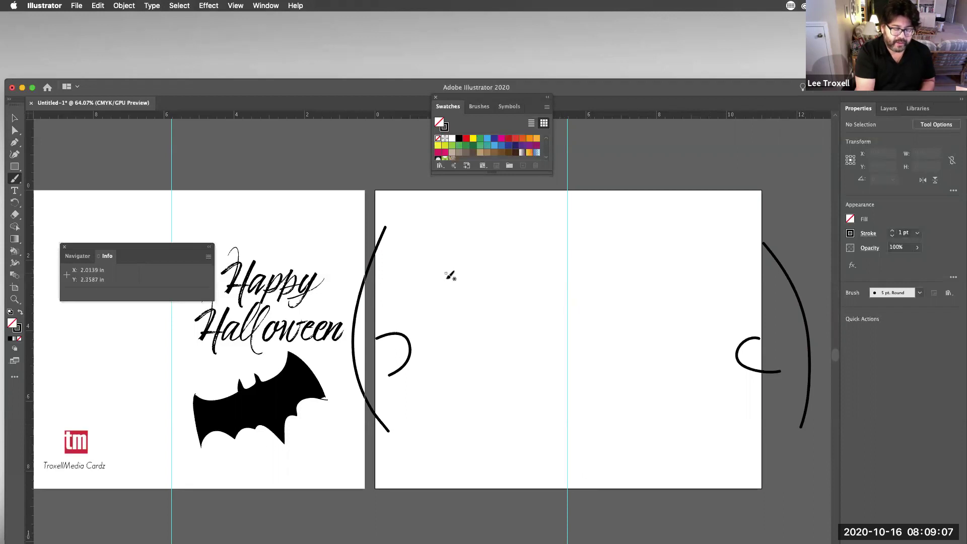
{"action": "left_click_drag", "start_coordinate": [461, 268], "coordinate": [460, 357]}
{"action": "mouse_move", "coordinate": [626, 276]}
{"action": "left_mouse_down"}
{"action": "mouse_move", "coordinate": [620, 341]}
{"action": "mouse_move", "coordinate": [674, 344]}
{"action": "left_mouse_up"}
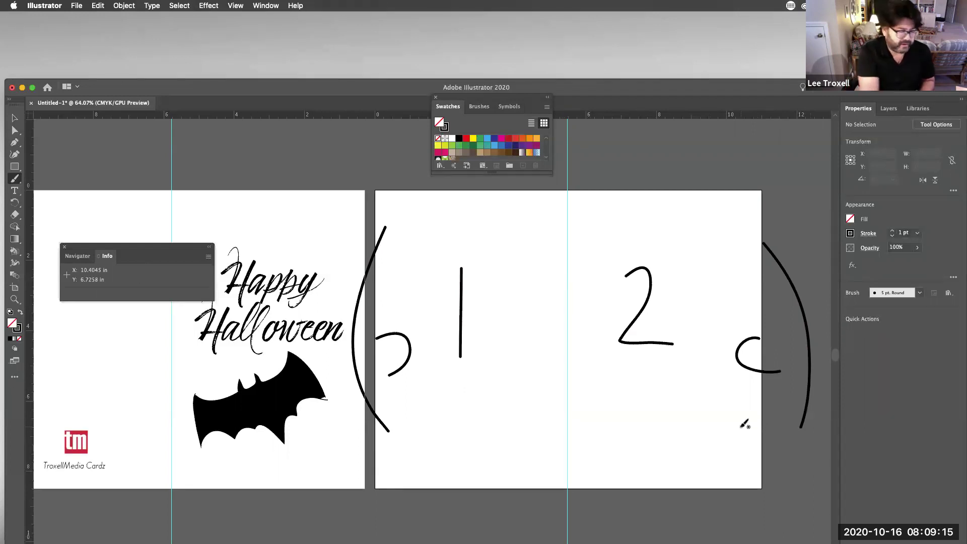
{"action": "key", "text": "v"}
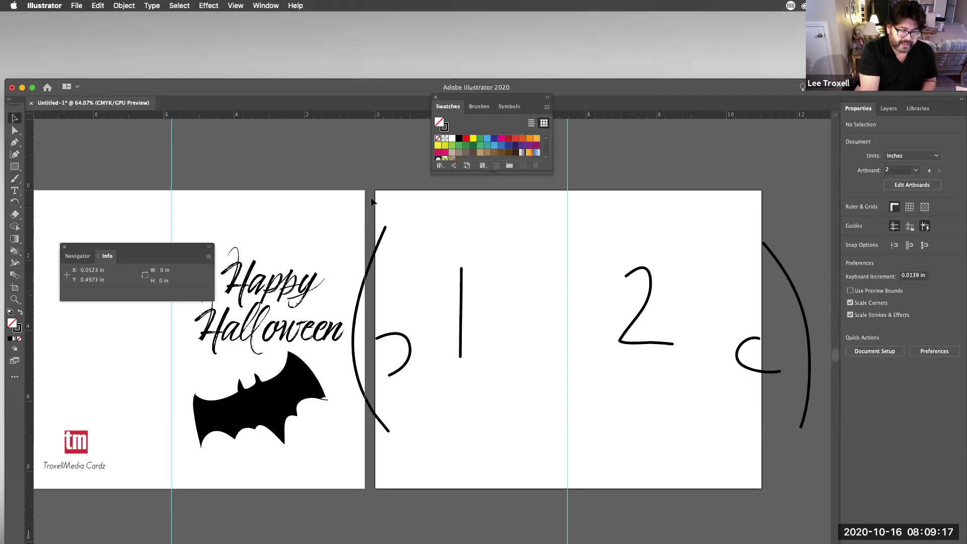
{"action": "mouse_move", "coordinate": [360, 191]}
{"action": "left_mouse_down"}
{"action": "mouse_move", "coordinate": [383, 252]}
{"action": "mouse_move", "coordinate": [567, 395]}
{"action": "mouse_move", "coordinate": [787, 419]}
{"action": "mouse_move", "coordinate": [811, 447]}
{"action": "mouse_move", "coordinate": [808, 437]}
{"action": "left_mouse_up"}
- Delete the sketch strokes and hand-letter "Hope it's Boo-Ti-FUL" on the inside's right half
{"action": "key", "text": "Delete"}
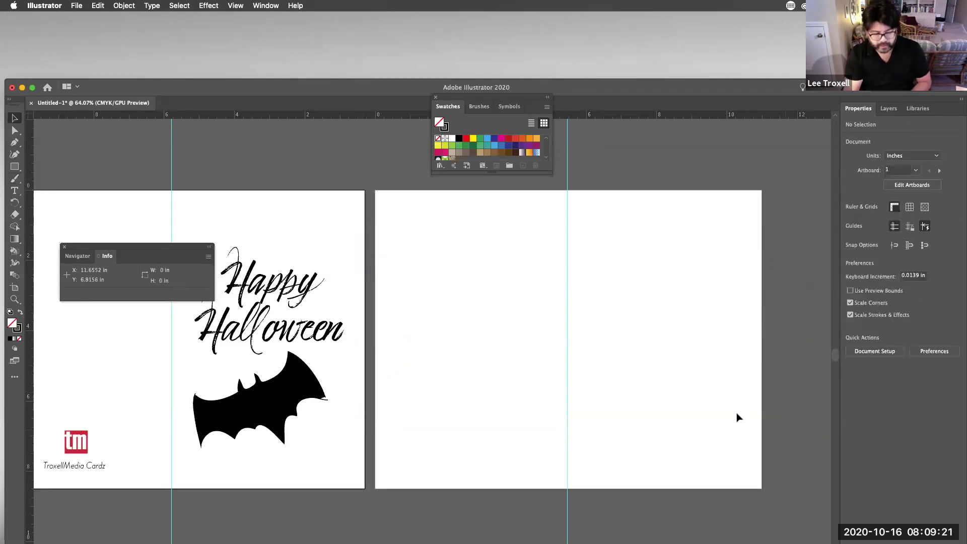
{"action": "left_click", "coordinate": [15, 179]}
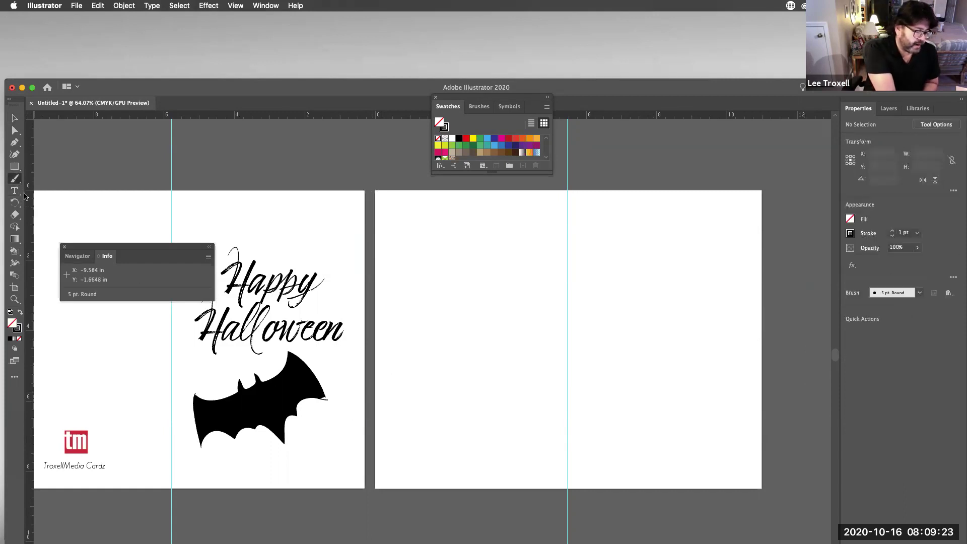
{"action": "left_click_drag", "start_coordinate": [596, 266], "coordinate": [606, 283]}
{"action": "mouse_move", "coordinate": [611, 259]}
{"action": "left_mouse_down"}
{"action": "mouse_move", "coordinate": [610, 298]}
{"action": "mouse_move", "coordinate": [617, 275]}
{"action": "mouse_move", "coordinate": [633, 266]}
{"action": "mouse_move", "coordinate": [654, 277]}
{"action": "mouse_move", "coordinate": [691, 255]}
{"action": "left_mouse_up"}
{"action": "left_click", "coordinate": [678, 249]}
{"action": "left_click_drag", "start_coordinate": [694, 248], "coordinate": [701, 272]}
{"action": "mouse_move", "coordinate": [586, 319]}
{"action": "left_mouse_down"}
{"action": "mouse_move", "coordinate": [602, 341]}
{"action": "mouse_move", "coordinate": [615, 322]}
{"action": "mouse_move", "coordinate": [668, 303]}
{"action": "left_mouse_up"}
{"action": "mouse_move", "coordinate": [661, 305]}
{"action": "left_mouse_down"}
{"action": "mouse_move", "coordinate": [659, 325]}
{"action": "mouse_move", "coordinate": [670, 325]}
{"action": "mouse_move", "coordinate": [700, 299]}
{"action": "left_mouse_up"}
{"action": "left_click_drag", "start_coordinate": [691, 302], "coordinate": [689, 316]}
{"action": "mouse_move", "coordinate": [691, 310]}
{"action": "left_mouse_down"}
{"action": "mouse_move", "coordinate": [707, 293]}
{"action": "mouse_move", "coordinate": [702, 299]}
{"action": "mouse_move", "coordinate": [739, 298]}
{"action": "left_mouse_up"}
- Hand-letter 'For your' on the next line to finish the message
{"action": "mouse_move", "coordinate": [621, 361]}
{"action": "left_mouse_down"}
{"action": "mouse_move", "coordinate": [636, 357]}
{"action": "mouse_move", "coordinate": [623, 375]}
{"action": "left_mouse_up"}
{"action": "left_click_drag", "start_coordinate": [624, 368], "coordinate": [654, 356]}
{"action": "left_click_drag", "start_coordinate": [666, 360], "coordinate": [683, 353]}
{"action": "mouse_move", "coordinate": [640, 393]}
{"action": "left_mouse_down"}
{"action": "mouse_move", "coordinate": [649, 382]}
{"action": "mouse_move", "coordinate": [651, 410]}
{"action": "left_mouse_up"}
{"action": "left_click_drag", "start_coordinate": [664, 383], "coordinate": [695, 383]}
{"action": "left_click_drag", "start_coordinate": [697, 383], "coordinate": [711, 375]}
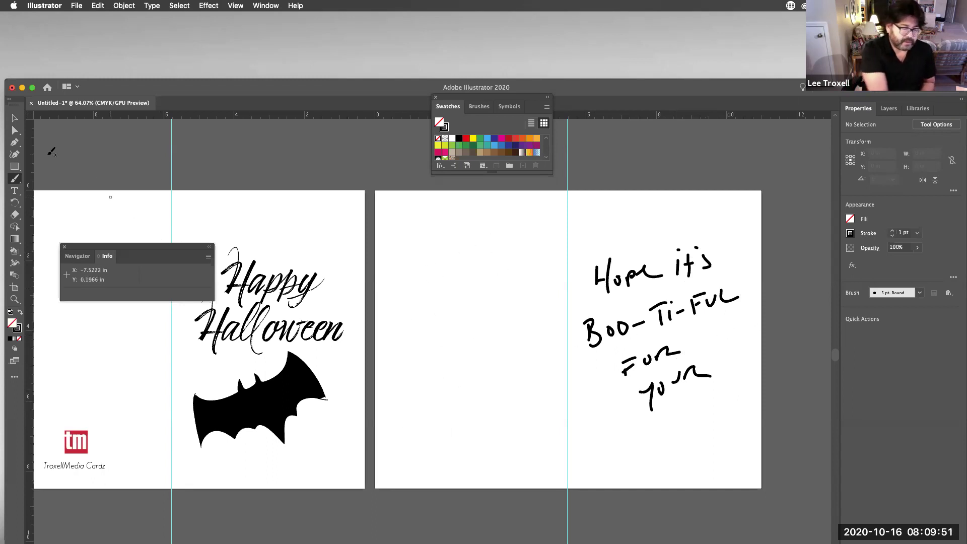
- Return to the Selection tool and drag the document window up higher on screen
{"action": "left_click", "coordinate": [15, 118]}
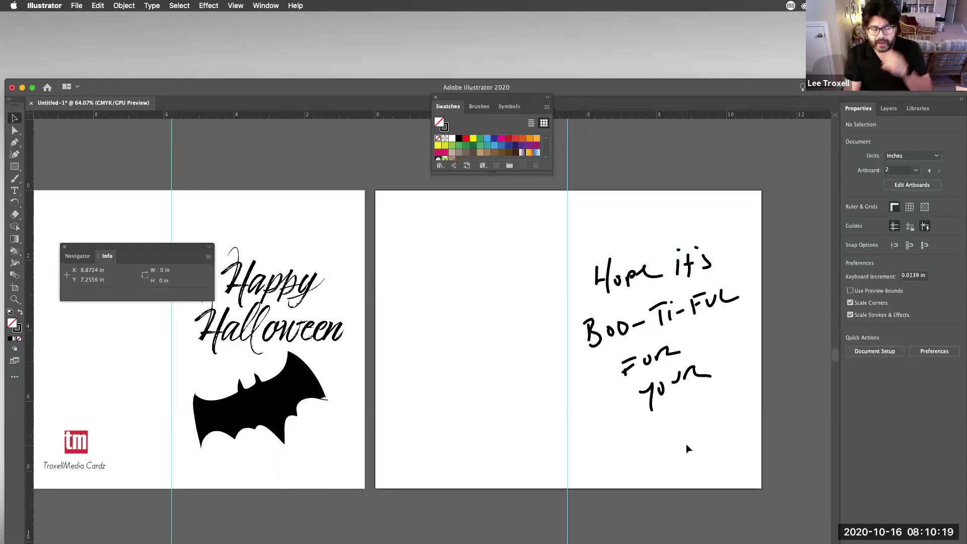
{"action": "left_click_drag", "start_coordinate": [741, 88], "coordinate": [760, 21]}
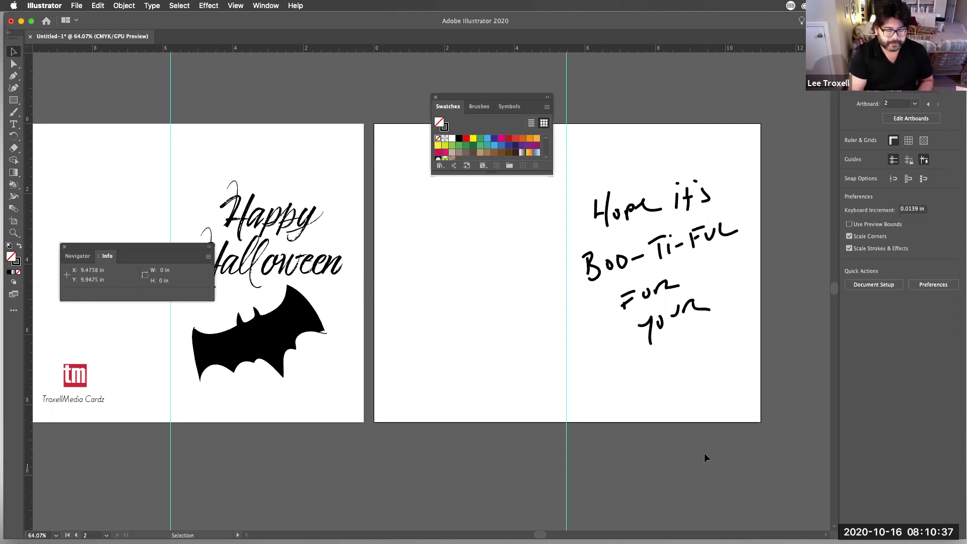
- Create a new Letter-size document with 2 portrait 8.5 × 11 in artboards
{"action": "key", "text": "a"}
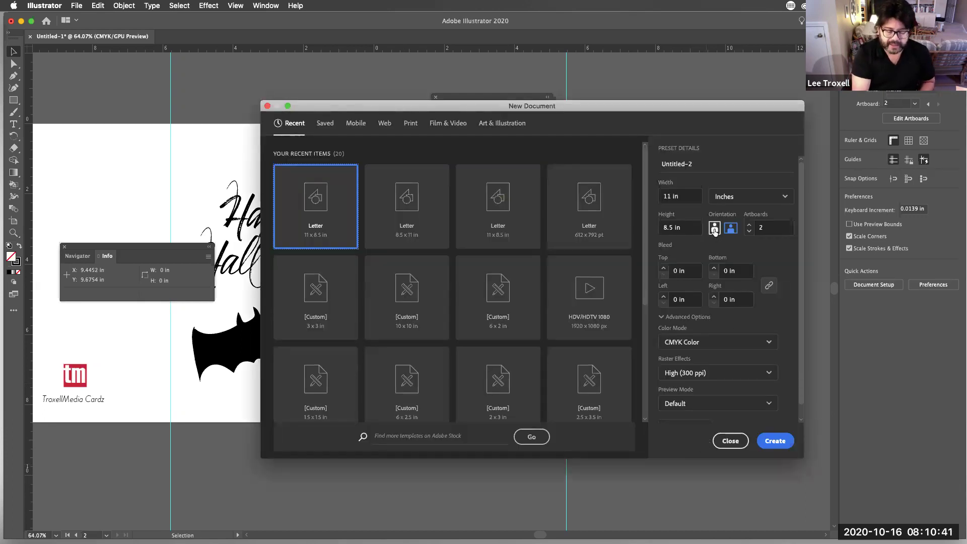
{"action": "left_click", "coordinate": [715, 230]}
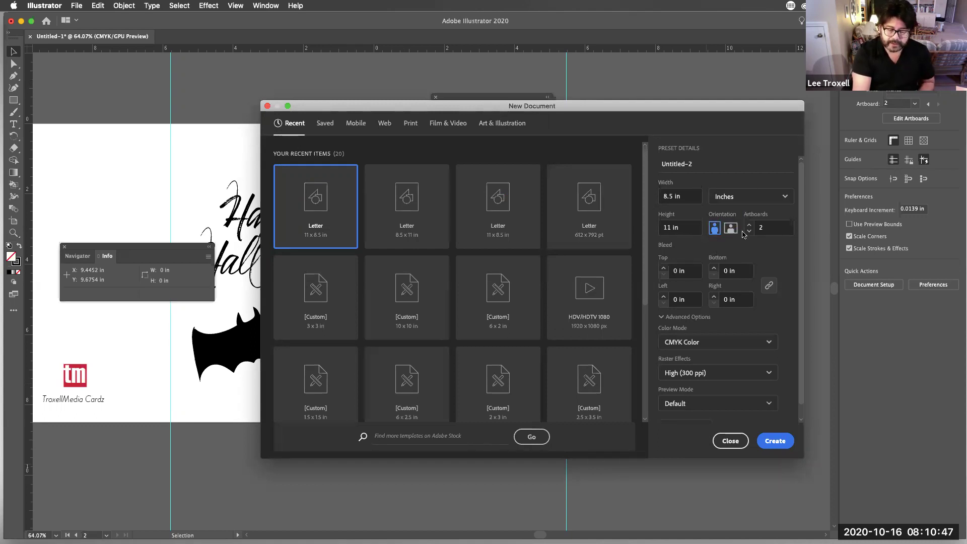
{"action": "left_click", "coordinate": [777, 443]}
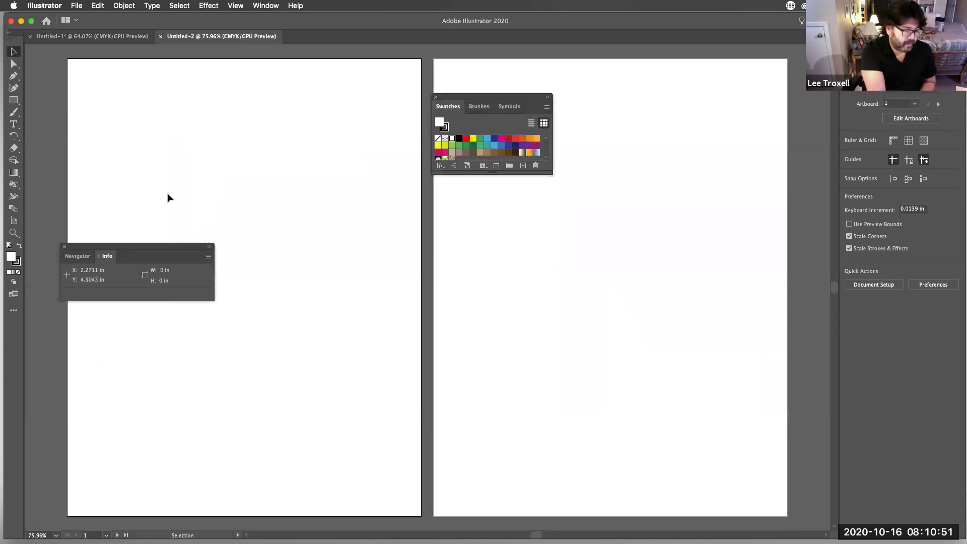
- Show rulers in inches around Untitled-2 and move the Info panel to the lower right
{"action": "left_click", "coordinate": [240, 7]}
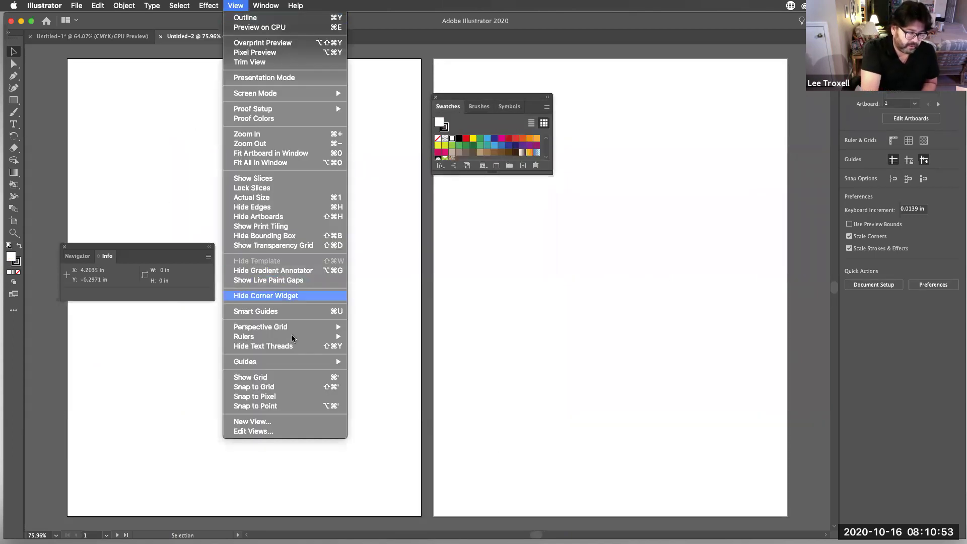
{"action": "key", "text": "Escape"}
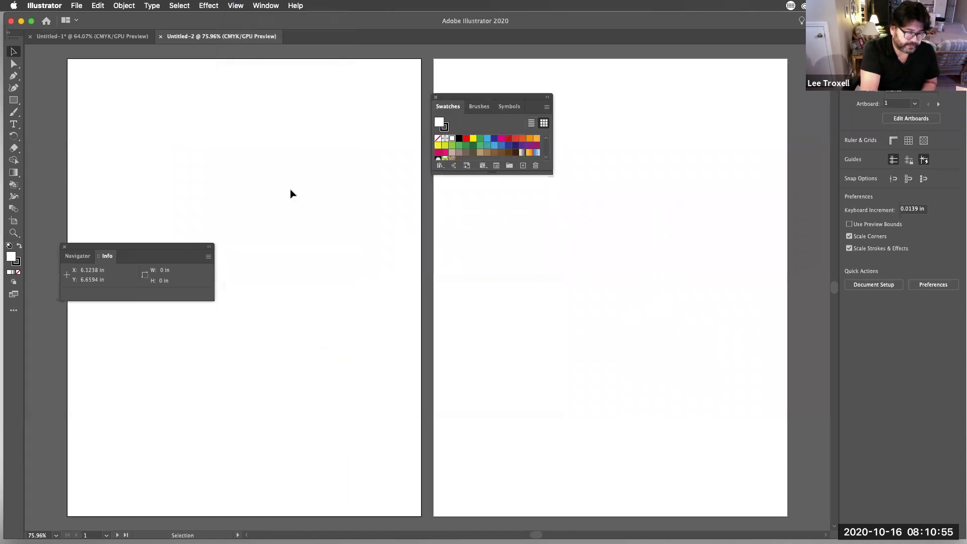
{"action": "left_click", "coordinate": [237, 7]}
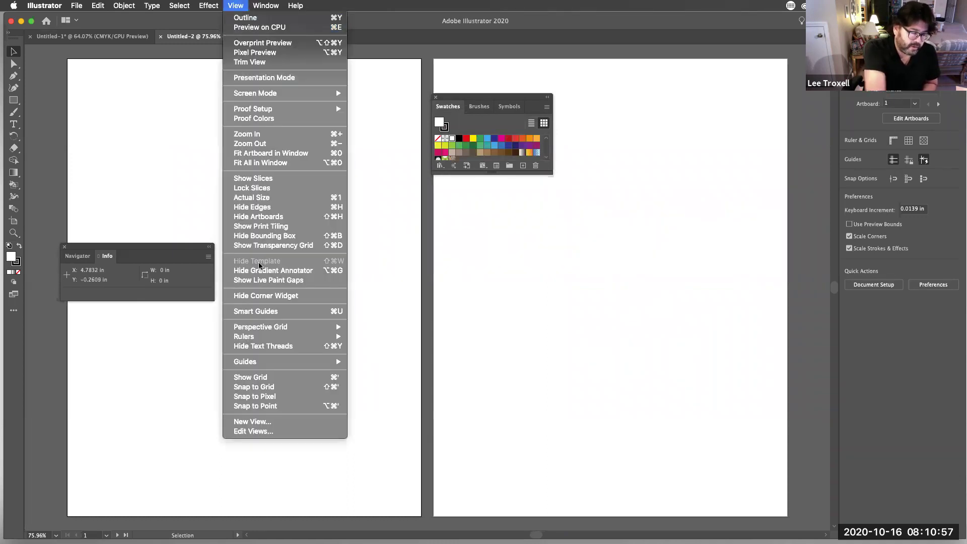
{"action": "mouse_move", "coordinate": [282, 337]}
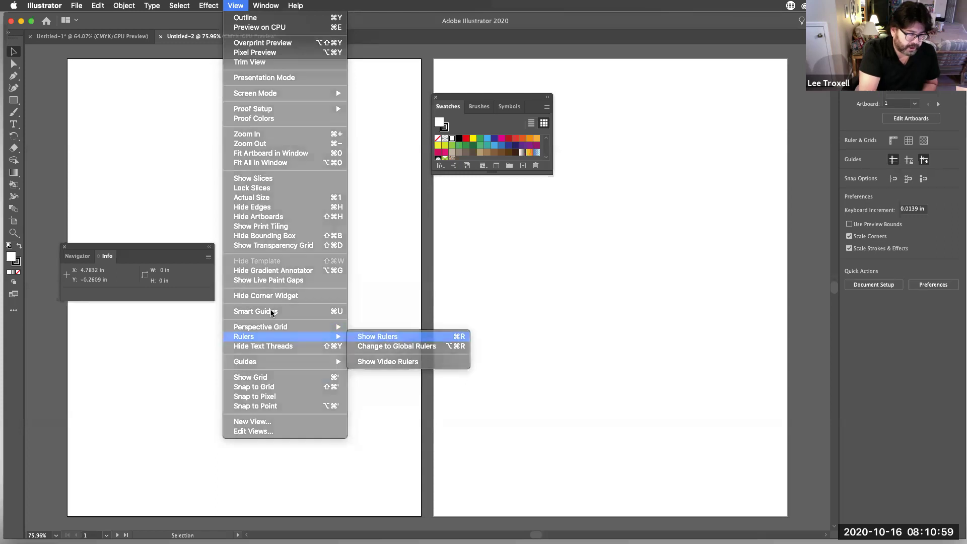
{"action": "key", "text": "Return"}
{"action": "left_click_drag", "start_coordinate": [161, 249], "coordinate": [703, 367]}
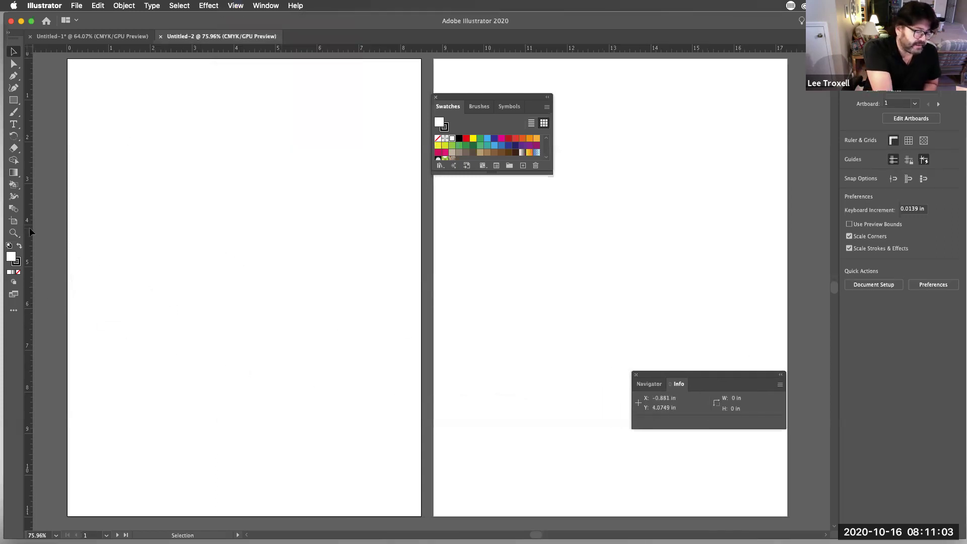
{"action": "left_click_drag", "start_coordinate": [30, 227], "coordinate": [26, 248]}
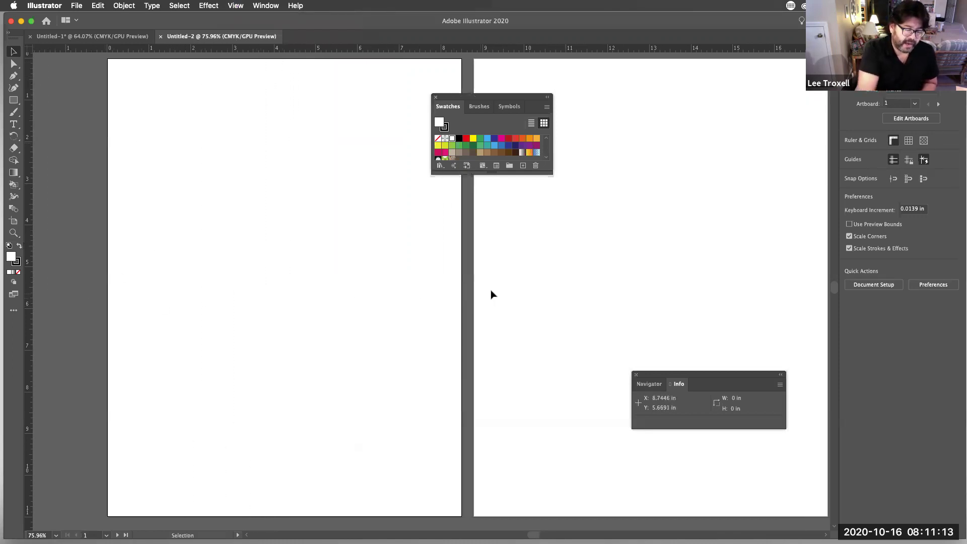
- Place a horizontal guide at the 5.5 in fold line across both artboards
{"action": "left_click_drag", "start_coordinate": [305, 51], "coordinate": [305, 214]}
{"action": "key", "text": "super+z"}
{"action": "left_click_drag", "start_coordinate": [267, 51], "coordinate": [270, 287]}
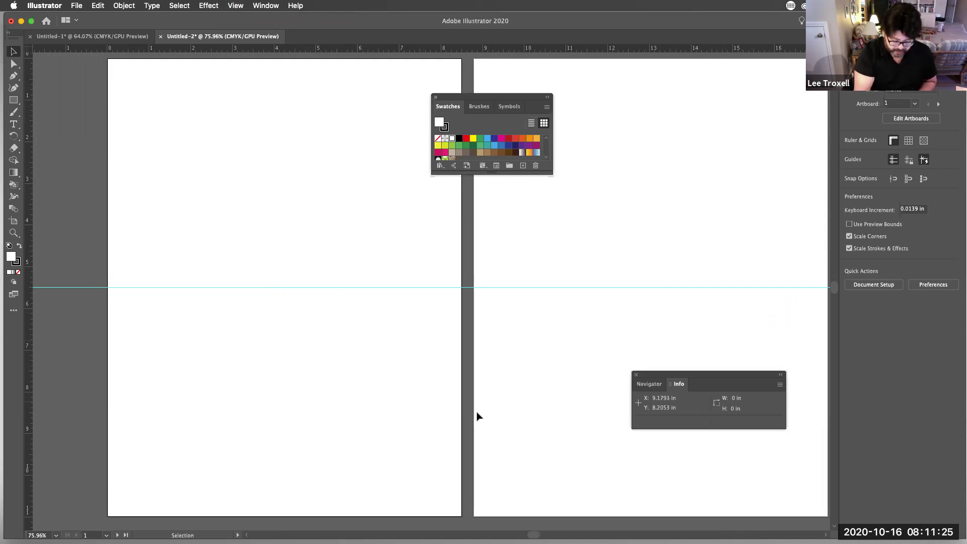
{"action": "key", "text": "space"}
{"action": "left_click_drag", "start_coordinate": [412, 408], "coordinate": [545, 373]}
- Copy the Happy Halloween lettering and bat from the first card, then return to Untitled-2
{"action": "key", "text": "super+grave"}
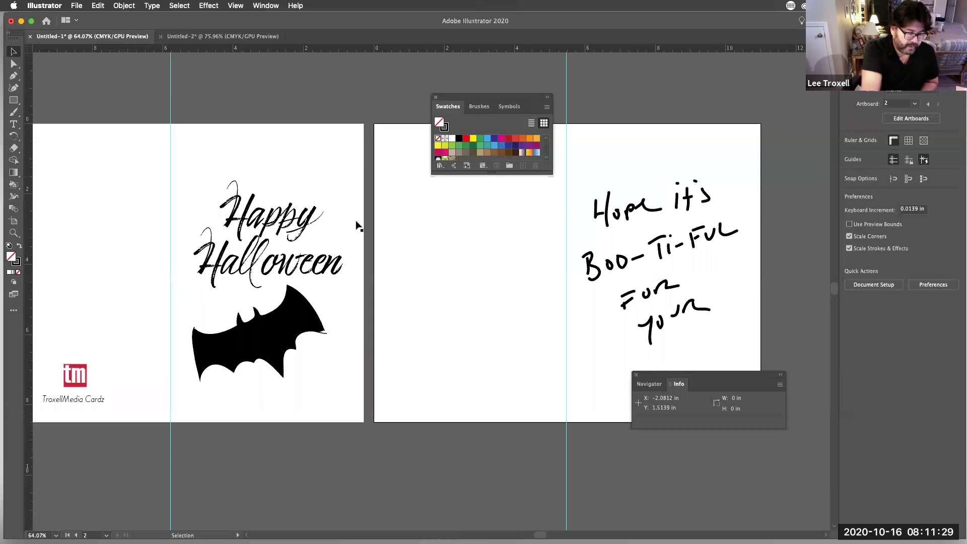
{"action": "left_click_drag", "start_coordinate": [216, 97], "coordinate": [337, 406]}
{"action": "key", "text": "super+c"}
{"action": "left_click", "coordinate": [272, 38]}
{"action": "key", "text": "space"}
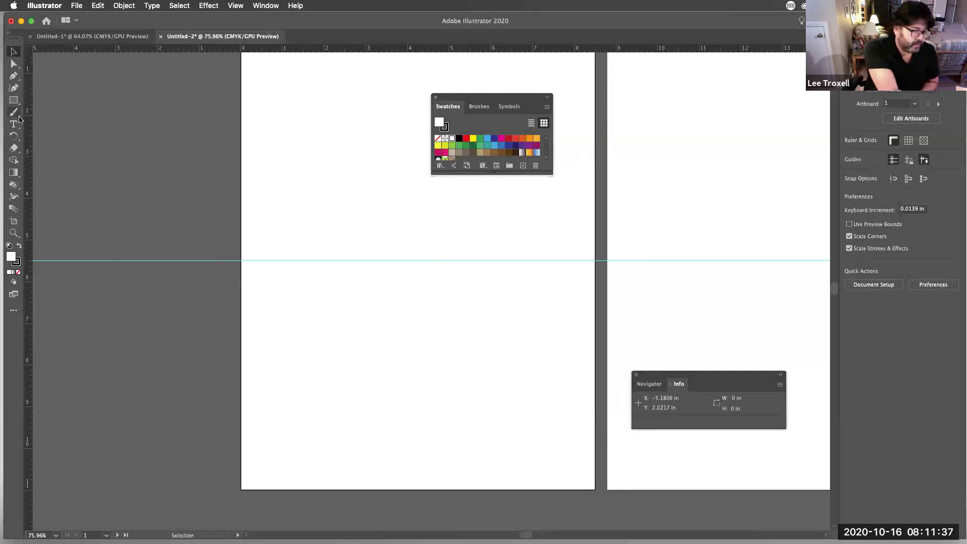
- Hand-letter brush labels on the lower and upper halves of both artboards
{"action": "left_click", "coordinate": [16, 114]}
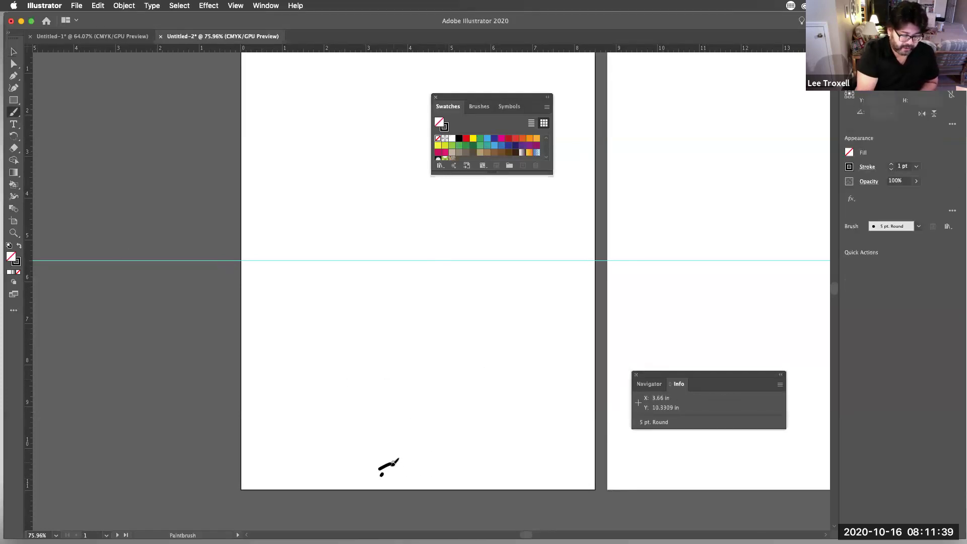
{"action": "mouse_move", "coordinate": [383, 472]}
{"action": "left_mouse_down"}
{"action": "mouse_move", "coordinate": [447, 441]}
{"action": "mouse_move", "coordinate": [460, 454]}
{"action": "left_mouse_up"}
{"action": "scroll", "coordinate": [561, 464], "scroll_direction": "right", "scroll_amount": 10}
{"action": "mouse_move", "coordinate": [528, 430]}
{"action": "left_mouse_down"}
{"action": "mouse_move", "coordinate": [598, 419]}
{"action": "mouse_move", "coordinate": [620, 425]}
{"action": "left_mouse_up"}
{"action": "scroll", "coordinate": [452, 385], "scroll_direction": "left", "scroll_amount": 10}
{"action": "scroll", "coordinate": [451, 384], "scroll_direction": "up", "scroll_amount": 5}
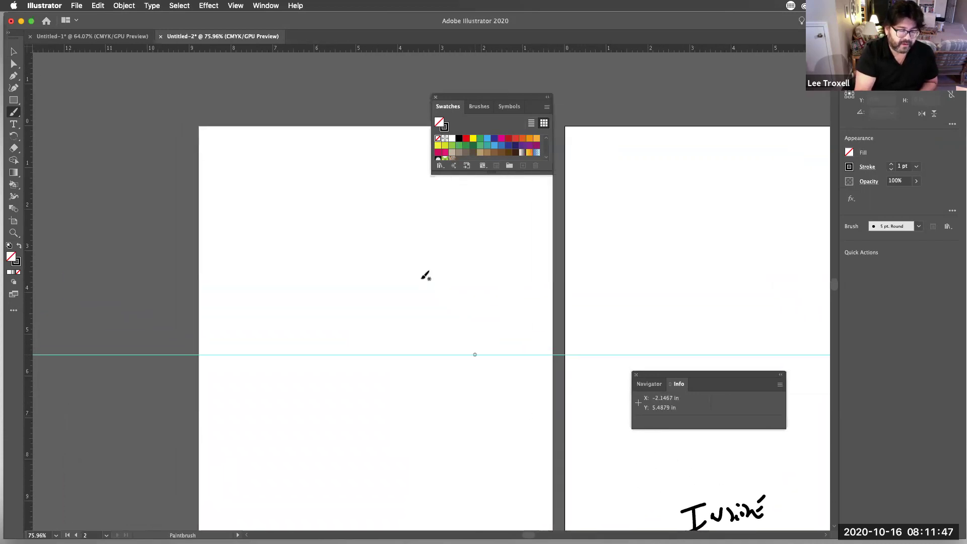
{"action": "left_click_drag", "start_coordinate": [364, 169], "coordinate": [367, 195]}
{"action": "left_click_drag", "start_coordinate": [377, 194], "coordinate": [416, 175]}
- Select all paths on both artboards, then return to the Selection tool and clear the selection
{"action": "key", "text": "super+a"}
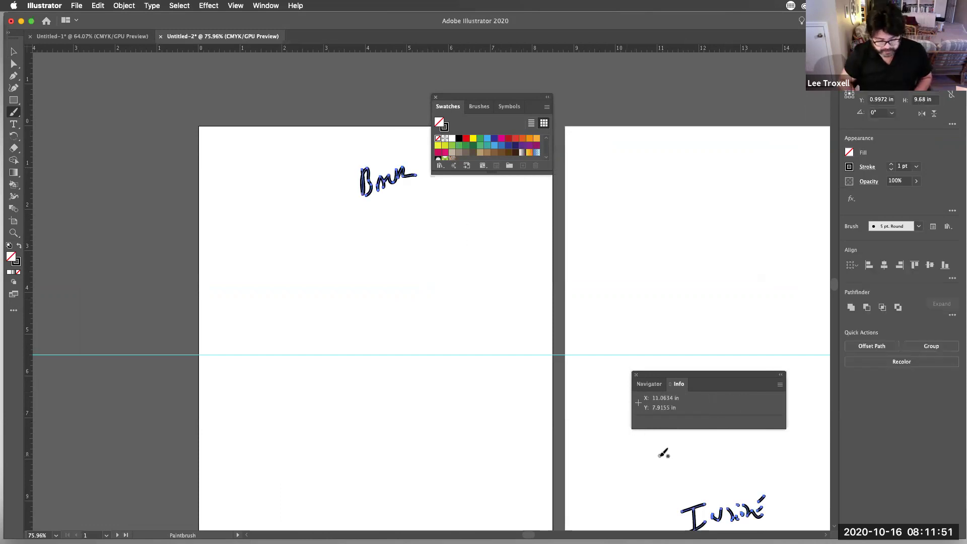
{"action": "scroll", "coordinate": [660, 459], "scroll_direction": "down", "scroll_amount": 3}
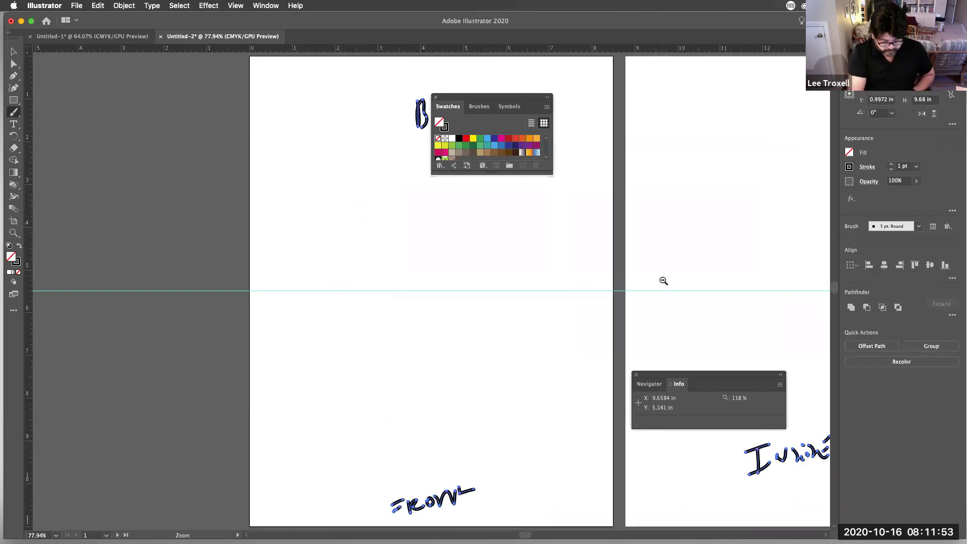
{"action": "scroll", "coordinate": [650, 288], "scroll_direction": "down", "scroll_amount": 3}
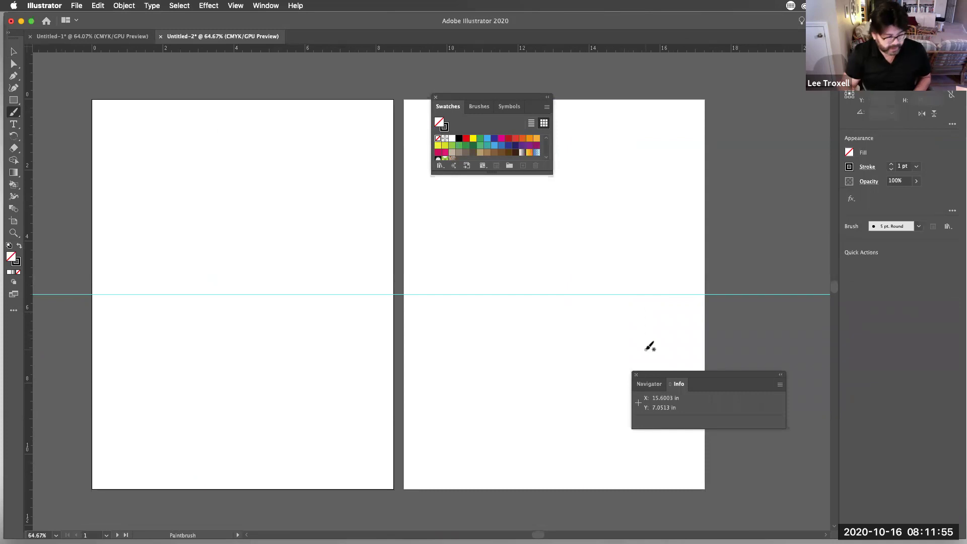
{"action": "left_click", "coordinate": [14, 51]}
{"action": "left_click", "coordinate": [138, 216]}
- Paste the Happy Halloween lettering and bat, position them, and convert the text to outlines
{"action": "key", "text": "super+v"}
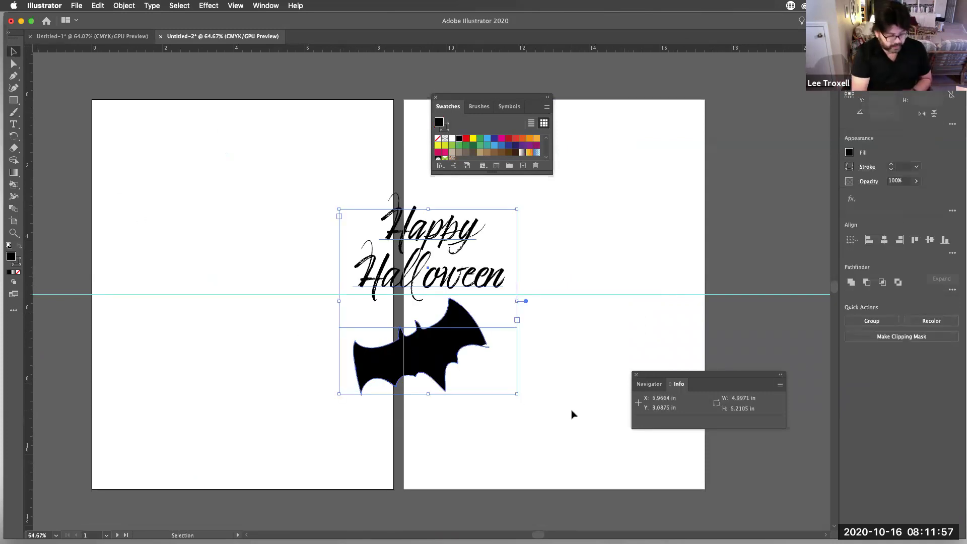
{"action": "left_click", "coordinate": [497, 428]}
{"action": "left_click_drag", "start_coordinate": [470, 372], "coordinate": [538, 396]}
{"action": "left_click_drag", "start_coordinate": [376, 212], "coordinate": [133, 315]}
{"action": "mouse_move", "coordinate": [278, 436]}
{"action": "left_mouse_down"}
{"action": "mouse_move", "coordinate": [295, 402]}
{"action": "mouse_move", "coordinate": [287, 430]}
{"action": "left_mouse_up"}
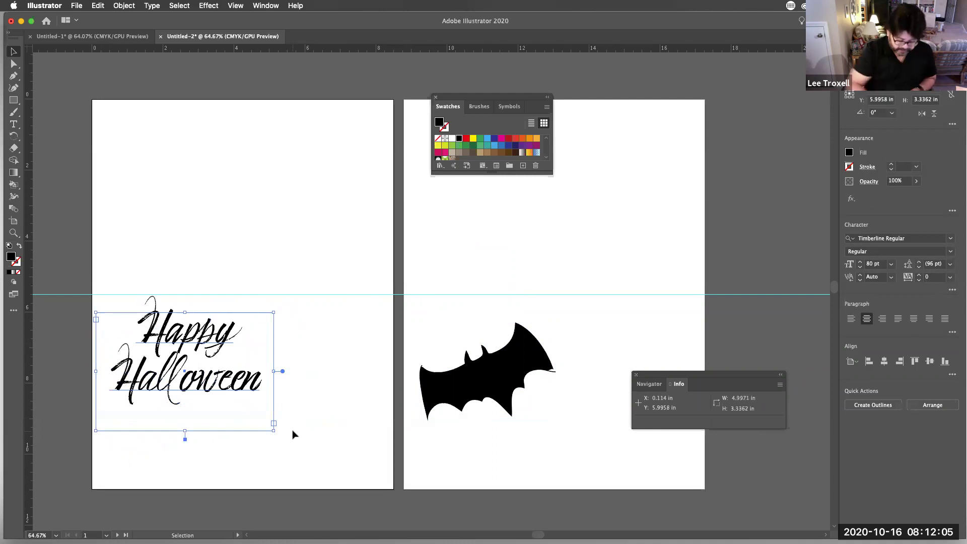
{"action": "key", "text": "super+shift+o"}
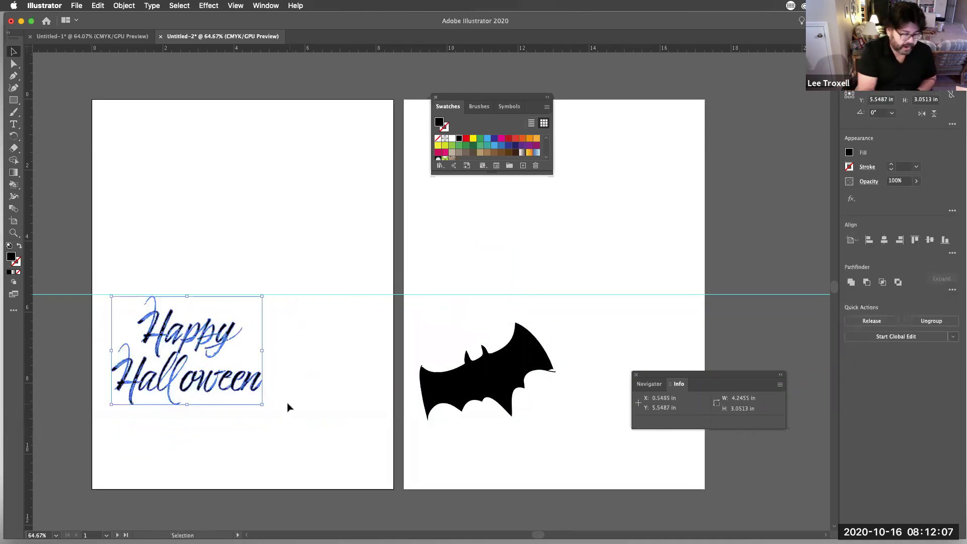
{"action": "left_click_drag", "start_coordinate": [266, 409], "coordinate": [298, 382]}
{"action": "key", "text": "super+z"}
- Move the large bat onto the left artboard and add four scaled-down bat copies around the lettering
{"action": "left_click_drag", "start_coordinate": [485, 366], "coordinate": [313, 410]}
{"action": "left_click_drag", "start_coordinate": [385, 368], "coordinate": [389, 363]}
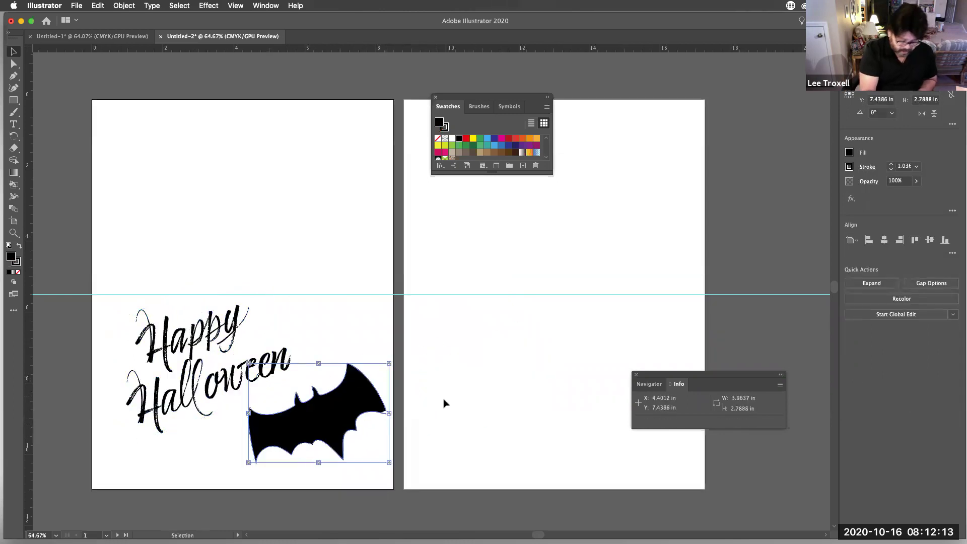
{"action": "key", "text": "super+c"}
{"action": "key", "text": "super+v"}
{"action": "left_click_drag", "start_coordinate": [502, 242], "coordinate": [331, 319]}
{"action": "key", "text": "super+v"}
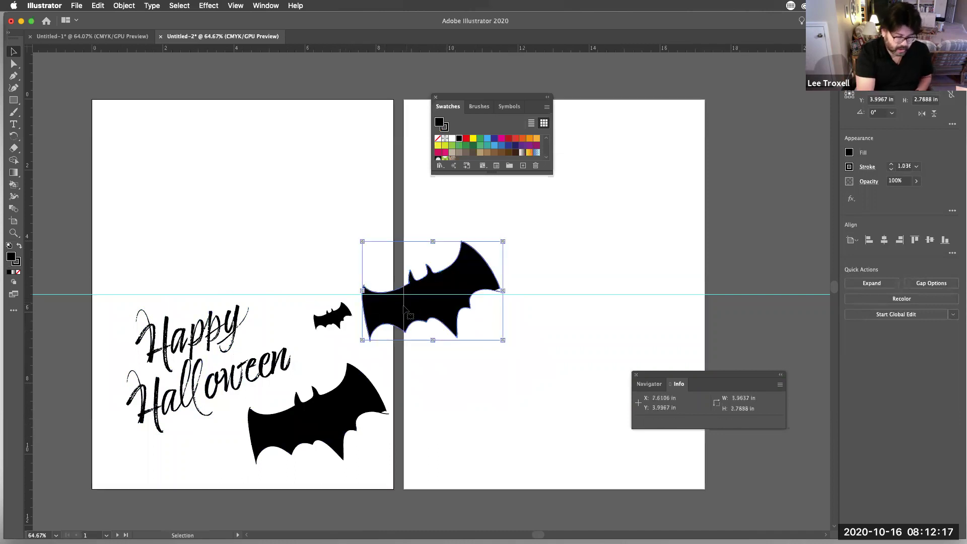
{"action": "left_click_drag", "start_coordinate": [433, 303], "coordinate": [258, 432]}
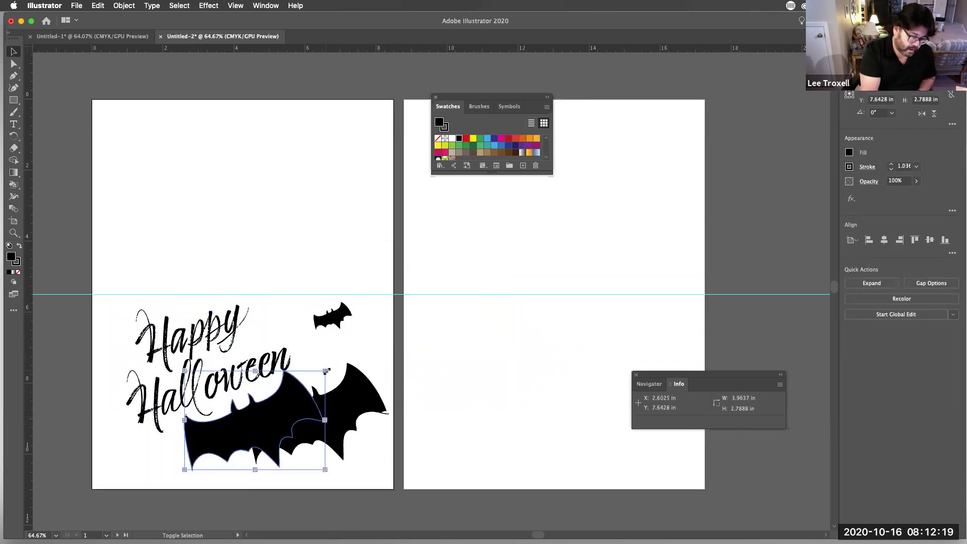
{"action": "left_click_drag", "start_coordinate": [325, 371], "coordinate": [150, 459]}
{"action": "key", "text": "super+v"}
{"action": "left_click_drag", "start_coordinate": [504, 242], "coordinate": [121, 310]}
{"action": "key", "text": "super+v"}
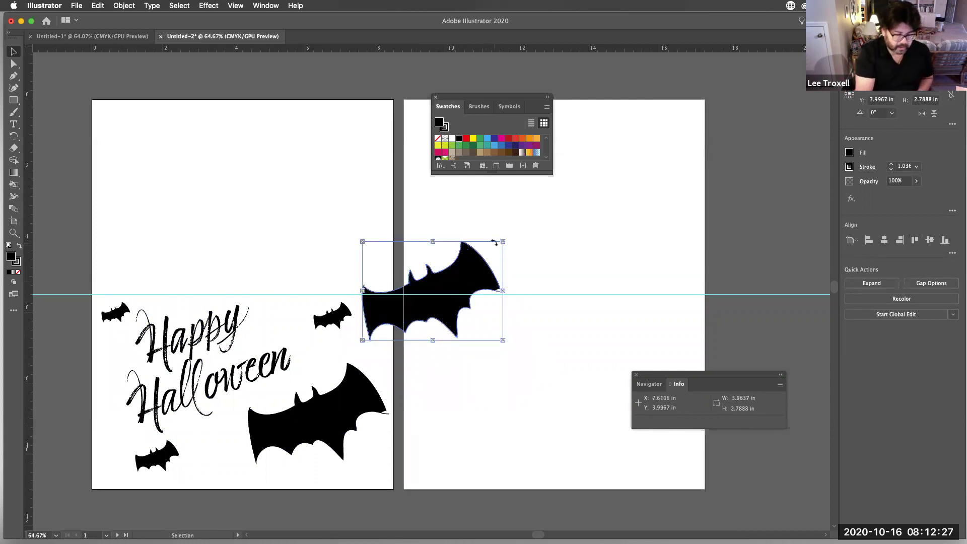
{"action": "left_click_drag", "start_coordinate": [495, 243], "coordinate": [359, 333]}
{"action": "left_click", "coordinate": [450, 458]}
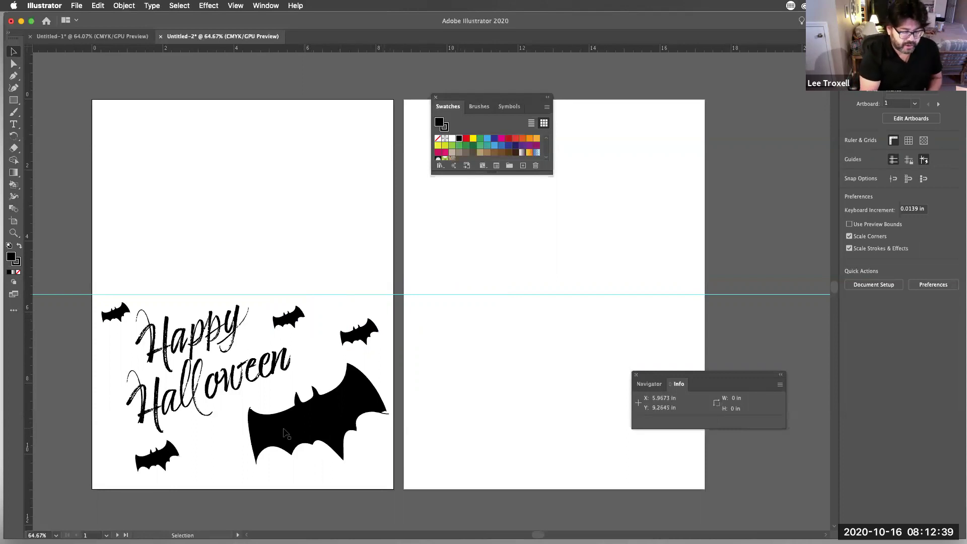
{"action": "left_click_drag", "start_coordinate": [328, 431], "coordinate": [377, 339]}
{"action": "left_click_drag", "start_coordinate": [146, 403], "coordinate": [111, 415]}
{"action": "left_click", "coordinate": [337, 267]}
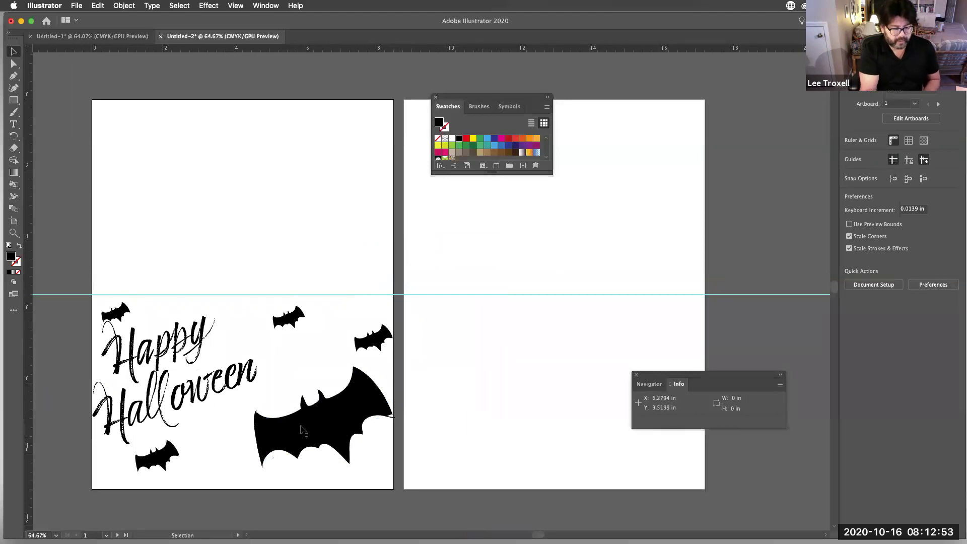
{"action": "left_click_drag", "start_coordinate": [324, 421], "coordinate": [358, 416]}
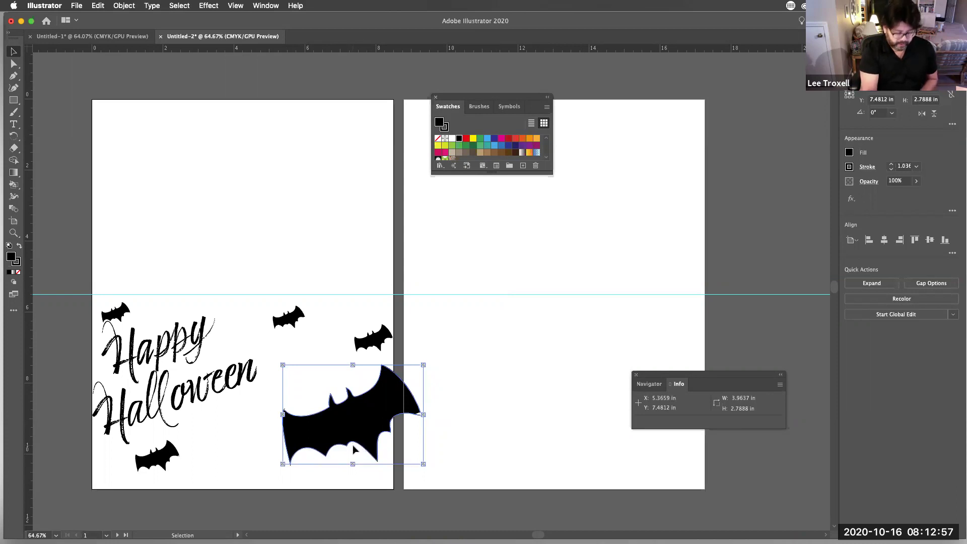
{"action": "key", "text": "super+z"}
{"action": "key", "text": "super+z"}
{"action": "key", "text": "super+z"}
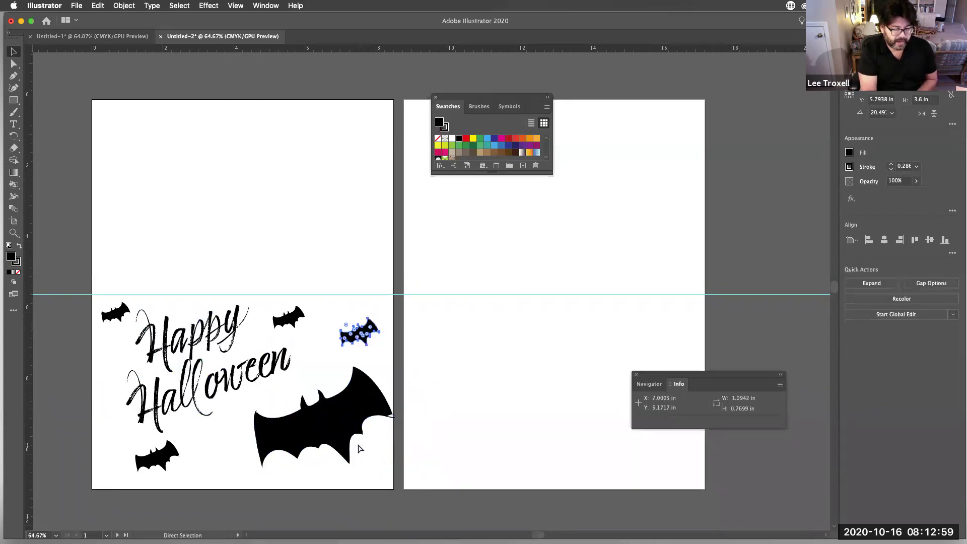
{"action": "key", "text": "v"}
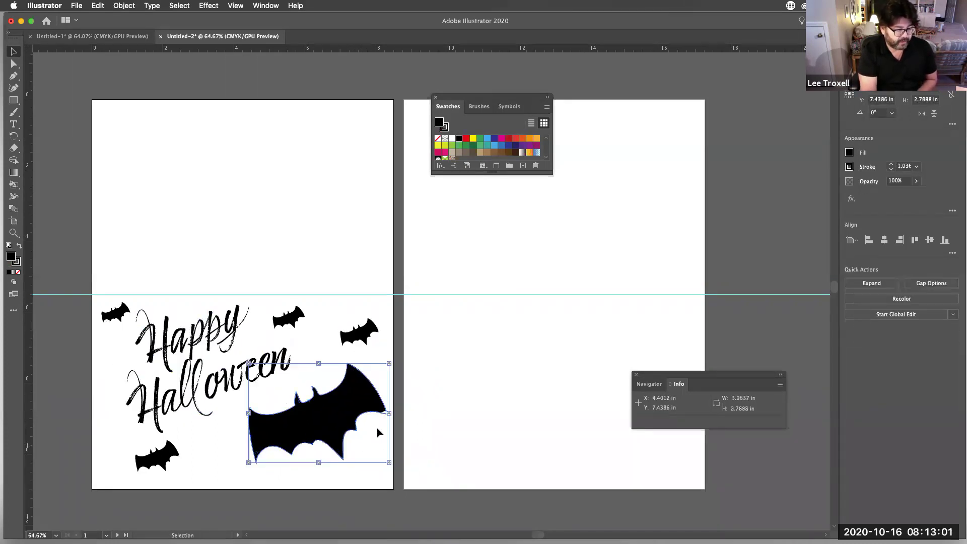
{"action": "left_click", "coordinate": [434, 419]}
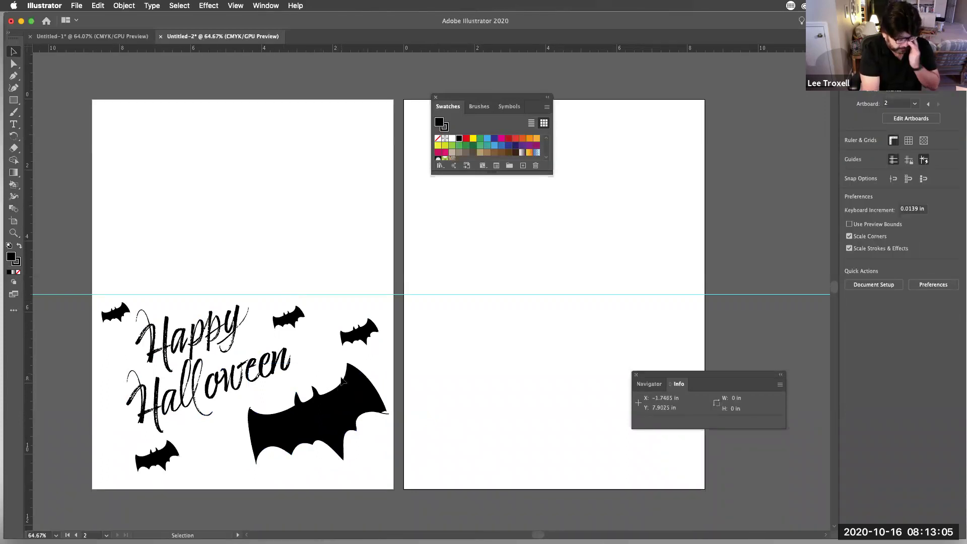
- Copy the tm logo and TroxellMedia Cardz credit from Untitled-1 to the top of Untitled-2's left panel
{"action": "left_click", "coordinate": [126, 36]}
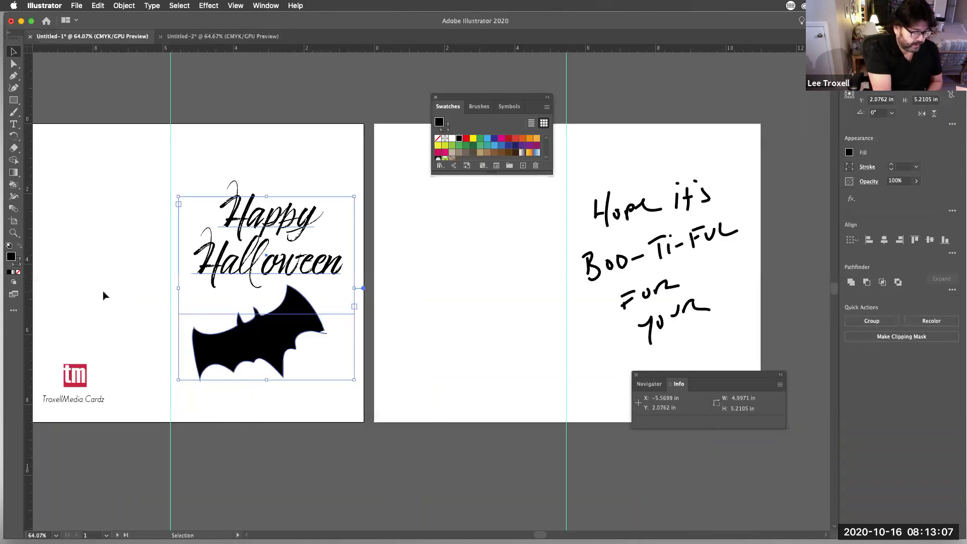
{"action": "left_click_drag", "start_coordinate": [100, 301], "coordinate": [83, 424]}
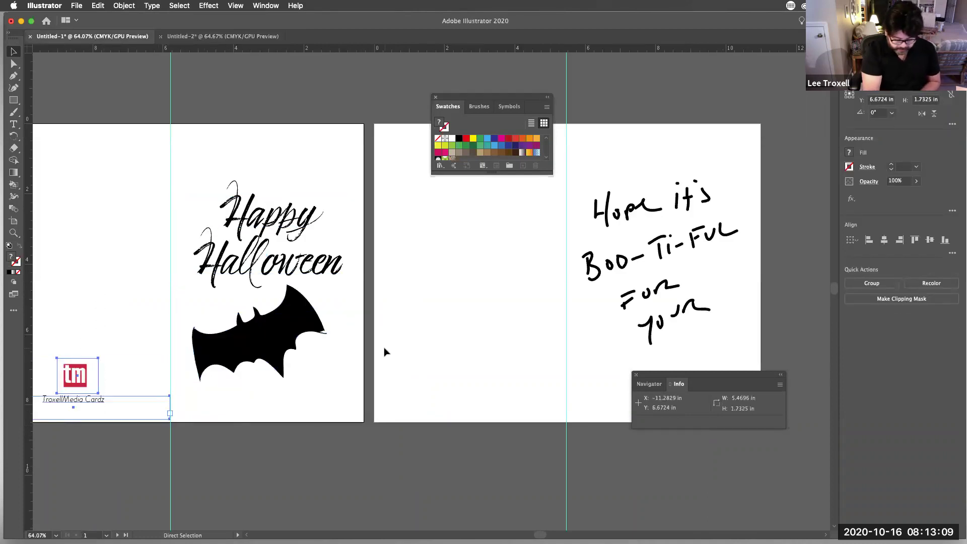
{"action": "left_click", "coordinate": [227, 37]}
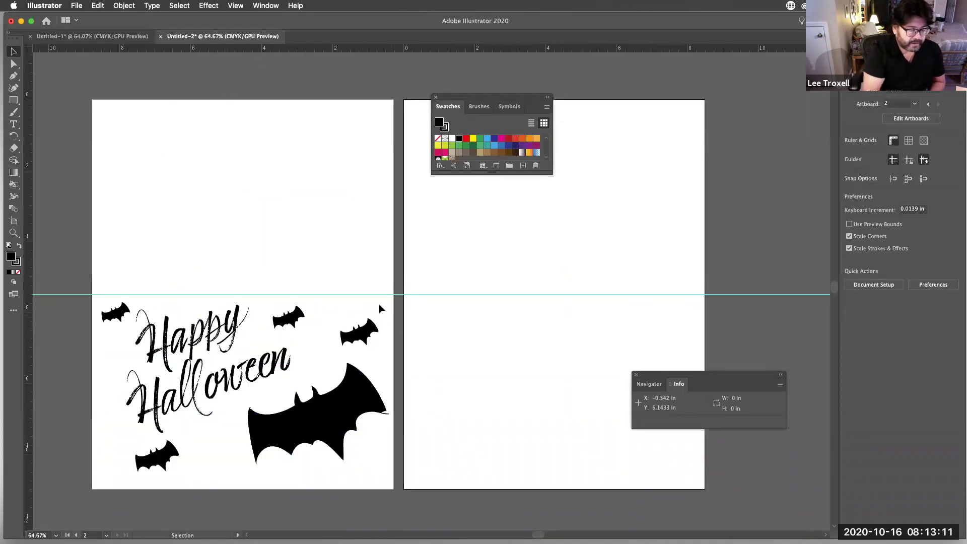
{"action": "key", "text": "super+v"}
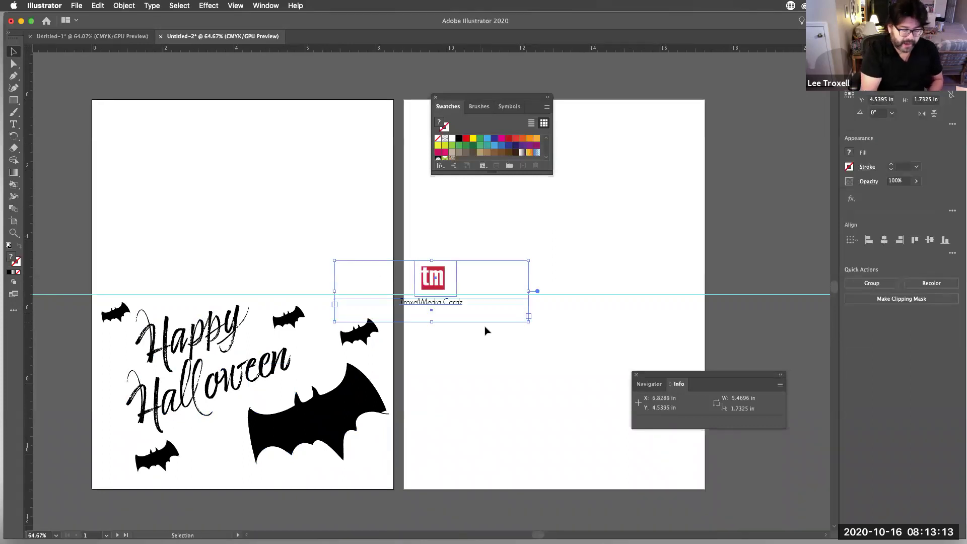
{"action": "left_click_drag", "start_coordinate": [455, 303], "coordinate": [259, 127]}
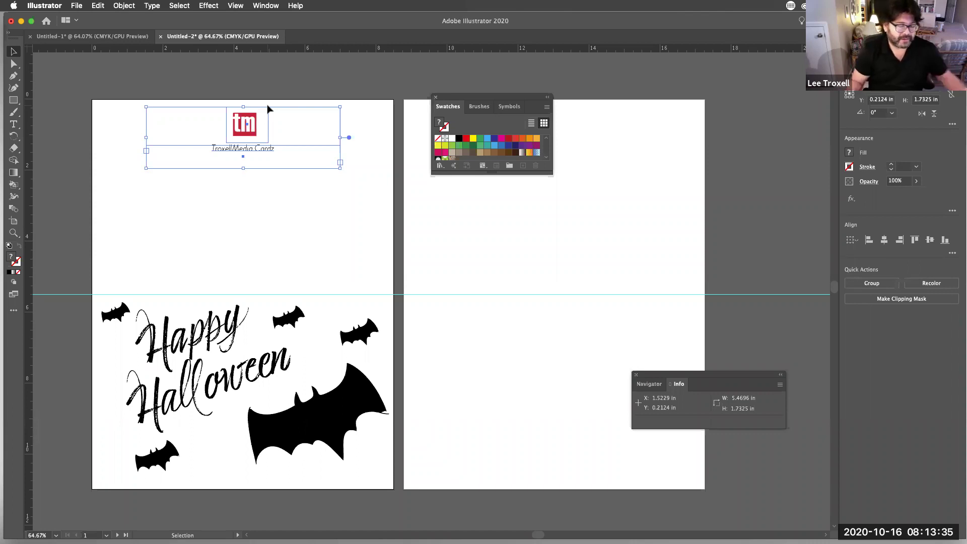
- Rotate the tm logo and credit group 180° so it reads upside down
{"action": "left_click", "coordinate": [15, 138]}
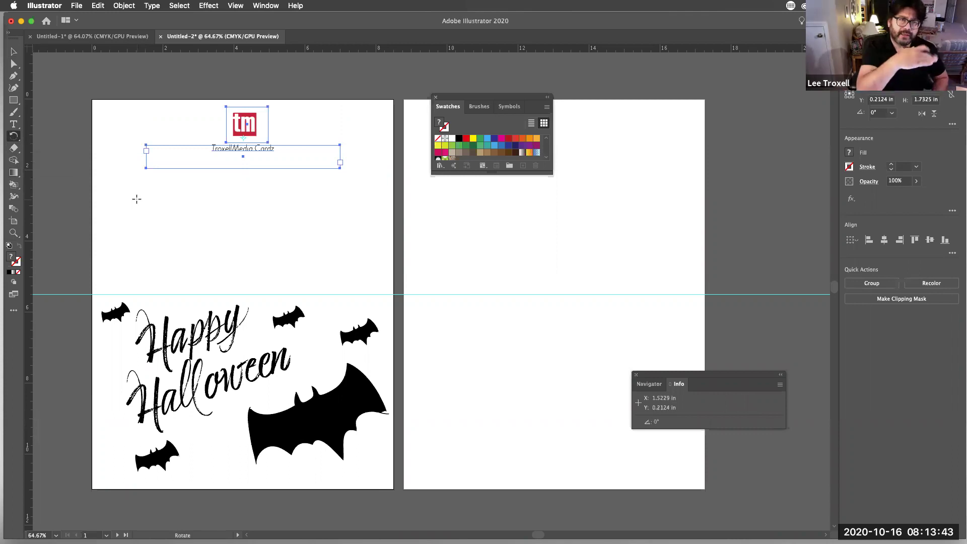
{"action": "left_click_drag", "start_coordinate": [166, 236], "coordinate": [177, 249]}
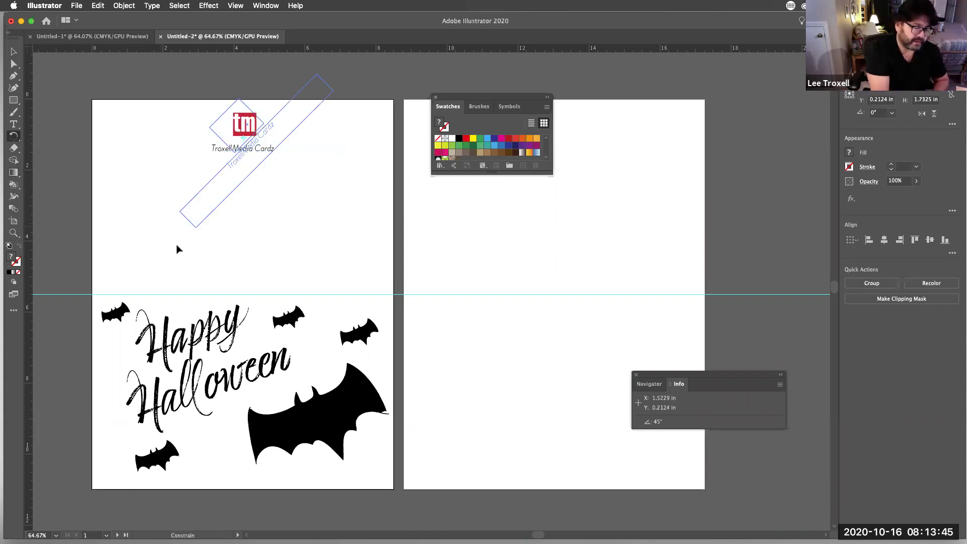
{"action": "left_click_drag", "start_coordinate": [240, 263], "coordinate": [273, 252]}
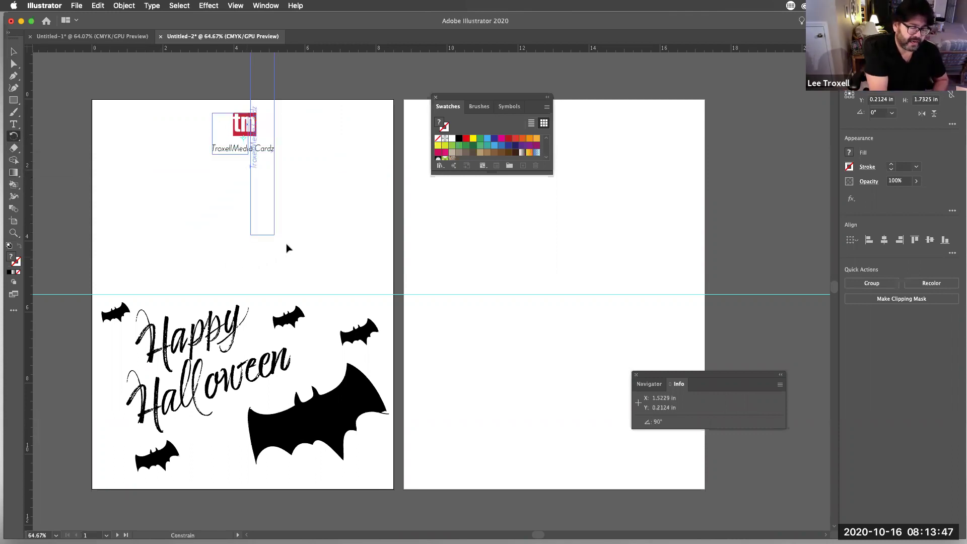
{"action": "left_click_drag", "start_coordinate": [321, 223], "coordinate": [337, 209]}
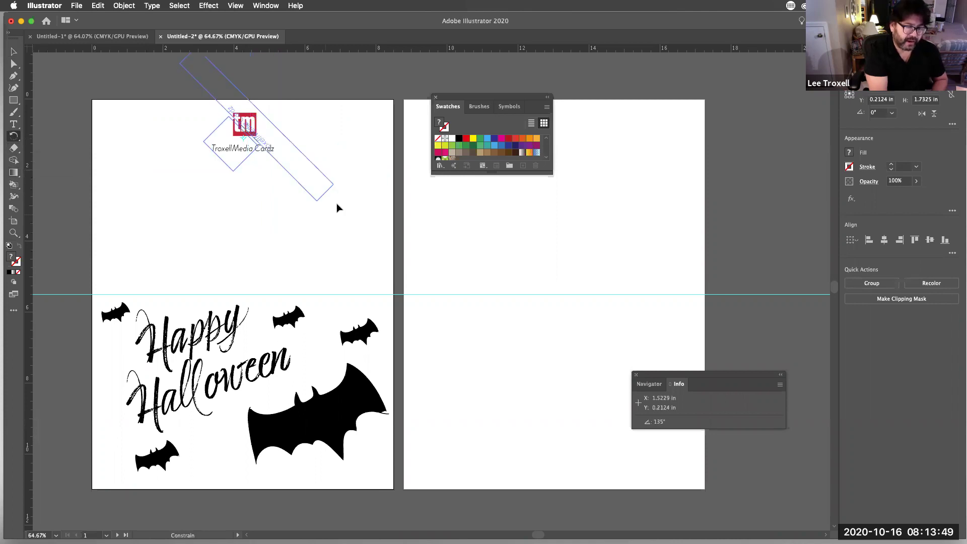
{"action": "left_click_drag", "start_coordinate": [366, 155], "coordinate": [364, 127]}
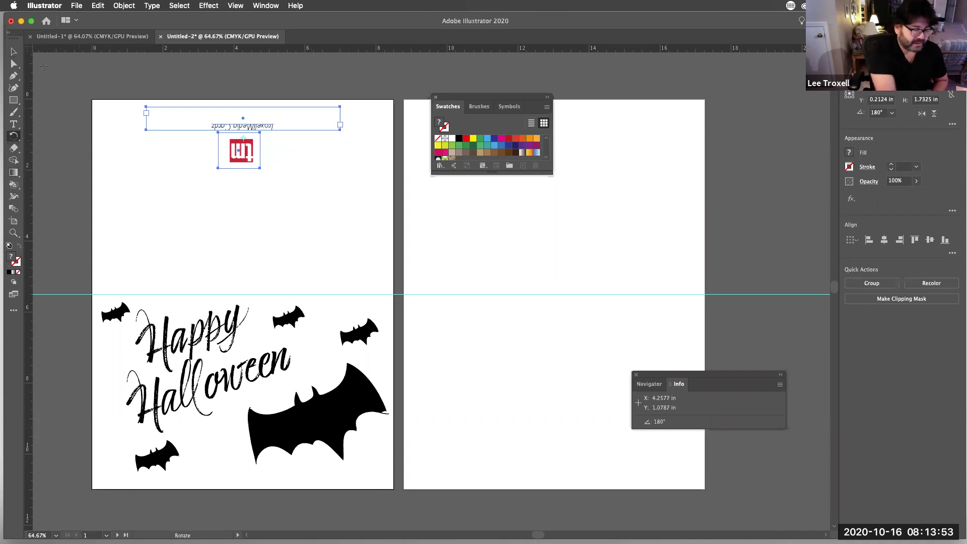
{"action": "key", "text": "v"}
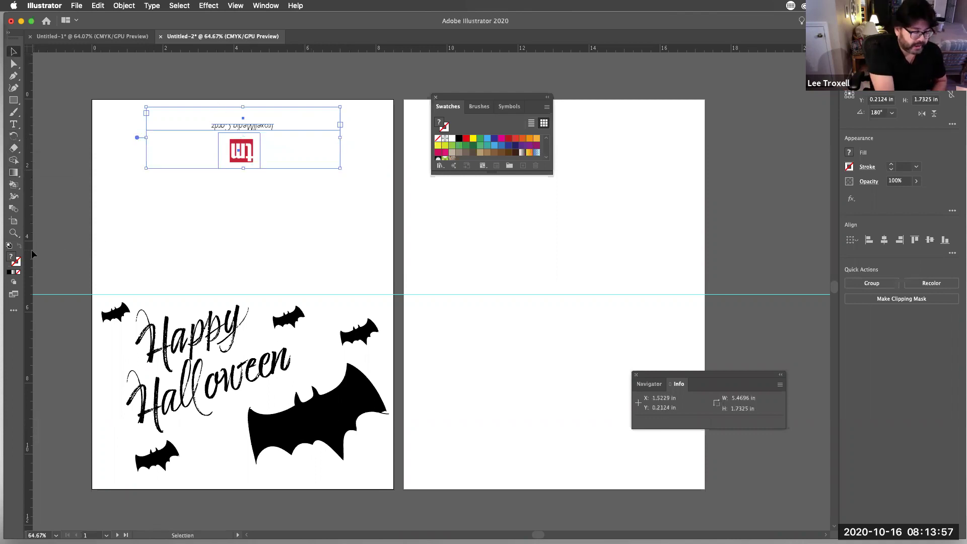
- Centre a vertical guide on the artboard and move the upside-down logo group up to the top edge
{"action": "left_click_drag", "start_coordinate": [31, 252], "coordinate": [179, 252]}
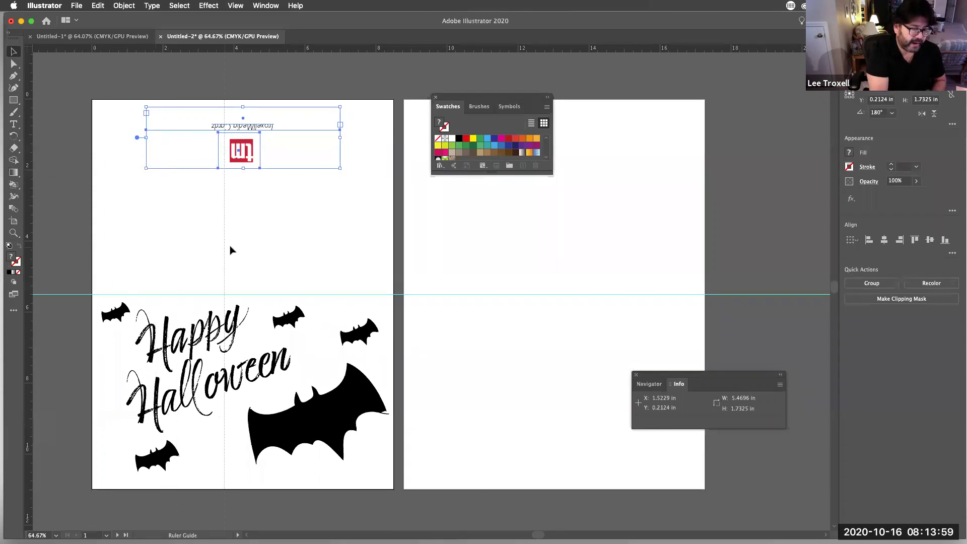
{"action": "left_click_drag", "start_coordinate": [233, 250], "coordinate": [242, 252]}
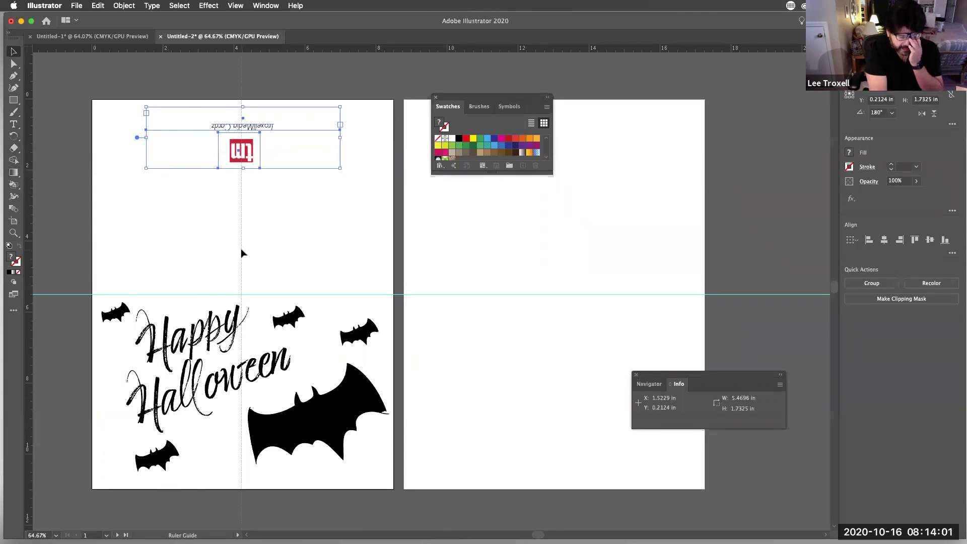
{"action": "mouse_move", "coordinate": [243, 254]}
{"action": "left_mouse_down"}
{"action": "mouse_move", "coordinate": [269, 250]}
{"action": "mouse_move", "coordinate": [240, 253]}
{"action": "left_mouse_up"}
{"action": "left_click_drag", "start_coordinate": [252, 155], "coordinate": [250, 147]}
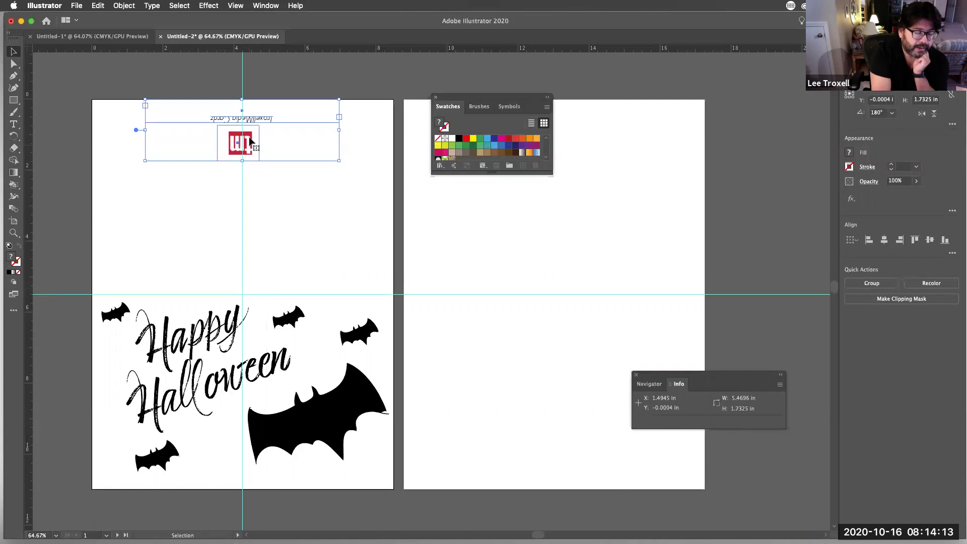
- Zoom in to check the flipped logo group's placement, then zoom back out to view the card
{"action": "key", "text": "super+space"}
{"action": "left_click_drag", "start_coordinate": [246, 98], "coordinate": [373, 211]}
{"action": "left_click_drag", "start_coordinate": [342, 287], "coordinate": [453, 348]}
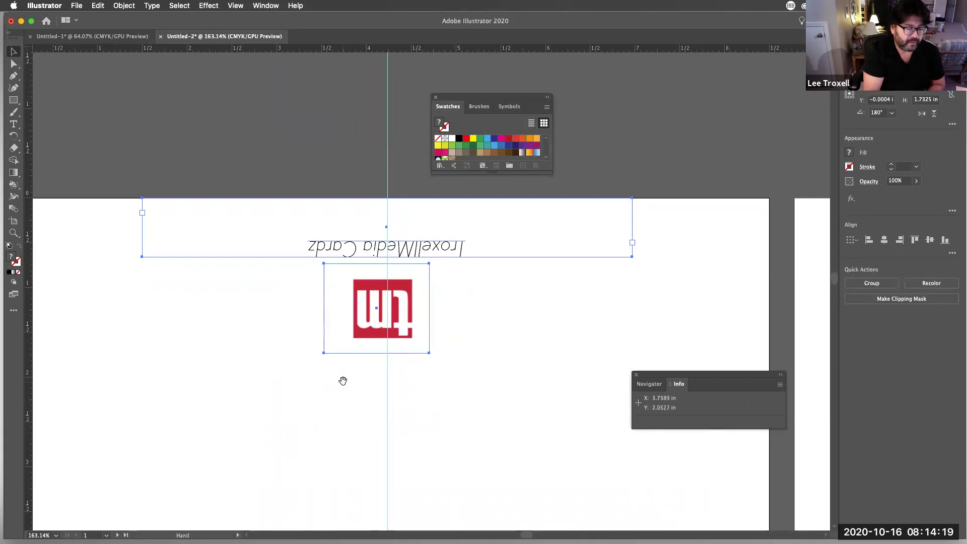
{"action": "left_click_drag", "start_coordinate": [363, 389], "coordinate": [426, 395]}
{"action": "key", "text": "v"}
{"action": "left_click", "coordinate": [339, 177]}
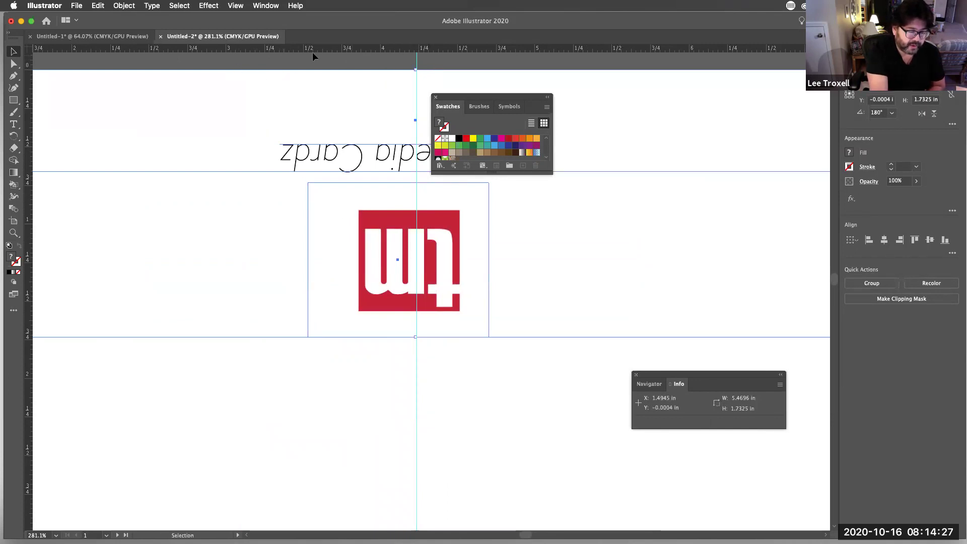
{"action": "left_click_drag", "start_coordinate": [434, 380], "coordinate": [300, 401]}
{"action": "key", "text": "super+a"}
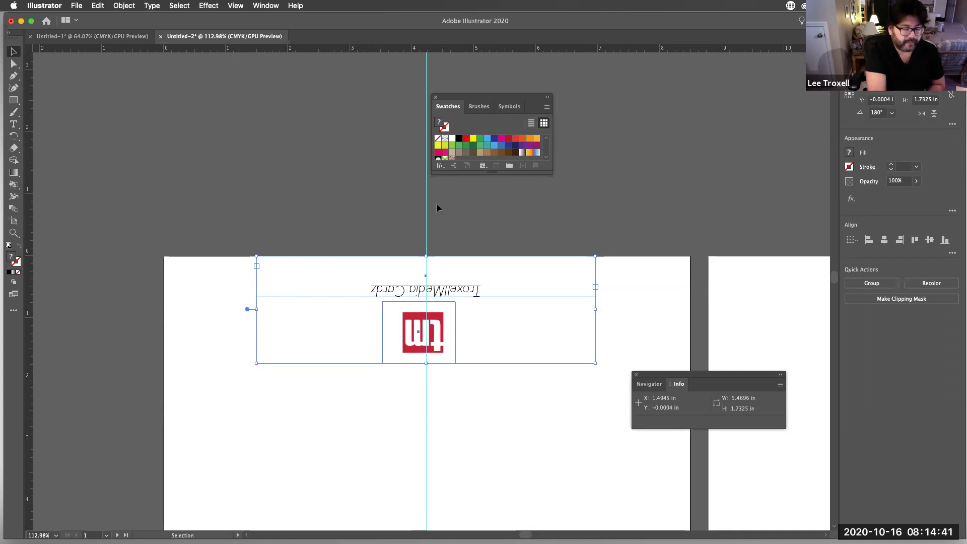
{"action": "key", "text": "z"}
{"action": "left_click", "coordinate": [559, 343], "text": "alt"}
{"action": "key", "text": "v"}
{"action": "scroll", "coordinate": [531, 446], "scroll_direction": "down", "scroll_amount": 1}
{"action": "scroll", "coordinate": [531, 447], "scroll_direction": "down", "scroll_amount": 5}
{"action": "scroll", "coordinate": [346, 264], "scroll_direction": "right", "scroll_amount": 5}
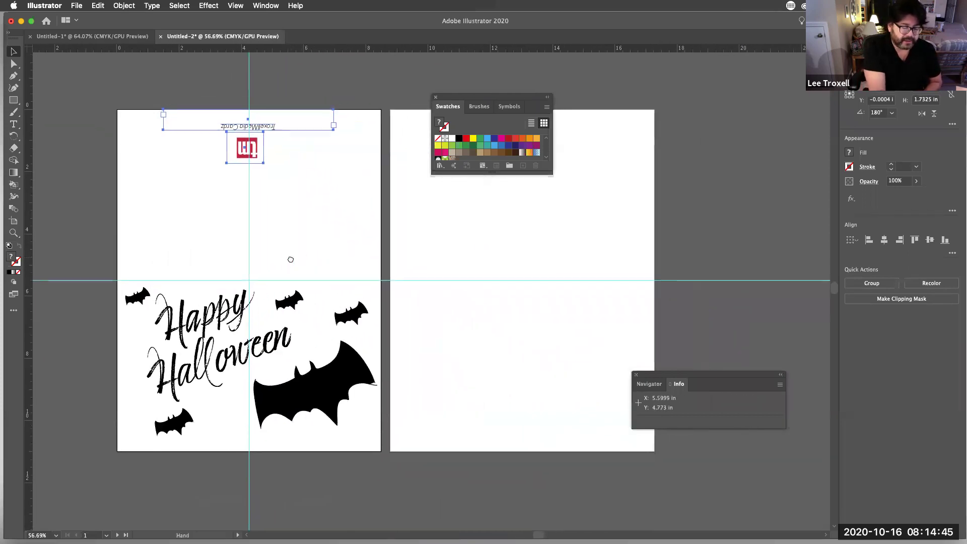
- Type 'My Boo!' in a text area on artboard 2's lower half, enlarged to 56 pt and centred
{"action": "key", "text": "t"}
{"action": "left_click_drag", "start_coordinate": [411, 302], "coordinate": [618, 419]}
{"action": "type", "text": "My Boo"}
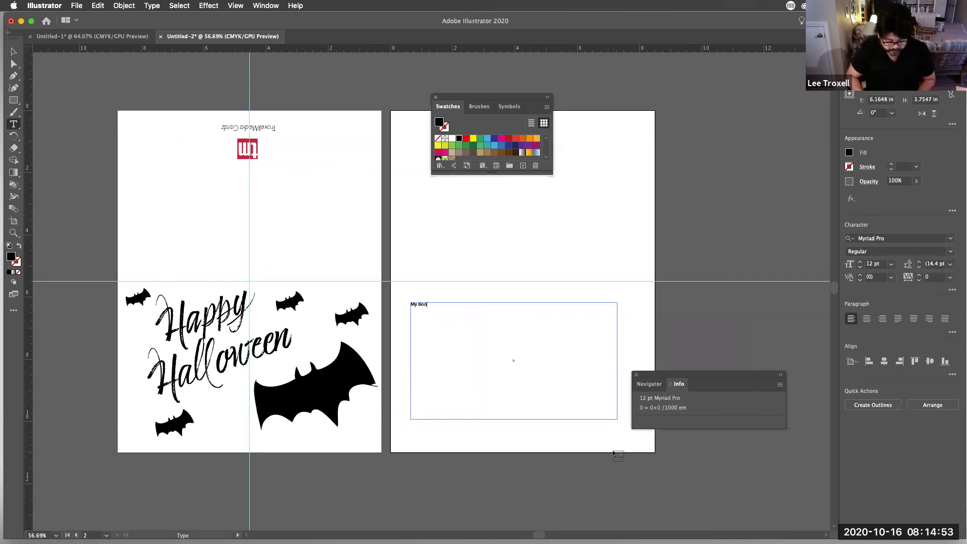
{"action": "type", "text": "!"}
{"action": "key", "text": "super+a"}
{"action": "key", "text": "super+shift+period"}
{"action": "key", "text": "super+shift+period"}
{"action": "key", "text": "super+shift+period"}
{"action": "key", "text": "super+shift+period"}
{"action": "key", "text": "super+shift+period"}
{"action": "key", "text": "super+shift+period"}
{"action": "key", "text": "super+shift+period"}
{"action": "key", "text": "super+shift+period"}
{"action": "key", "text": "super+shift+period"}
{"action": "key", "text": "super+shift+period"}
{"action": "key", "text": "super+shift+period"}
{"action": "key", "text": "super+shift+period"}
{"action": "key", "text": "super+shift+period"}
{"action": "key", "text": "super+shift+period"}
{"action": "key", "text": "super+shift+period"}
{"action": "key", "text": "super+shift+period"}
{"action": "key", "text": "super+shift+period"}
{"action": "key", "text": "super+shift+period"}
{"action": "key", "text": "super+shift+period"}
{"action": "key", "text": "super+shift+period"}
{"action": "key", "text": "super+shift+period"}
{"action": "key", "text": "super+shift+period"}
{"action": "key", "text": "super+shift+c"}
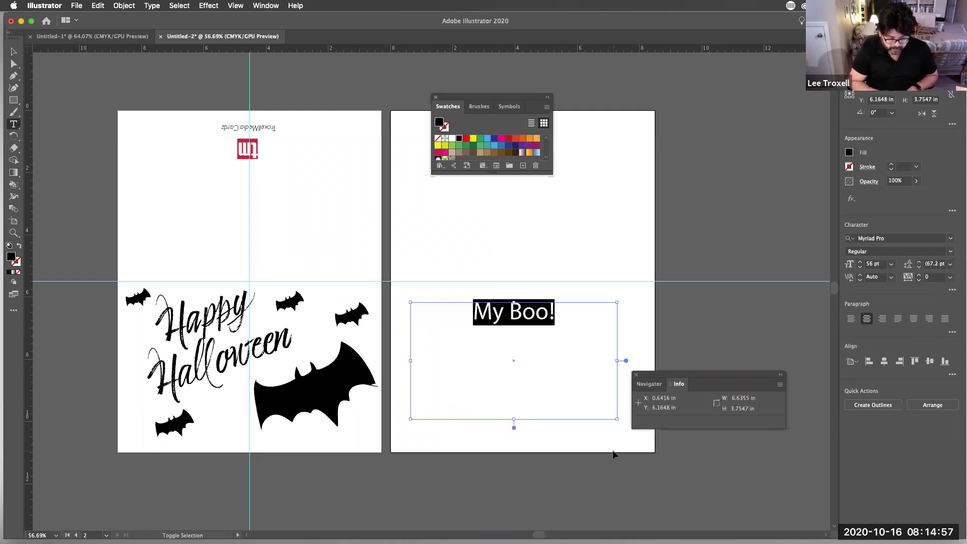
{"action": "key", "text": "Escape"}
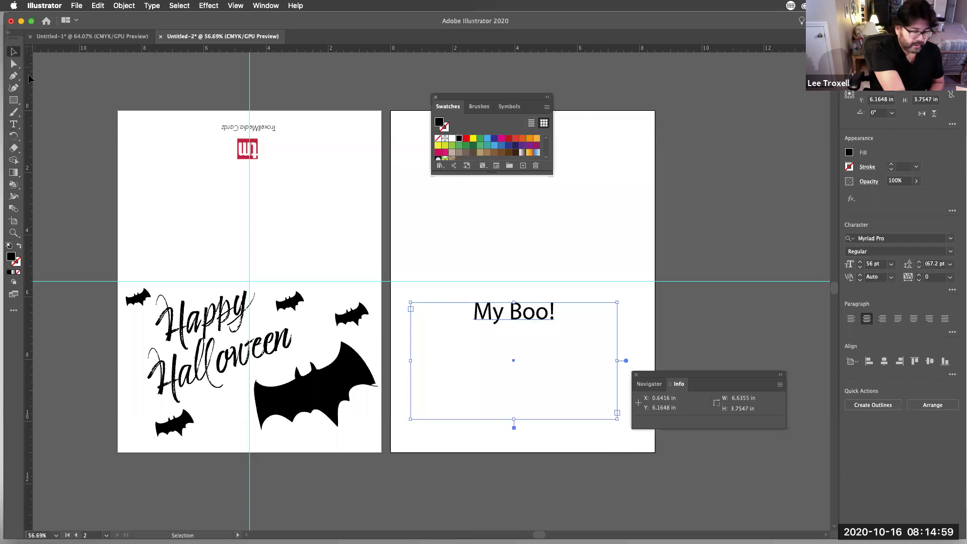
- Move the My Boo! text lower and set its font to Timberline Regular
{"action": "left_click_drag", "start_coordinate": [526, 319], "coordinate": [537, 366]}
{"action": "left_click", "coordinate": [953, 240]}
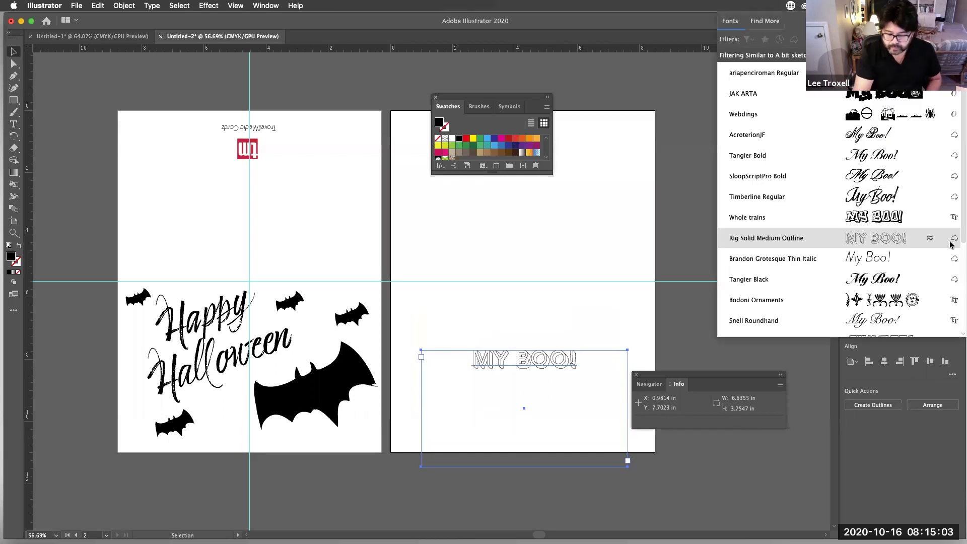
{"action": "left_click", "coordinate": [901, 198]}
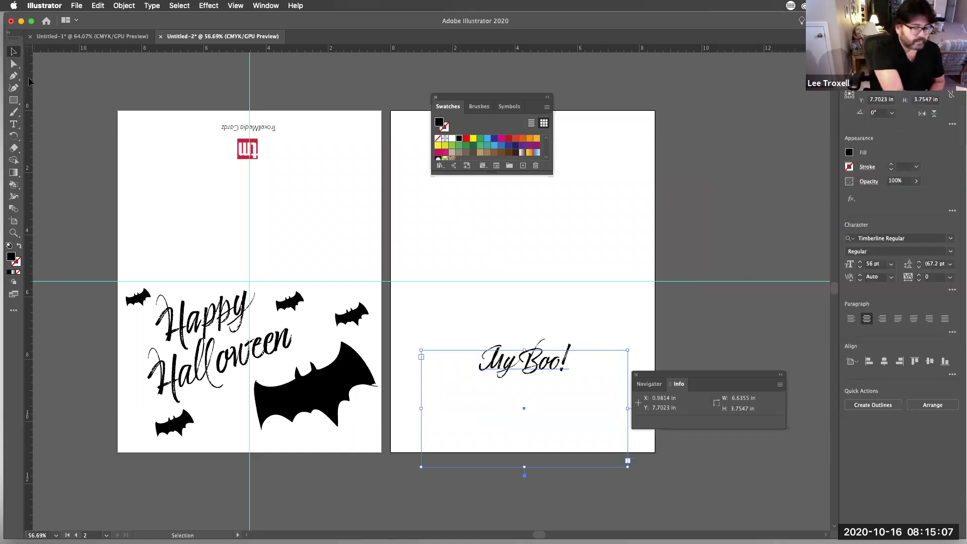
{"action": "left_click", "coordinate": [723, 209]}
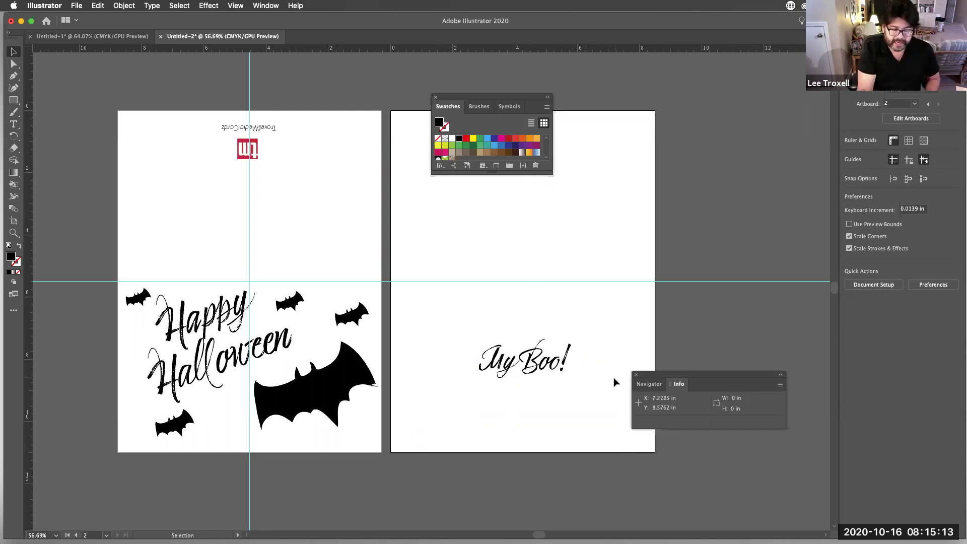
- Save the card to the Desktop as Troxell-HaloweenCard.ai with default Illustrator options
{"action": "key", "text": "super"}
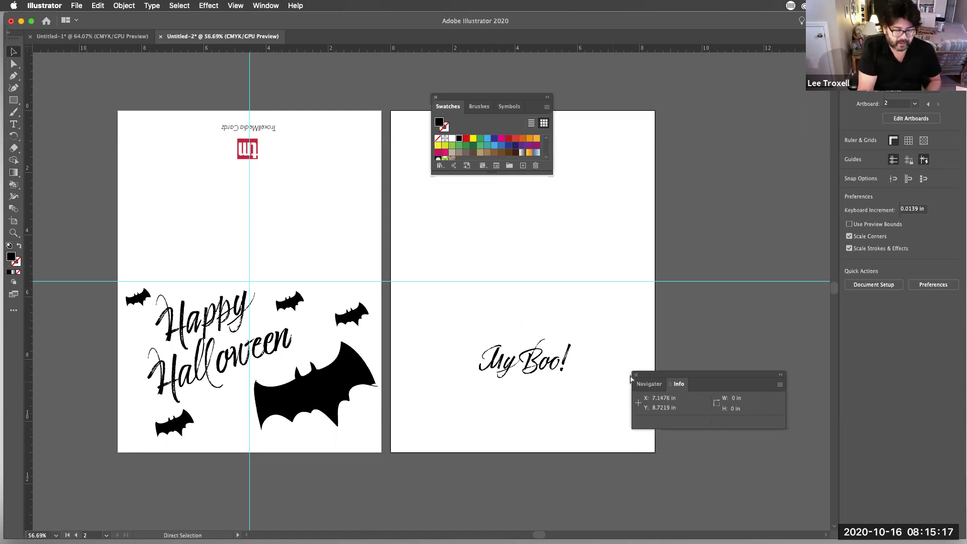
{"action": "key", "text": "super+s"}
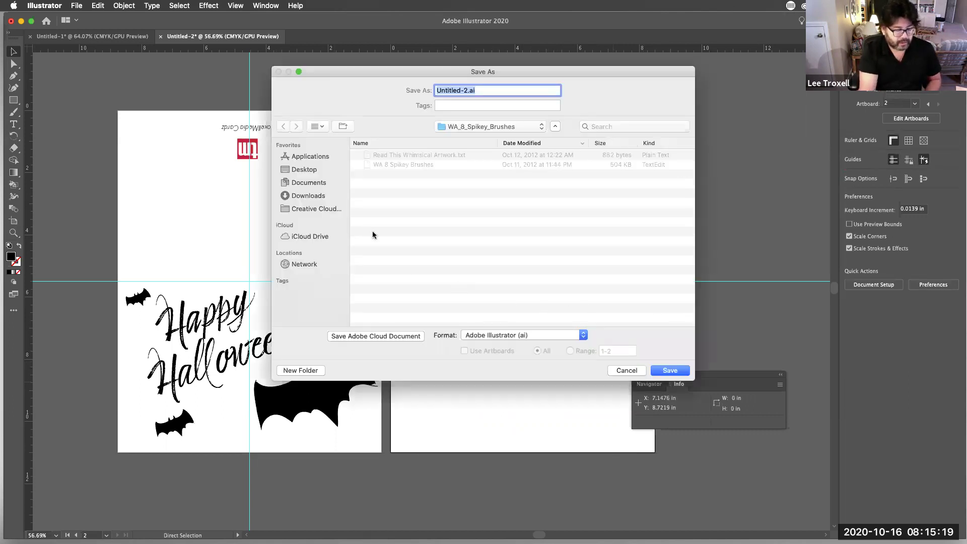
{"action": "left_click", "coordinate": [305, 172]}
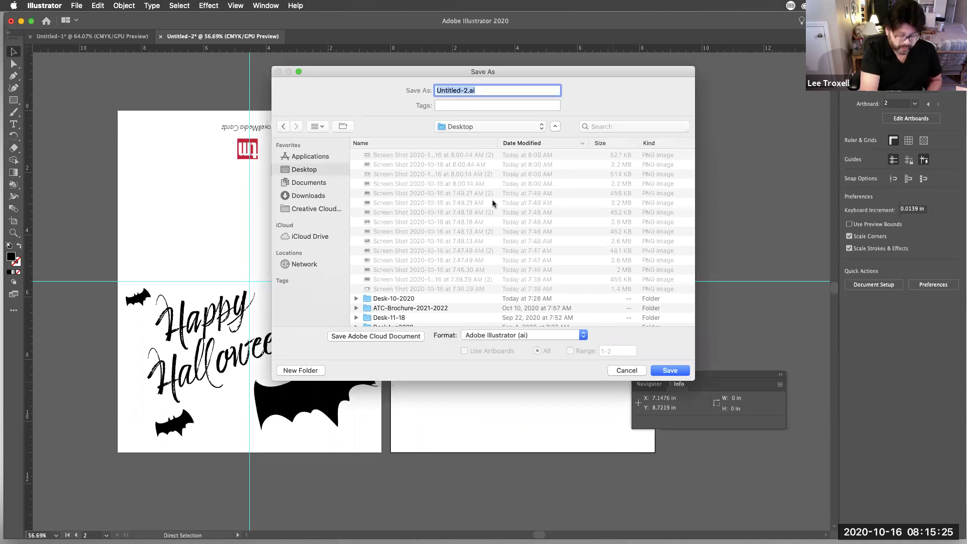
{"action": "type", "text": "Tro"}
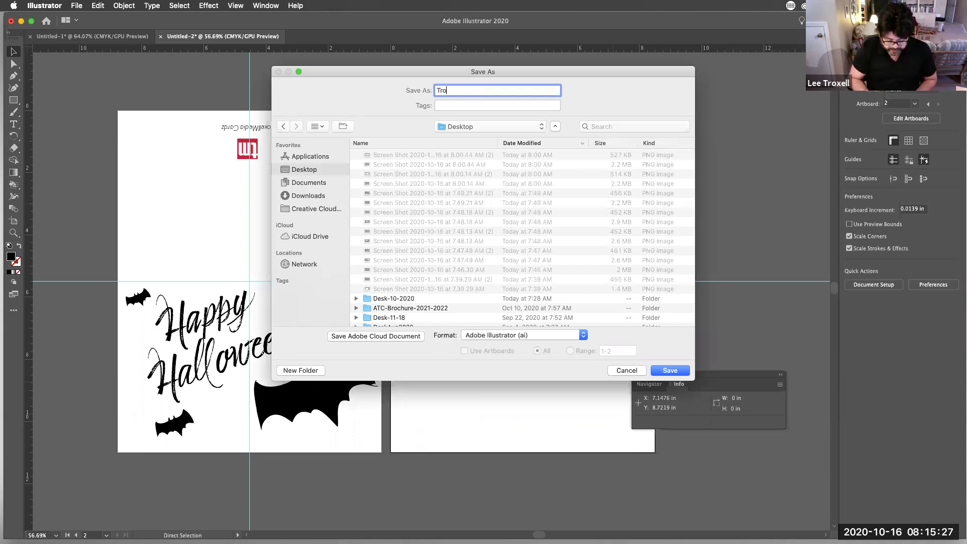
{"action": "type", "text": "xell-HaloweenCard.ai"}
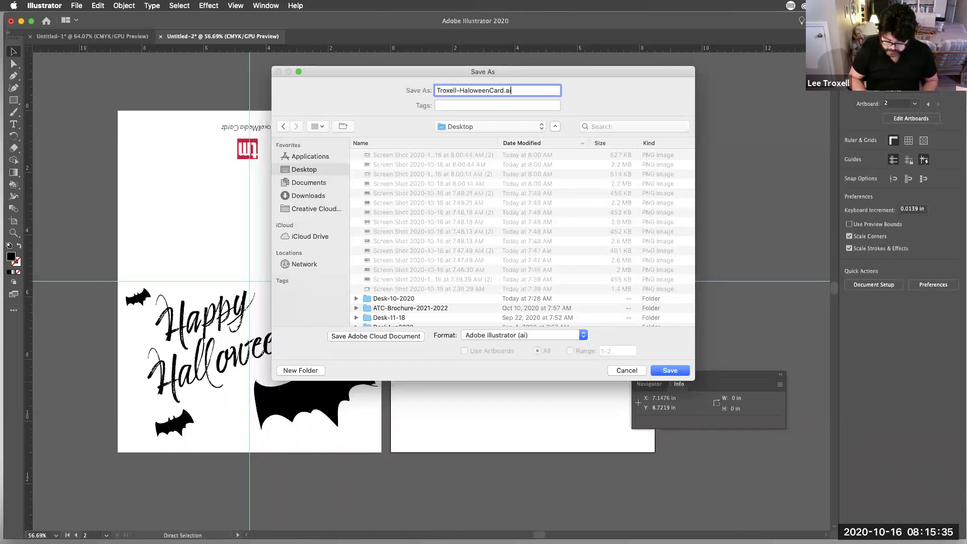
{"action": "key", "text": "Return"}
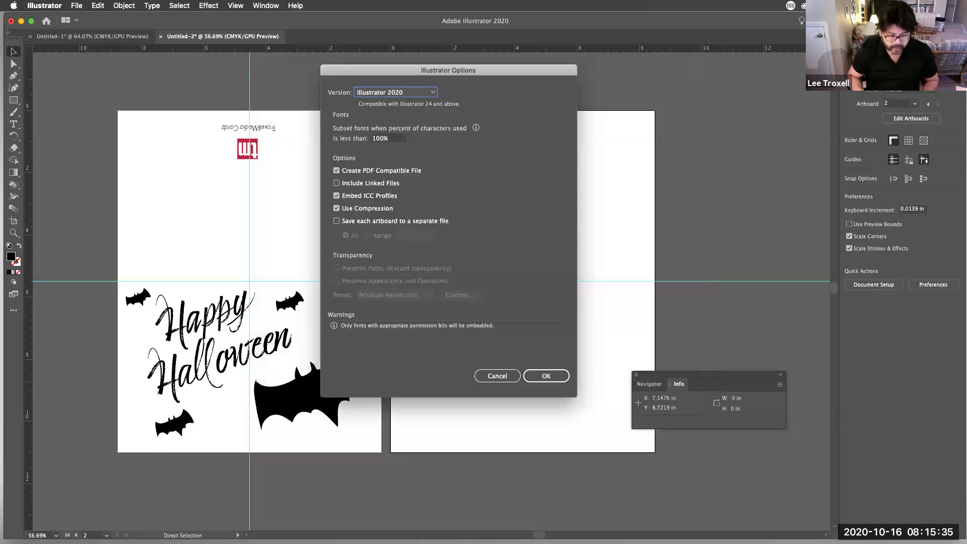
{"action": "left_click", "coordinate": [555, 372]}
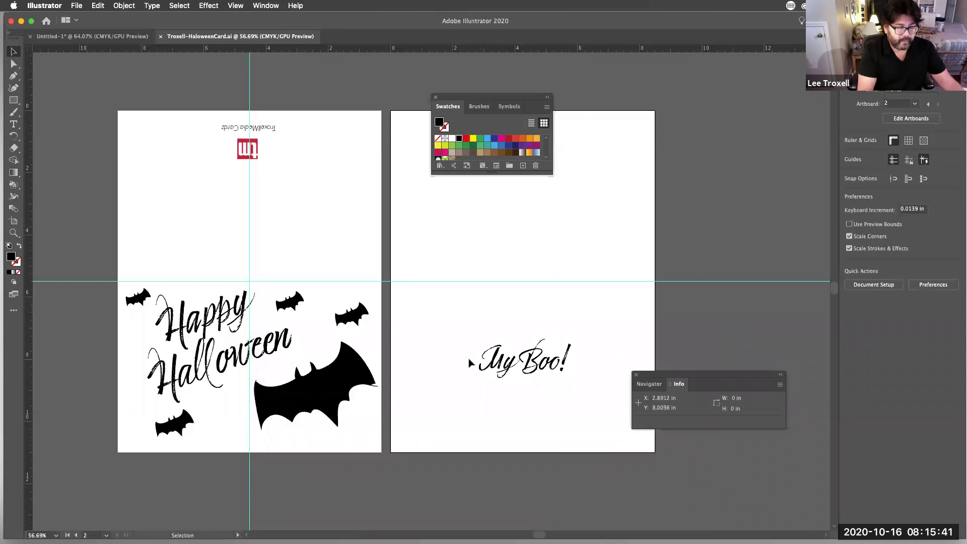
- Save a PDF copy of the card to the Desktop with the Illustrator Default preset, including both artboards
{"action": "left_click", "coordinate": [80, 6]}
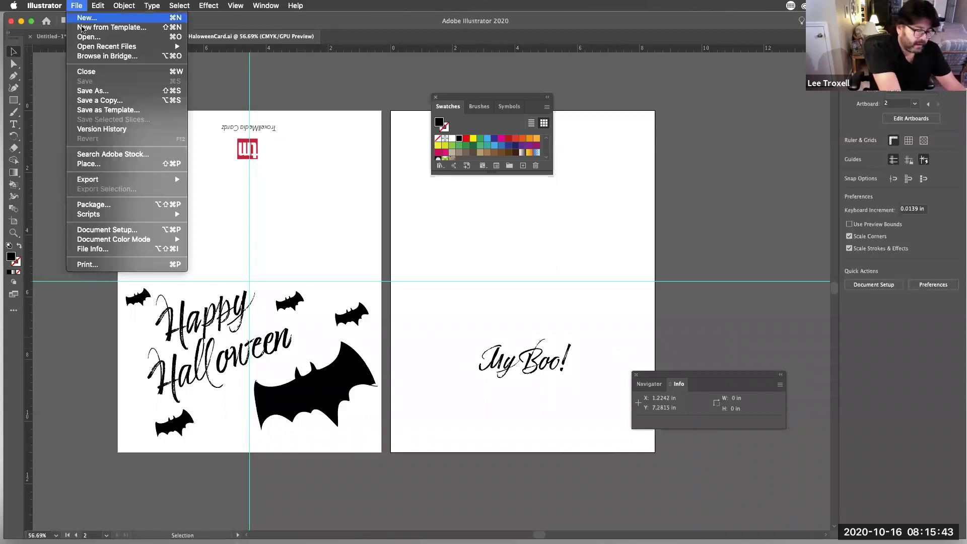
{"action": "left_click", "coordinate": [111, 91]}
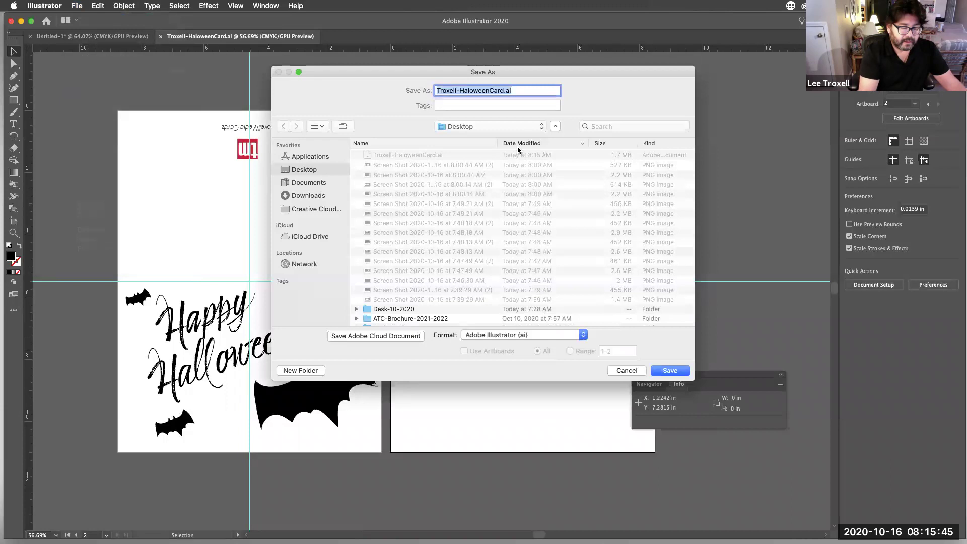
{"action": "left_click", "coordinate": [535, 336]}
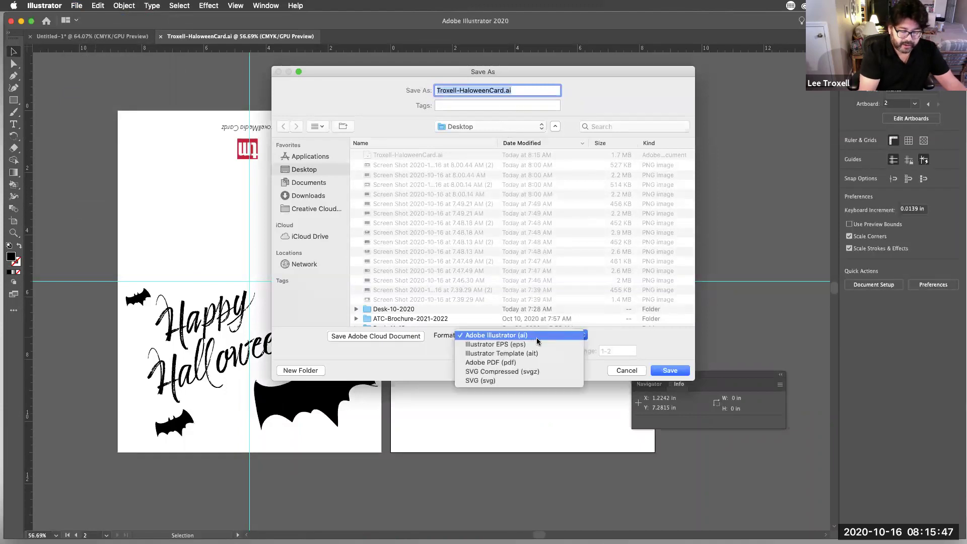
{"action": "left_click", "coordinate": [542, 362]}
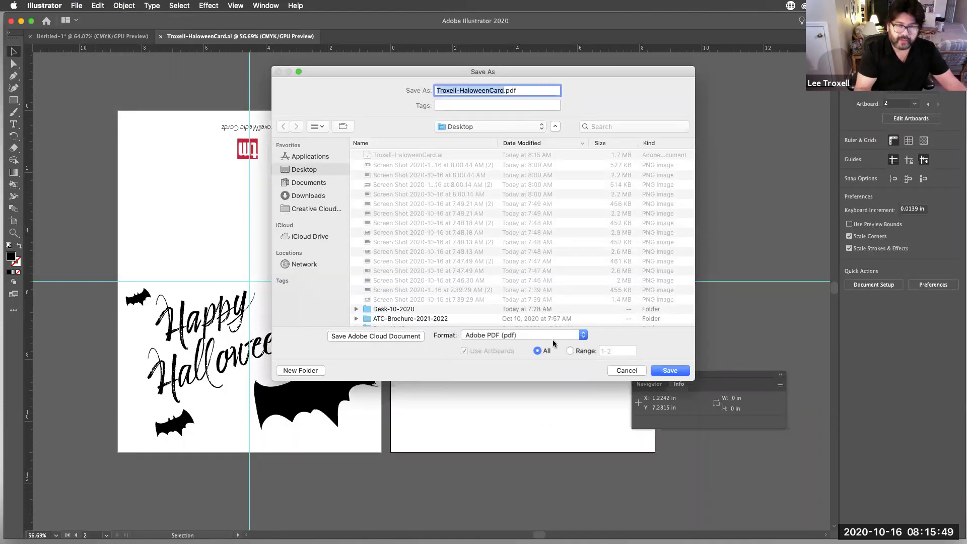
{"action": "key", "text": "Return"}
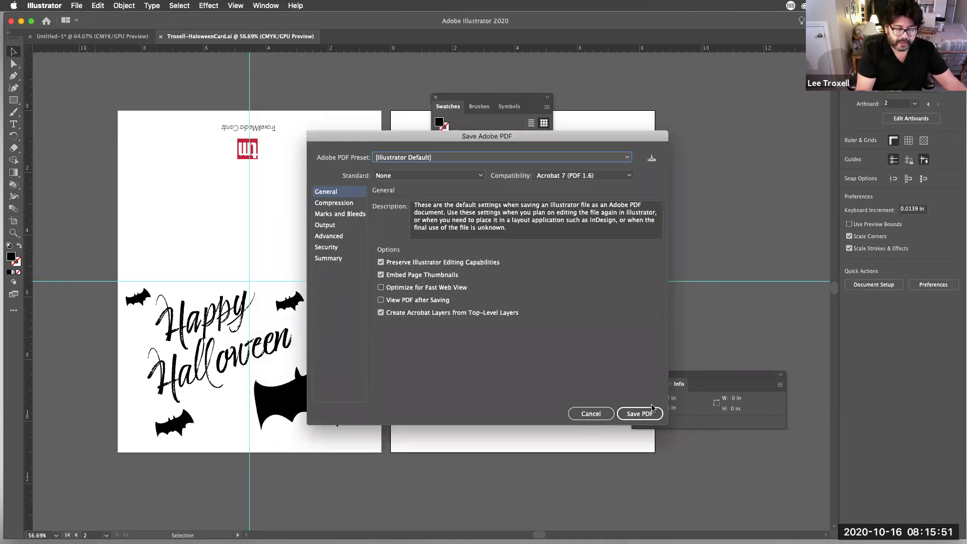
{"action": "left_click", "coordinate": [648, 417]}
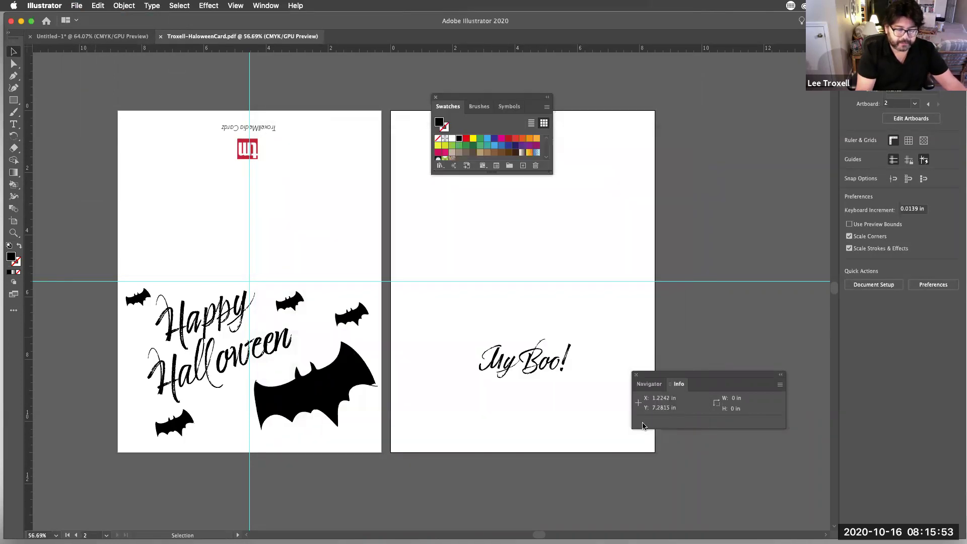
{"action": "left_click", "coordinate": [118, 38]}
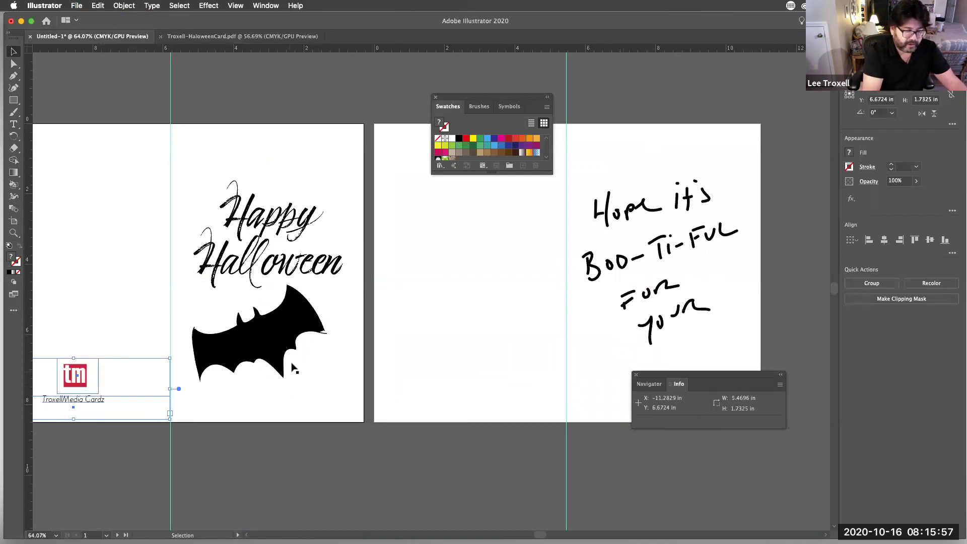
{"action": "left_click", "coordinate": [251, 37]}
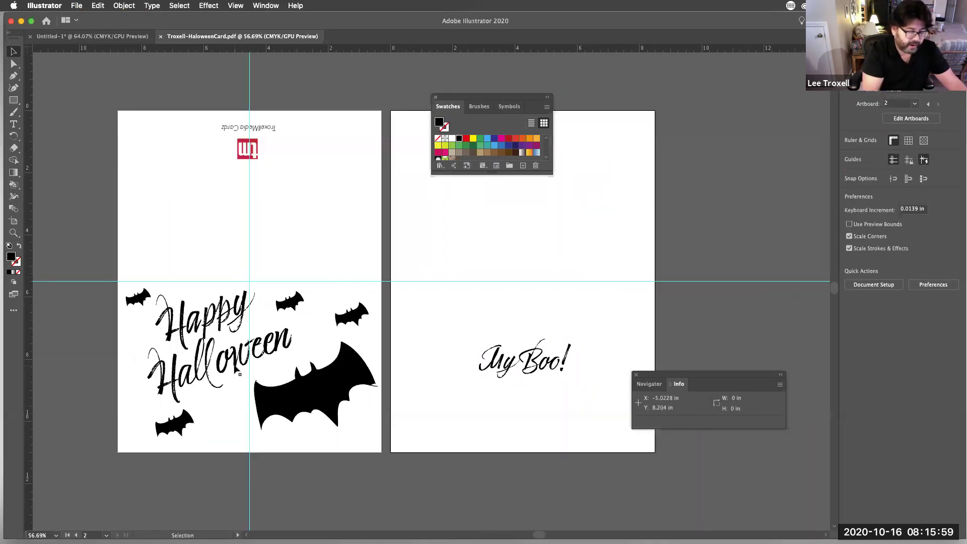